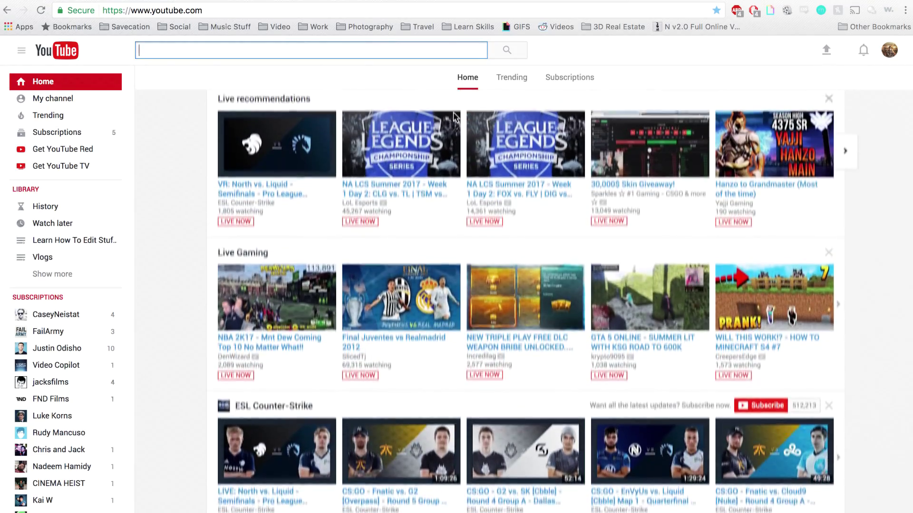
pyautogui.write('Learn How To Edit S')
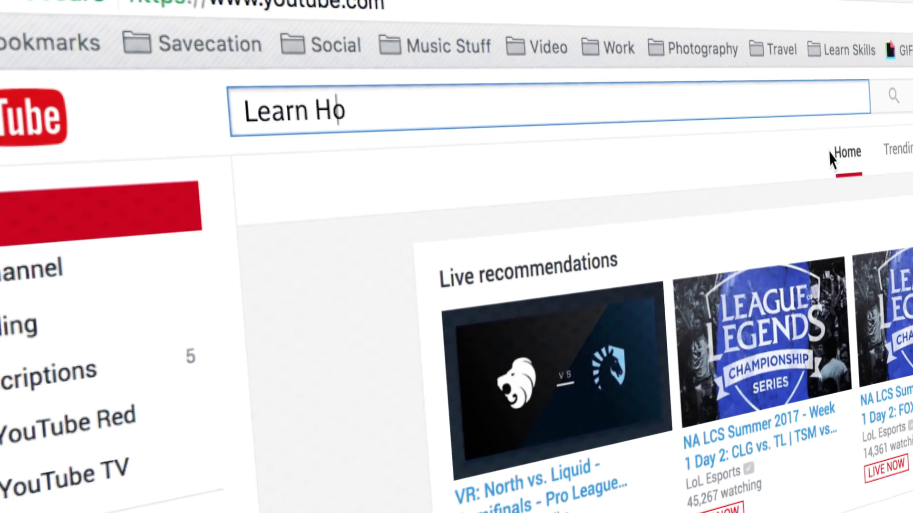
pyautogui.write('w To Edit Stuff')
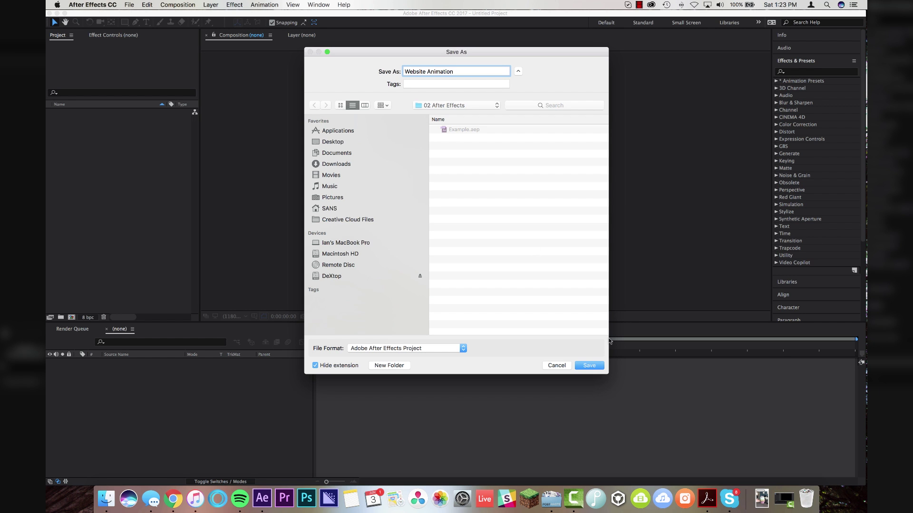
# - Save the project as "Website Animation" in the 02 After Effects folder
pyautogui.click(588, 366)
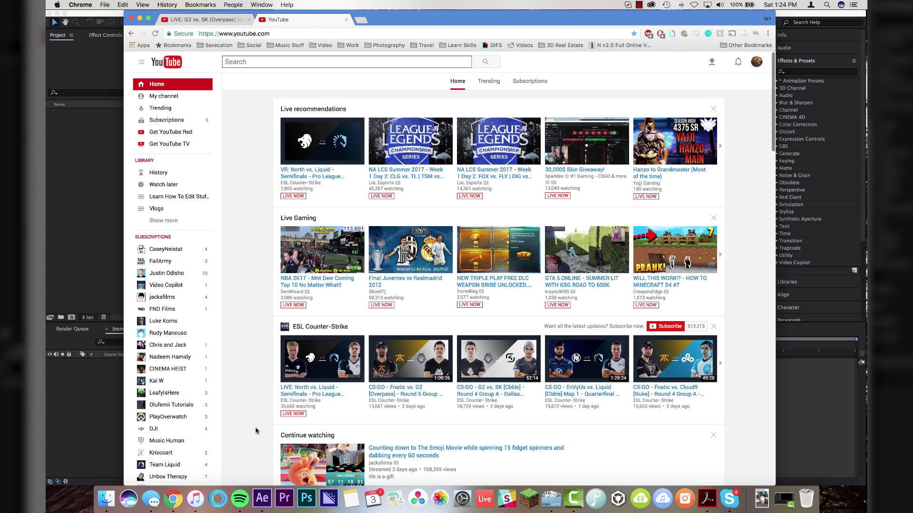
# - Take screenshots of successive, overlapping sections of the YouTube home page in Chrome
pyautogui.scroll(-7, 252, 376)
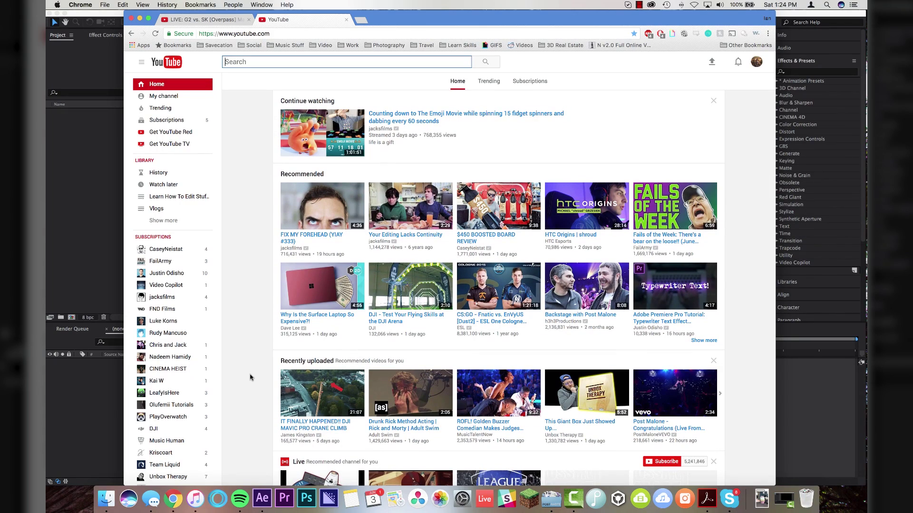
pyautogui.scroll(-8, 266, 355)
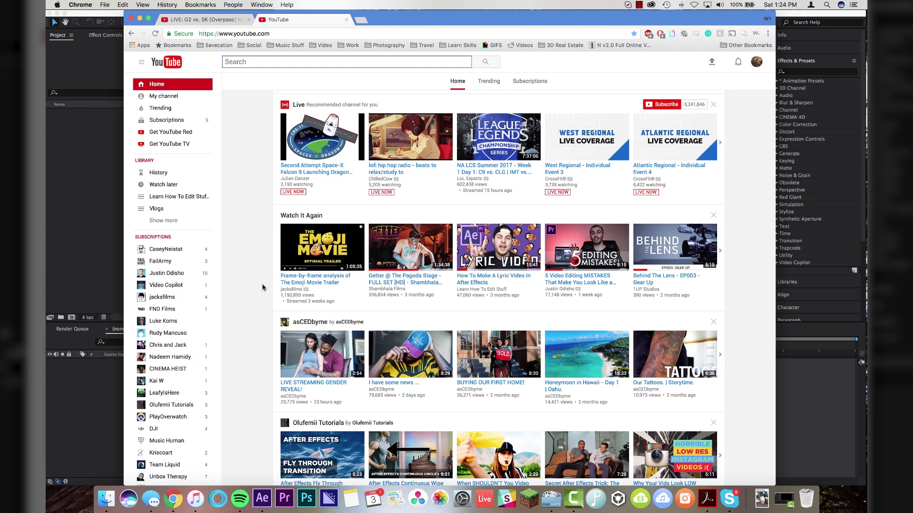
# - Switch to After Effects and import the 1.23.59, 1.24.22 and 1.24.27 PM screenshots into the project
pyautogui.click(101, 179)
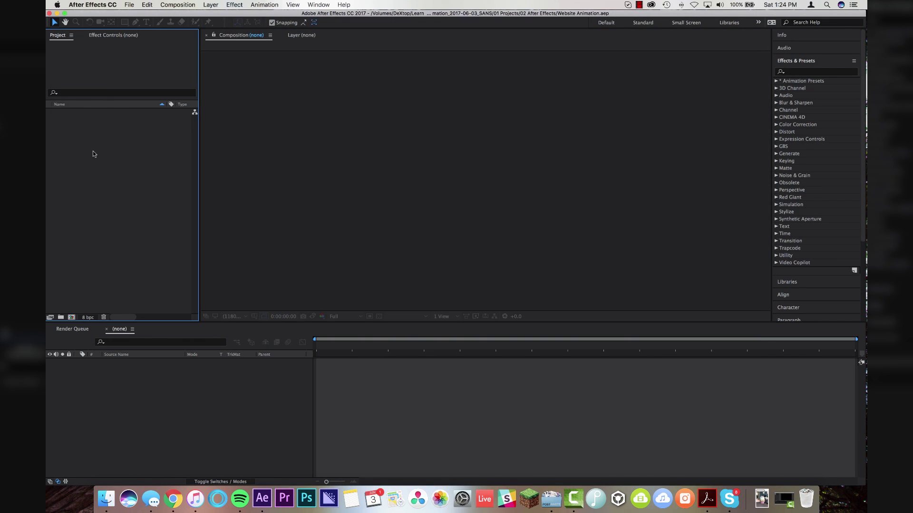
pyautogui.doubleClick(94, 154)
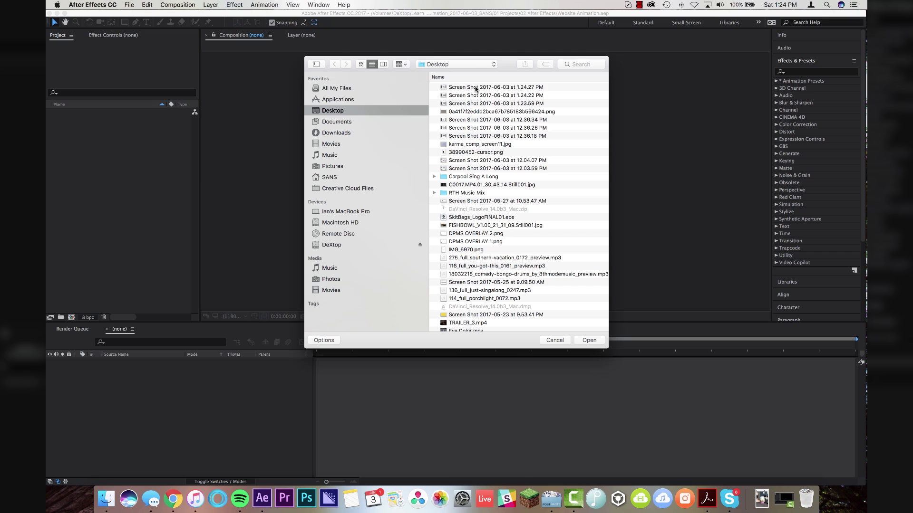
pyautogui.click(475, 87)
pyautogui.keyDown('shift'); pyautogui.click(469, 103); pyautogui.keyUp('shift')
pyautogui.click(589, 341)
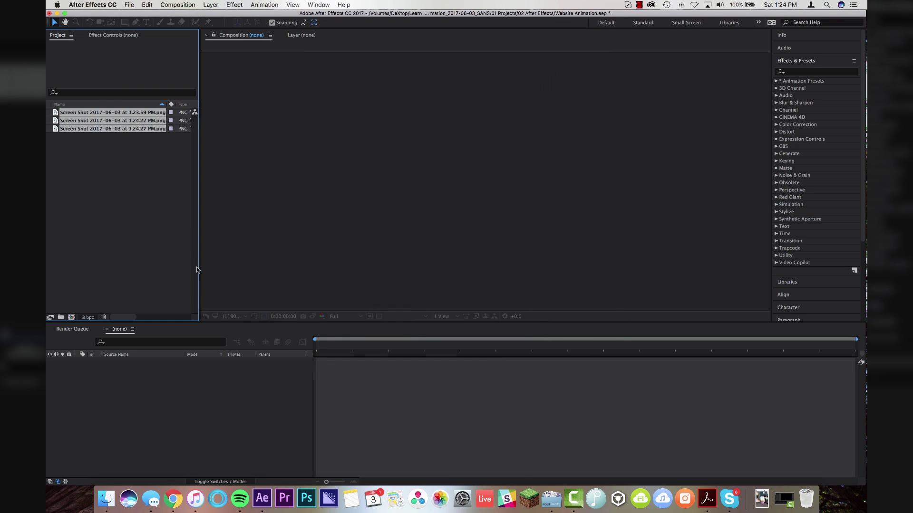
# - Create a new composition with a height of 4000 px, keeping the other settings at their defaults
pyautogui.click(110, 274)
pyautogui.click(175, 5)
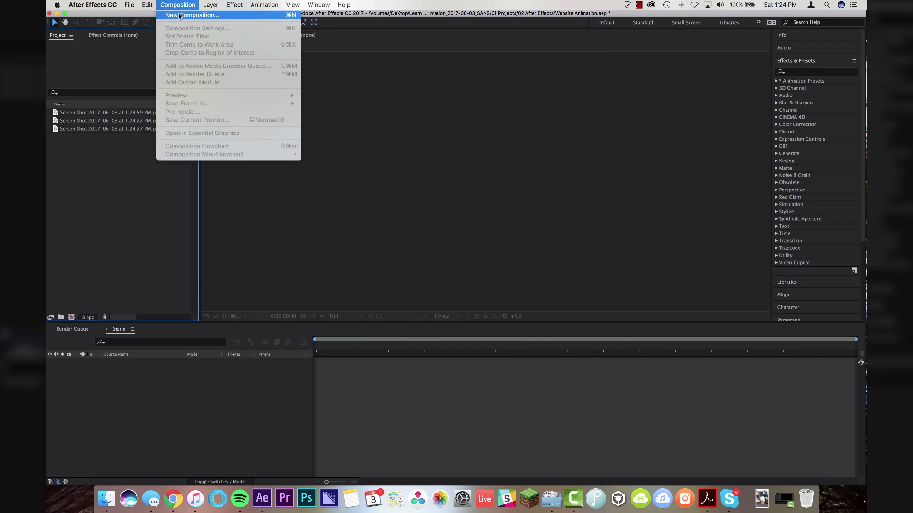
pyautogui.click(179, 15)
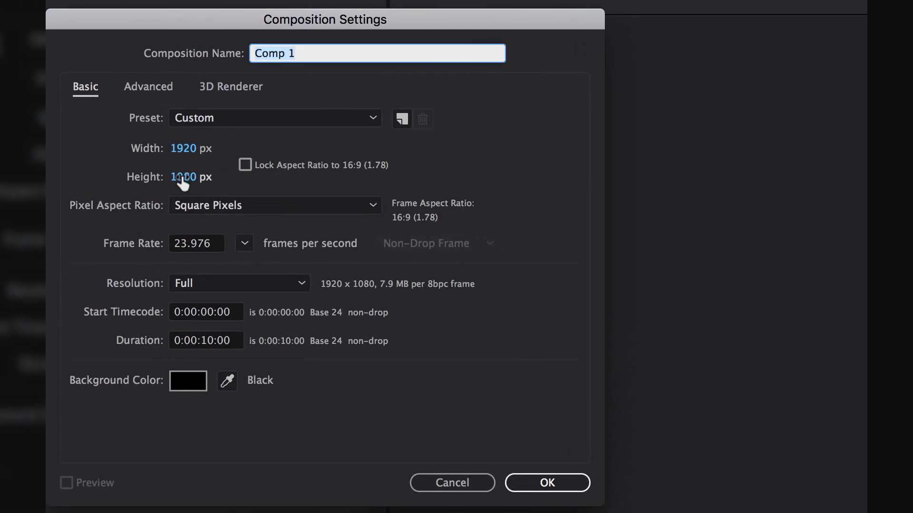
pyautogui.click(183, 178)
pyautogui.write('4000')
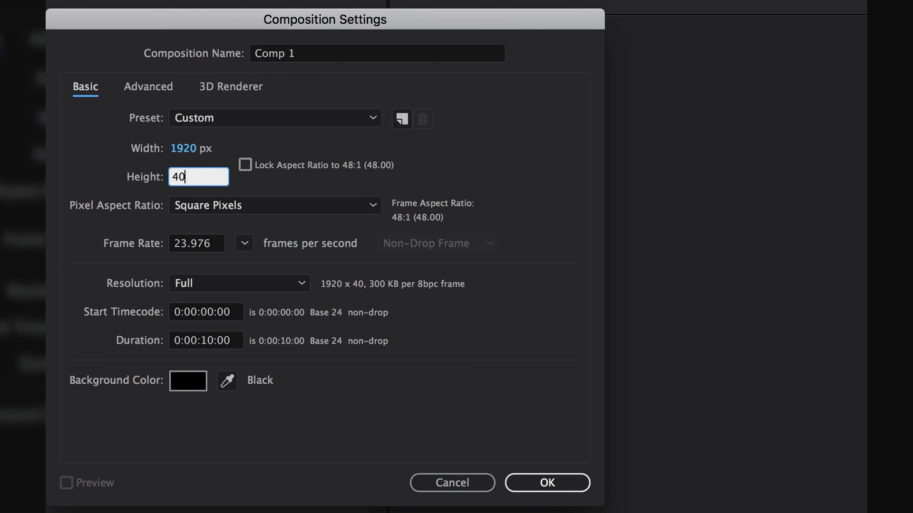
pyautogui.press('Return')
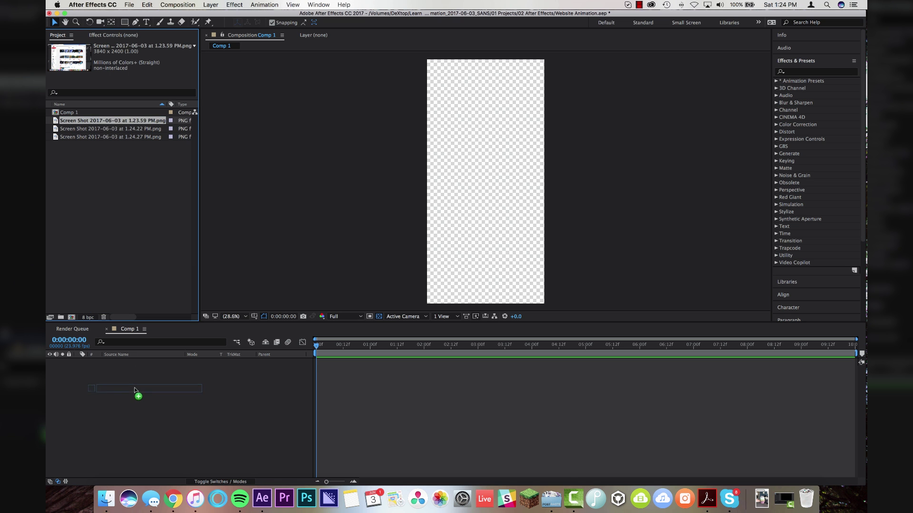
# - Add the 1.23.59 PM screenshot to Comp 1, scaled to 63.5% and placed at the top of the composition
pyautogui.moveTo(135, 390); pyautogui.dragTo(135, 390)
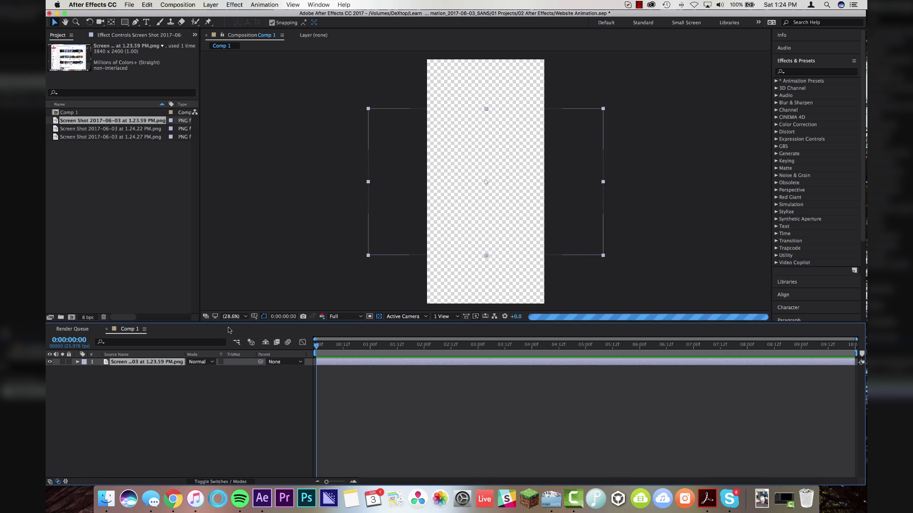
pyautogui.moveTo(477, 131); pyautogui.dragTo(477, 193)
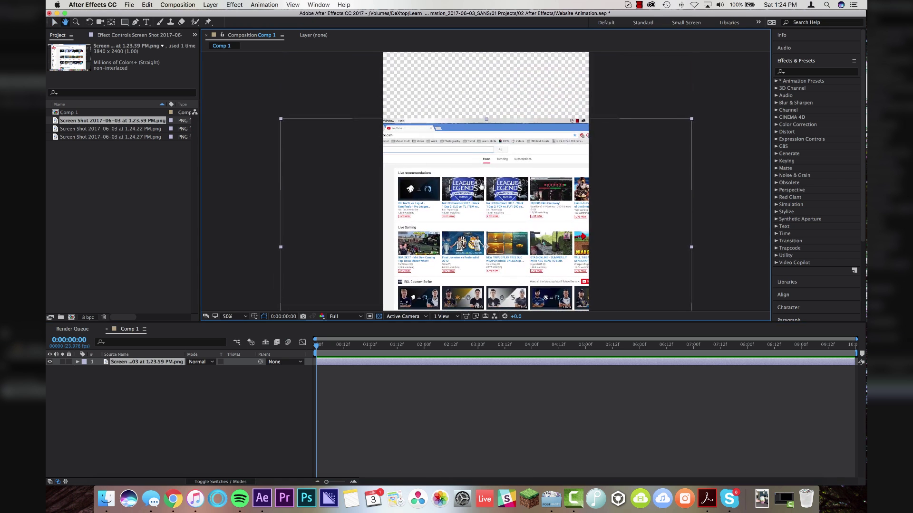
pyautogui.moveTo(466, 127); pyautogui.dragTo(464, 63)
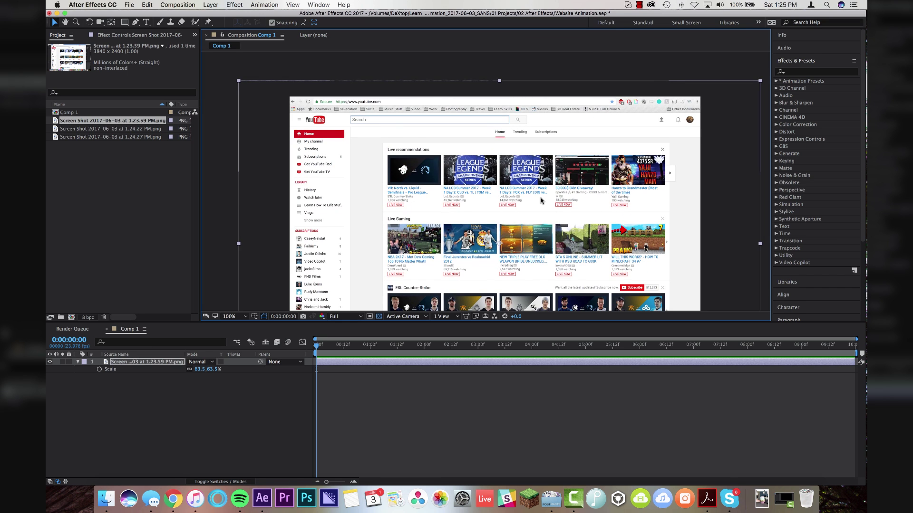
# - Mask out the dock and lower edge of the first screenshot with a rectangular mask set to Subtract
pyautogui.scroll(-1, 540, 200)
pyautogui.moveTo(531, 212); pyautogui.dragTo(497, 197)
pyautogui.scroll(1, 423, 217)
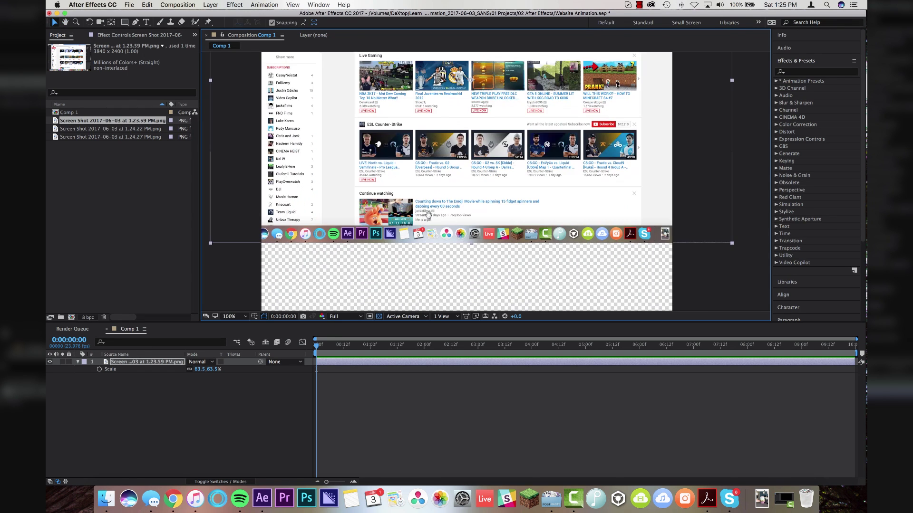
pyautogui.press('h')
pyautogui.moveTo(428, 214); pyautogui.dragTo(434, 193)
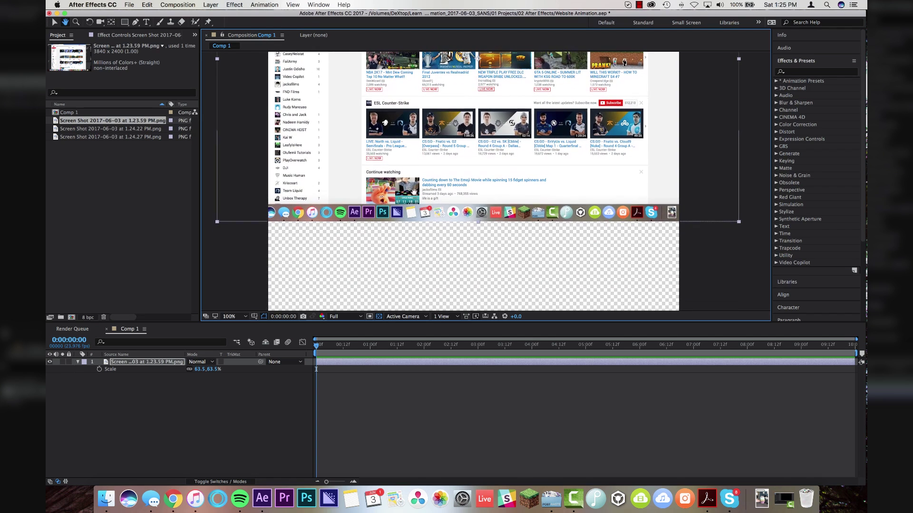
pyautogui.click(124, 22)
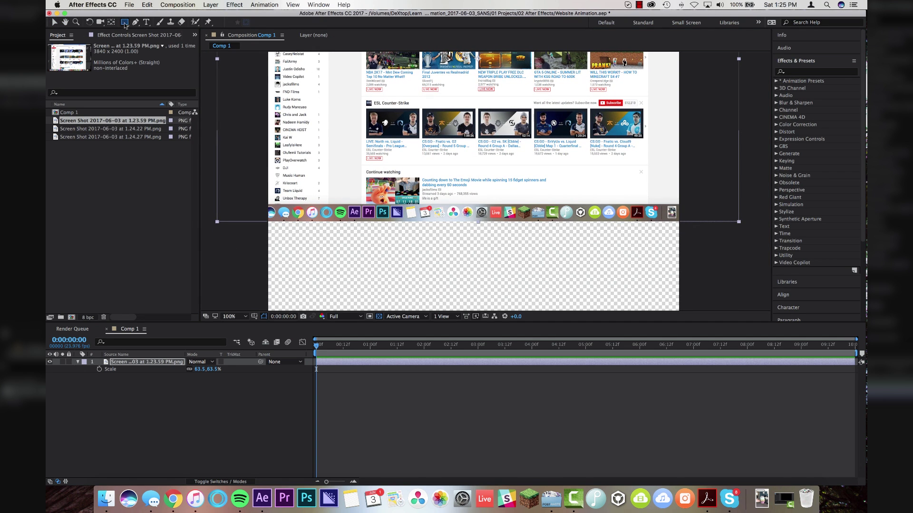
pyautogui.moveTo(237, 271); pyautogui.dragTo(726, 183)
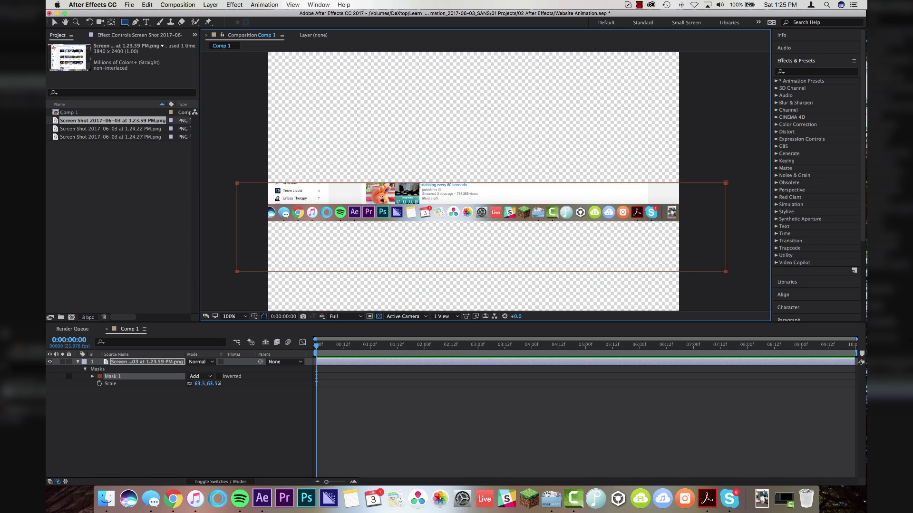
pyautogui.press('super+z')
pyautogui.moveTo(246, 243); pyautogui.dragTo(707, 182)
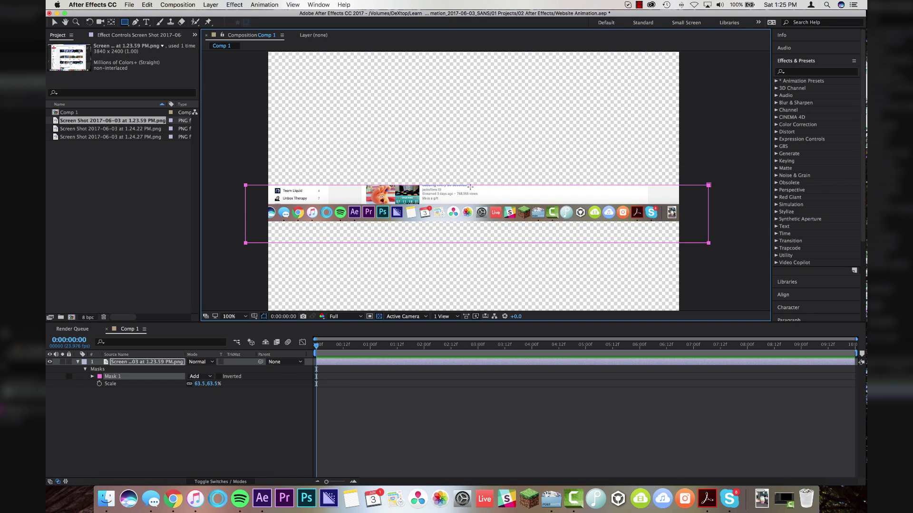
pyautogui.click(201, 377)
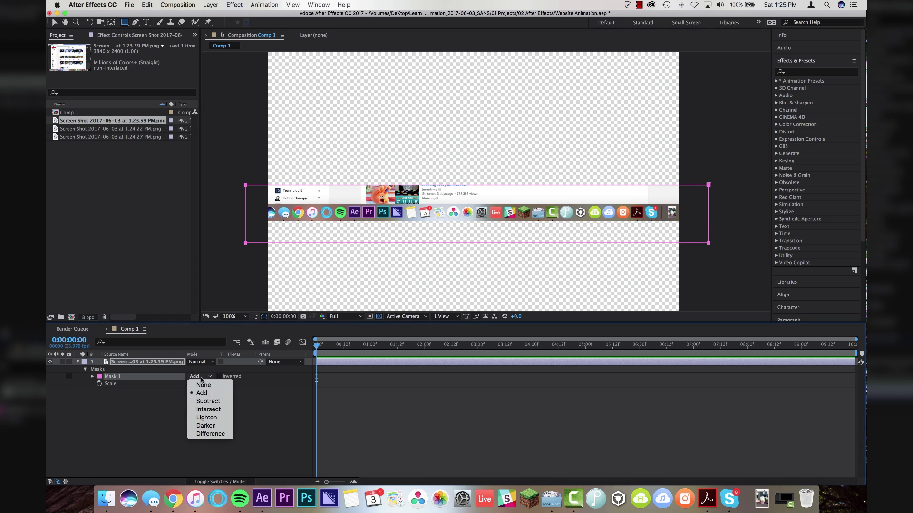
pyautogui.click(207, 402)
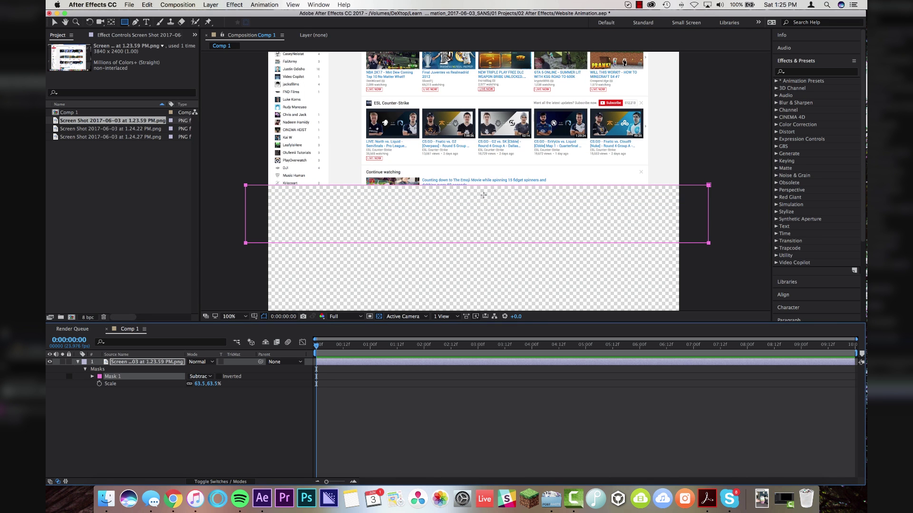
# - Add the 1.24.22 PM screenshot beneath the first layer and set its scale to 63.5%
pyautogui.click(99, 129)
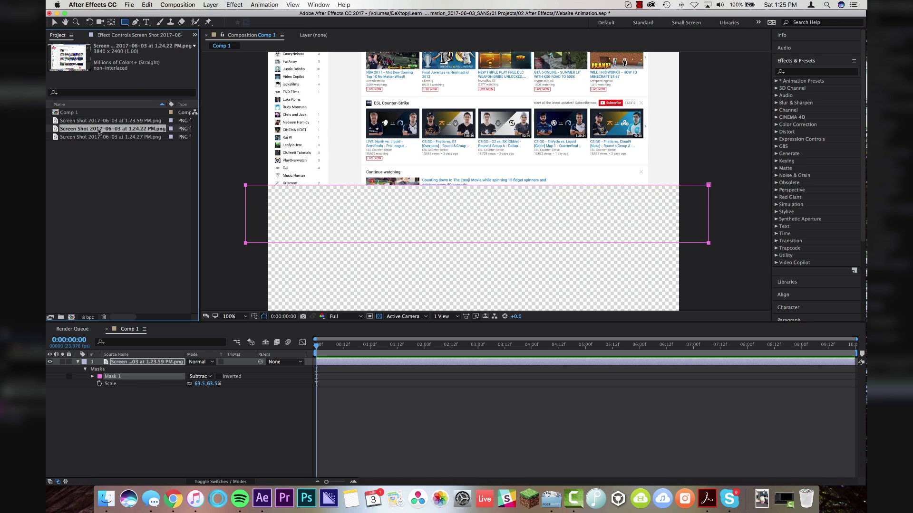
pyautogui.moveTo(146, 422); pyautogui.dragTo(145, 419)
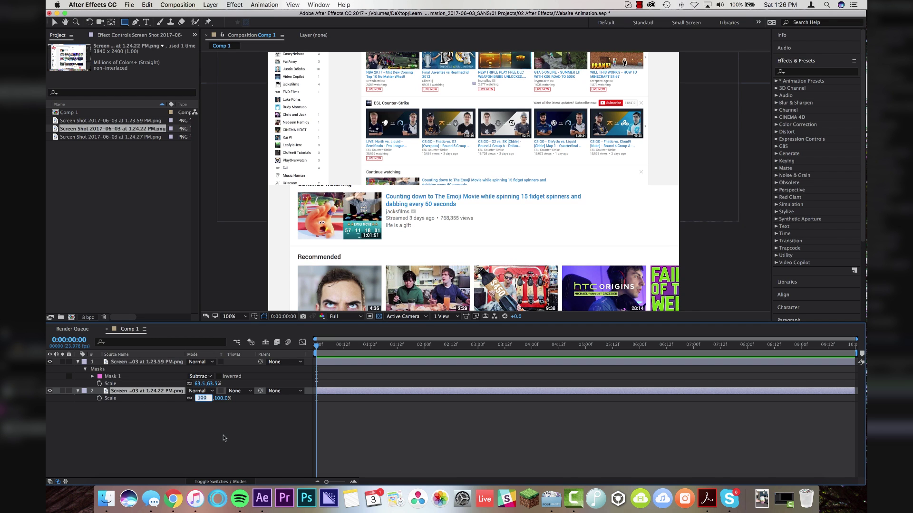
pyautogui.write('63.5')
pyautogui.press('Return')
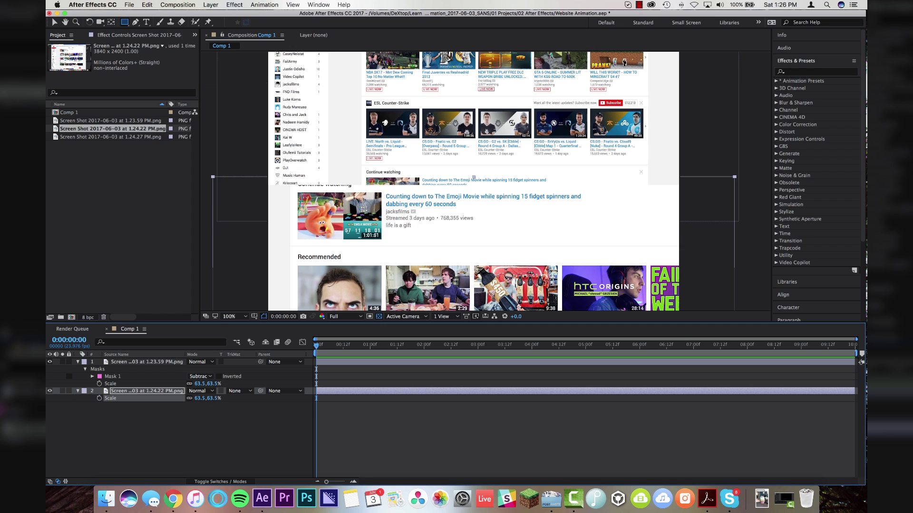
# - Reveal both layers' positions and set the second screenshot's X position to 980 to match the first
pyautogui.click(155, 362)
pyautogui.press('p')
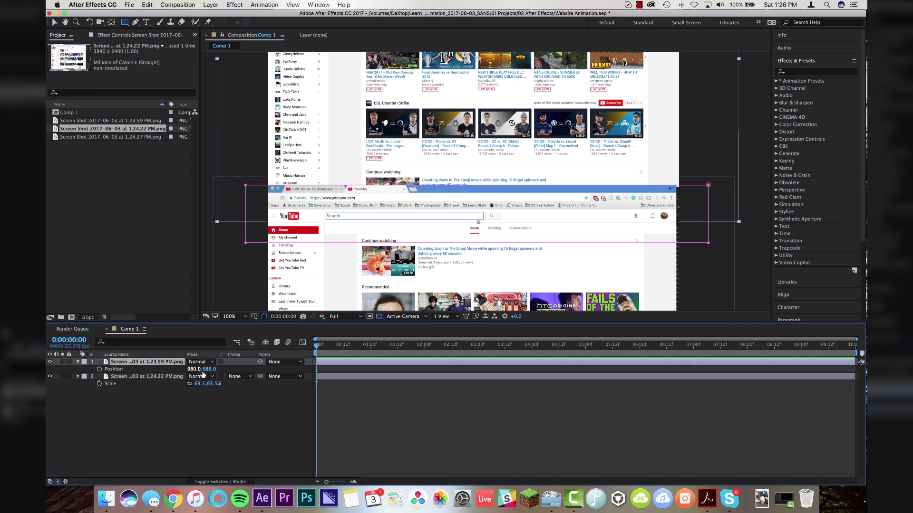
pyautogui.click(152, 376)
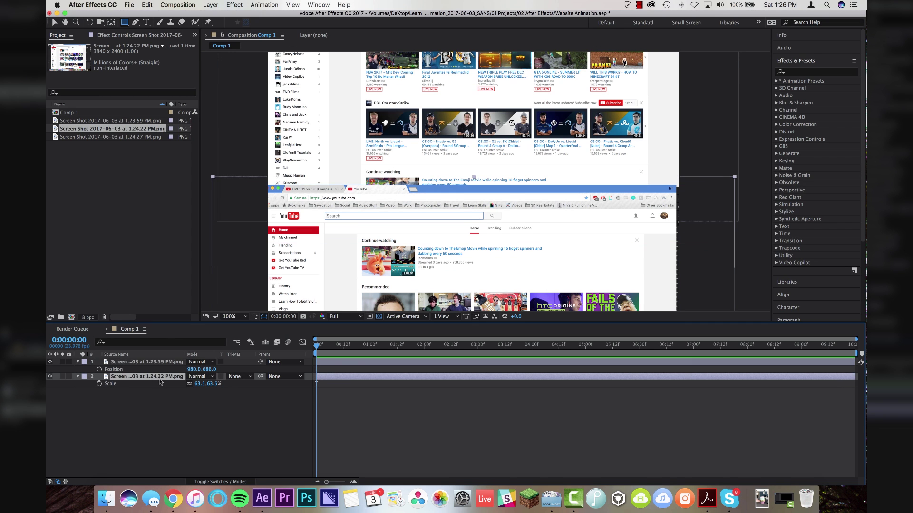
pyautogui.press('p')
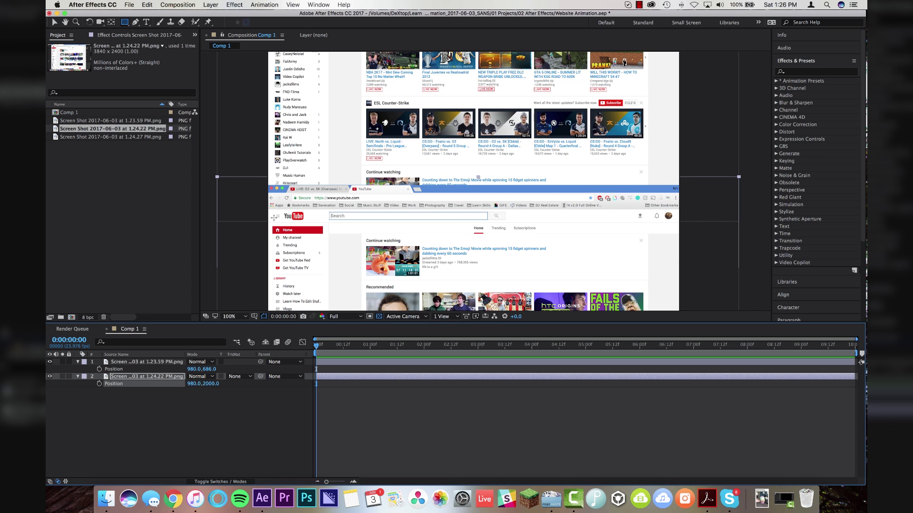
# - Move the second screenshot up to Y position 1679.5 so its Continue watching section lines up with the first
pyautogui.click(56, 23)
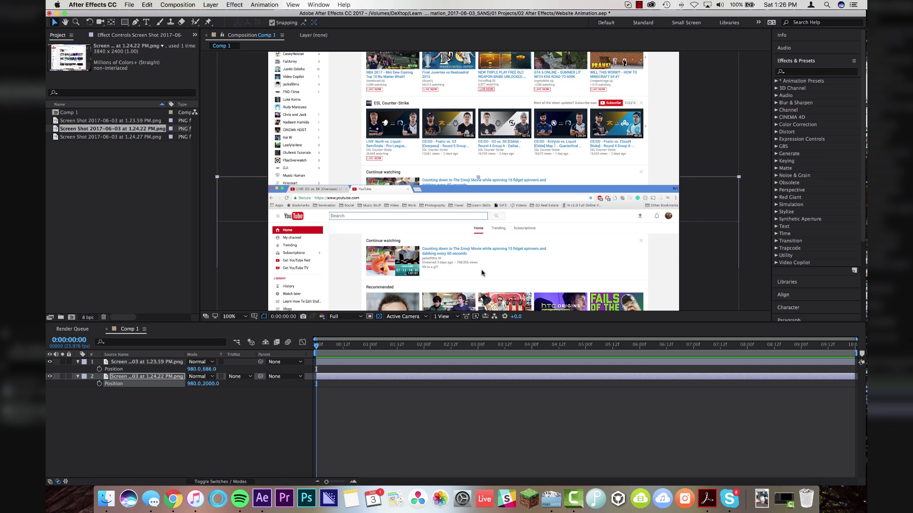
pyautogui.moveTo(485, 277); pyautogui.dragTo(487, 207)
pyautogui.scroll(2, 489, 195)
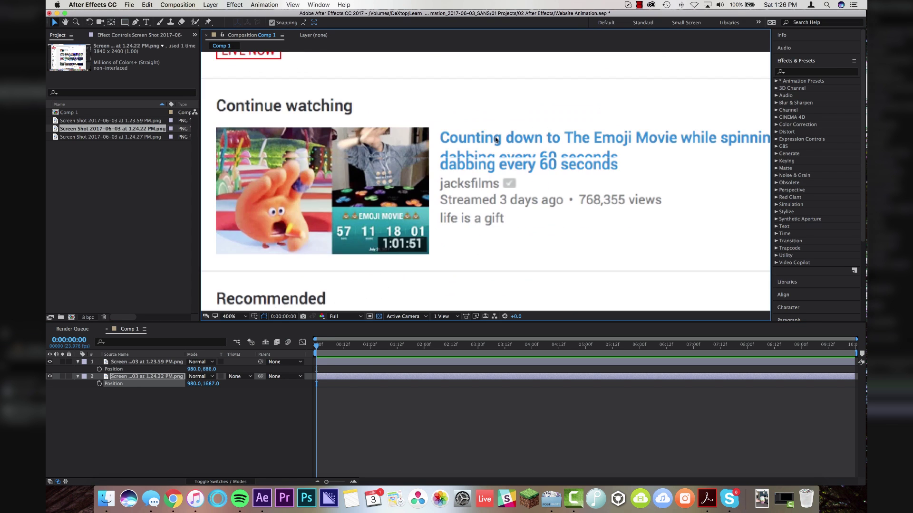
pyautogui.press('Up')
pyautogui.press('Up')
pyautogui.press('Up')
pyautogui.press('Up')
pyautogui.press('Up')
pyautogui.press('Up')
pyautogui.press('Up')
pyautogui.press('Up')
pyautogui.press('Up')
pyautogui.press('Up')
pyautogui.press('Up')
pyautogui.press('Up')
pyautogui.press('Up')
pyautogui.press('Up')
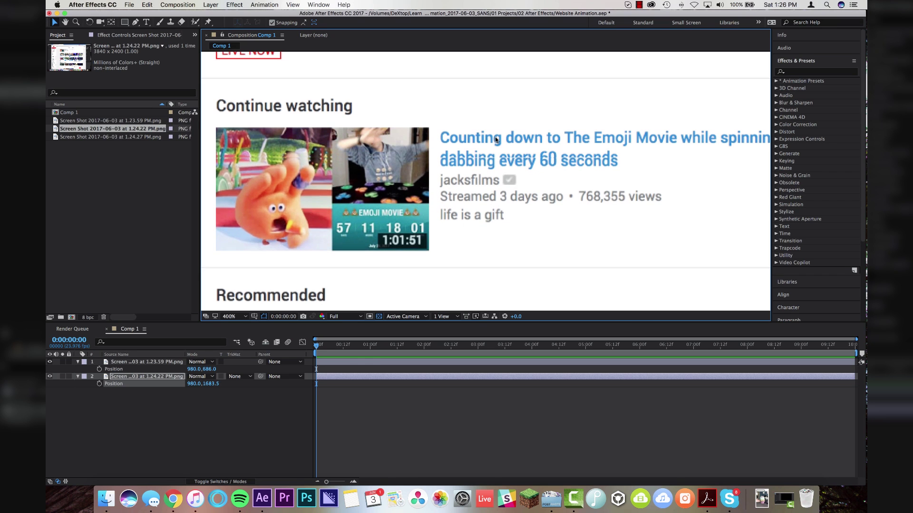
pyautogui.press('Up')
pyautogui.press('Up')
pyautogui.press('Up')
pyautogui.press('Up')
pyautogui.press('Up')
pyautogui.press('Up')
pyautogui.press('Up')
pyautogui.press('Up')
pyautogui.press('Up')
pyautogui.press('Up')
pyautogui.press('Up')
pyautogui.press('Up')
pyautogui.press('Up')
pyautogui.press('Up')
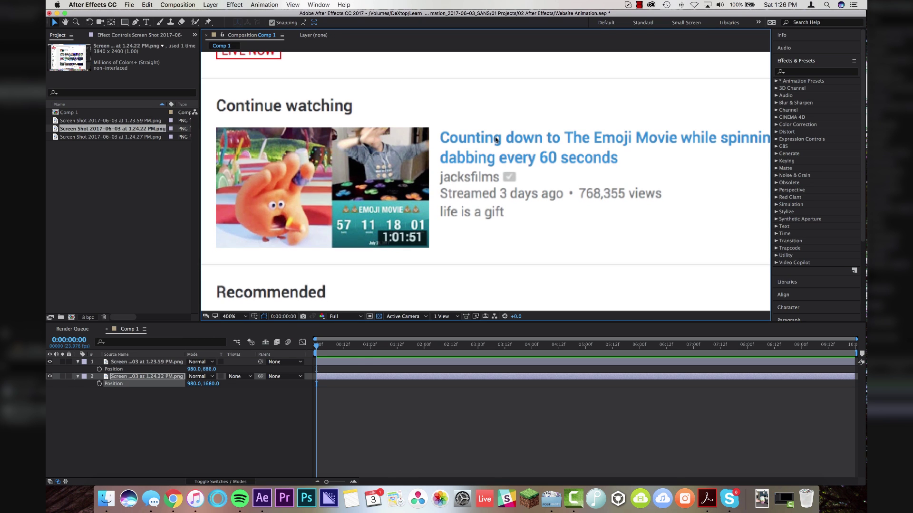
pyautogui.press('Up')
pyautogui.press('Up')
pyautogui.press('Up')
pyautogui.press('Up')
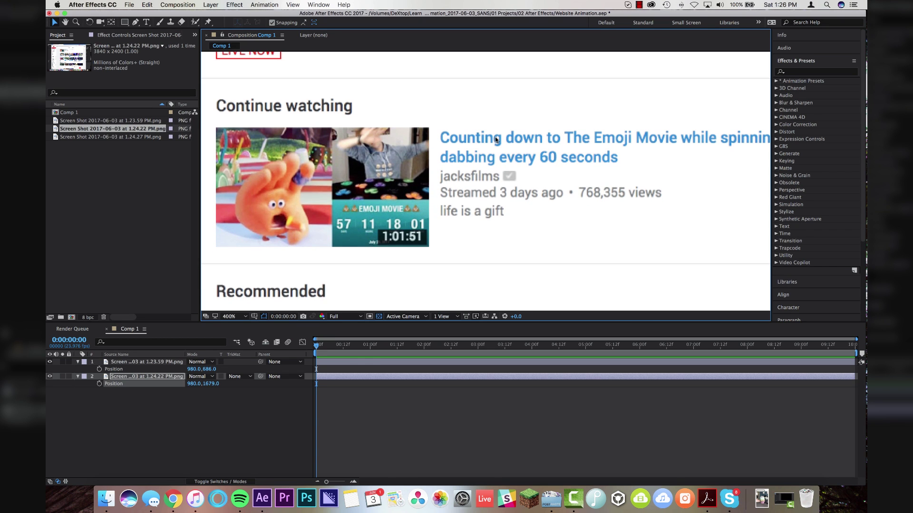
pyautogui.press('Down')
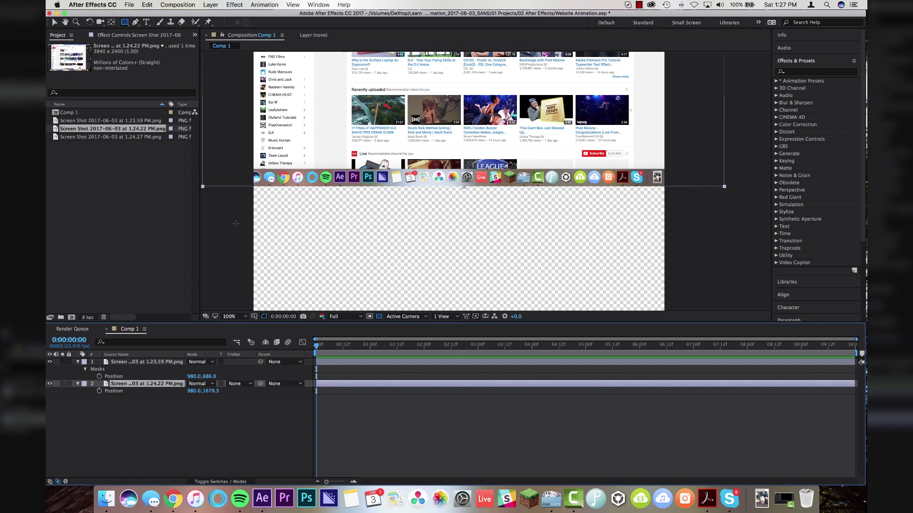
# - Mask out the dock and lower edge of the second screenshot with a rectangular mask set to Subtract
pyautogui.moveTo(229, 223)
pyautogui.mouseDown()
pyautogui.moveTo(656, 195)
pyautogui.moveTo(704, 169)
pyautogui.moveTo(703, 135)
pyautogui.moveTo(702, 149)
pyautogui.mouseUp()
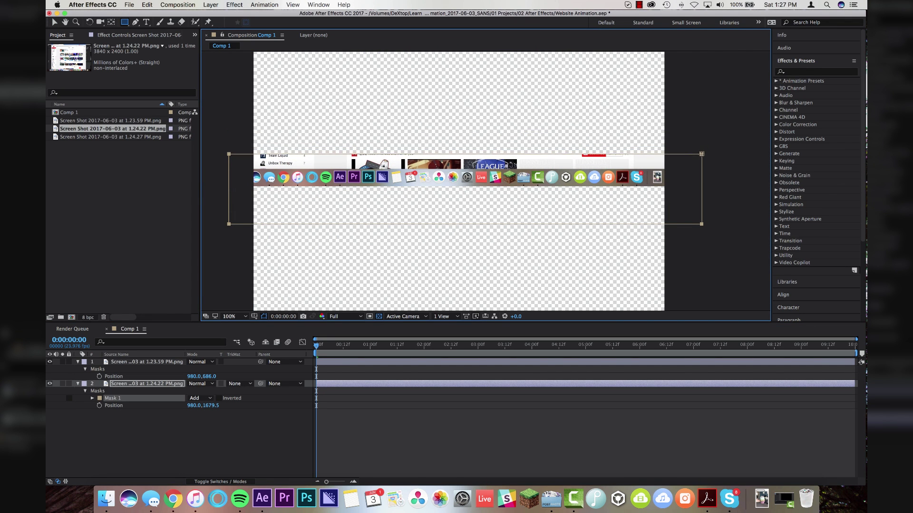
pyautogui.click(199, 399)
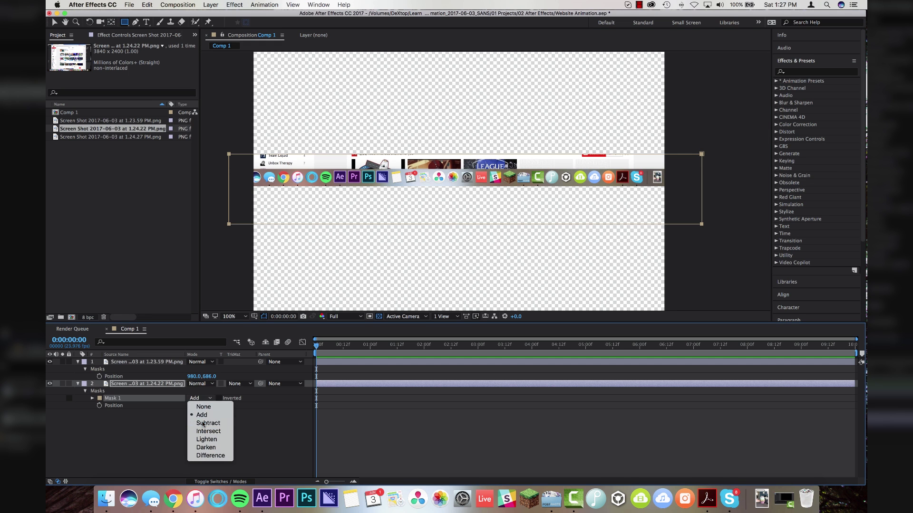
pyautogui.click(202, 424)
# - Add the 1.24.27 PM screenshot beneath the other two layers and set its scale to 63.5%
pyautogui.moveTo(94, 137); pyautogui.dragTo(133, 432)
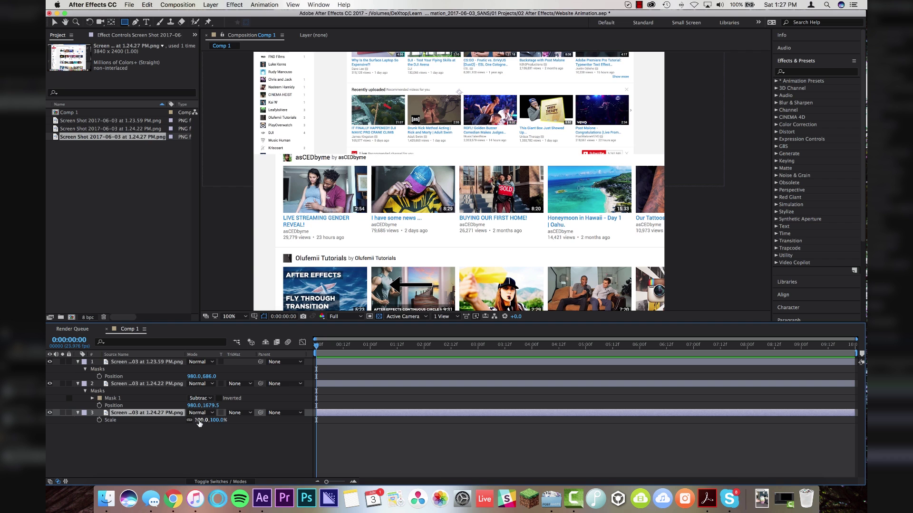
pyautogui.write('63.5')
pyautogui.press('Return')
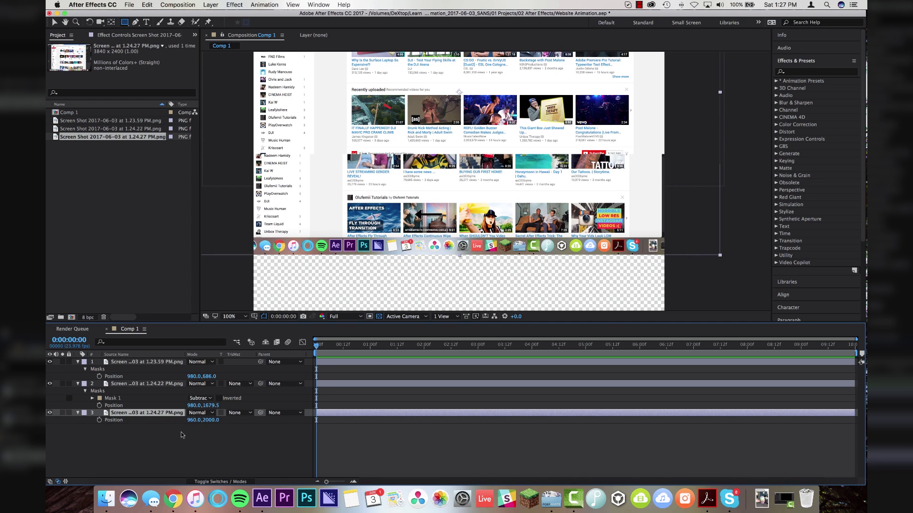
# - Set the third screenshot's X position to 980 and move it down to about Y 2748, roughly continuing the second screenshot
pyautogui.write('980')
pyautogui.press('Tab')
pyautogui.write('2756')
pyautogui.press('Return')
pyautogui.moveTo(406, 213); pyautogui.dragTo(408, 169)
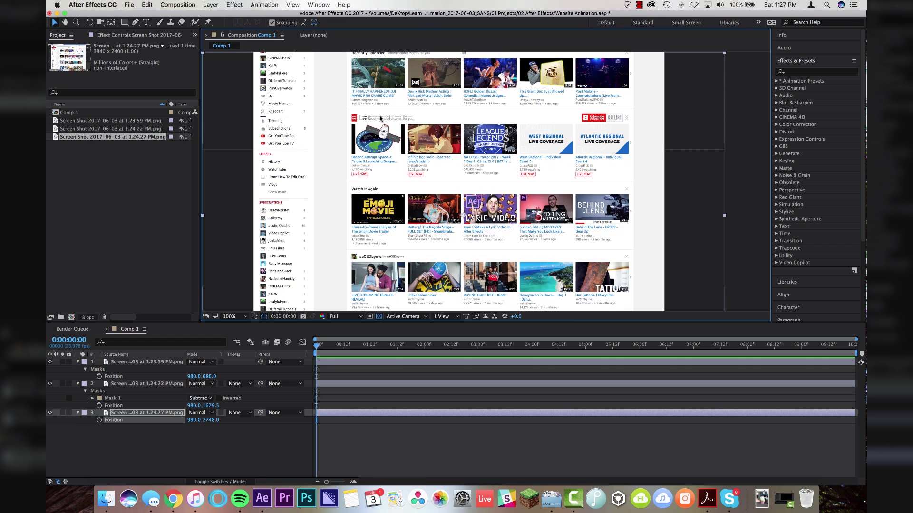
# - Fine-tune the third screenshot's Y position to 2740.5 so its Live section lines up with the second screenshot
pyautogui.press('.')
pyautogui.moveTo(319, 81); pyautogui.dragTo(491, 218)
pyautogui.press('.')
pyautogui.moveTo(491, 218); pyautogui.dragTo(491, 204)
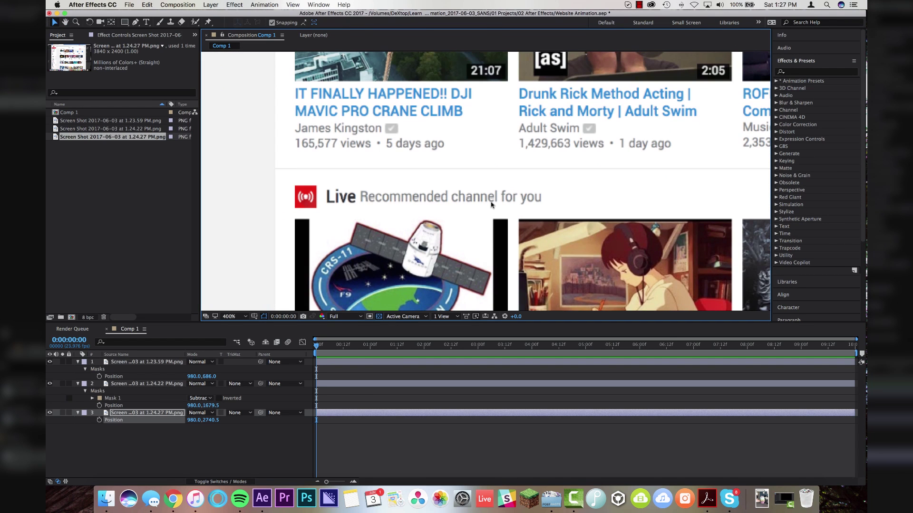
pyautogui.press('Up')
pyautogui.press('Up')
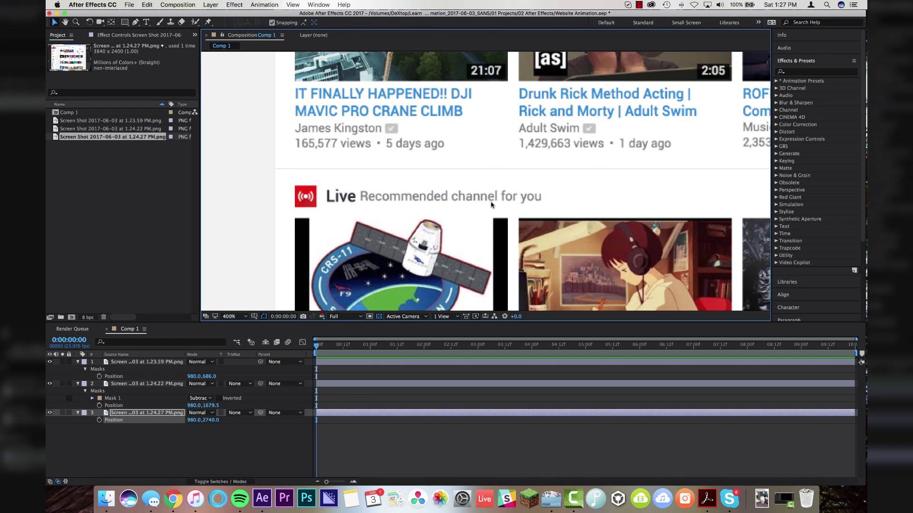
pyautogui.scroll(-4, 492, 205)
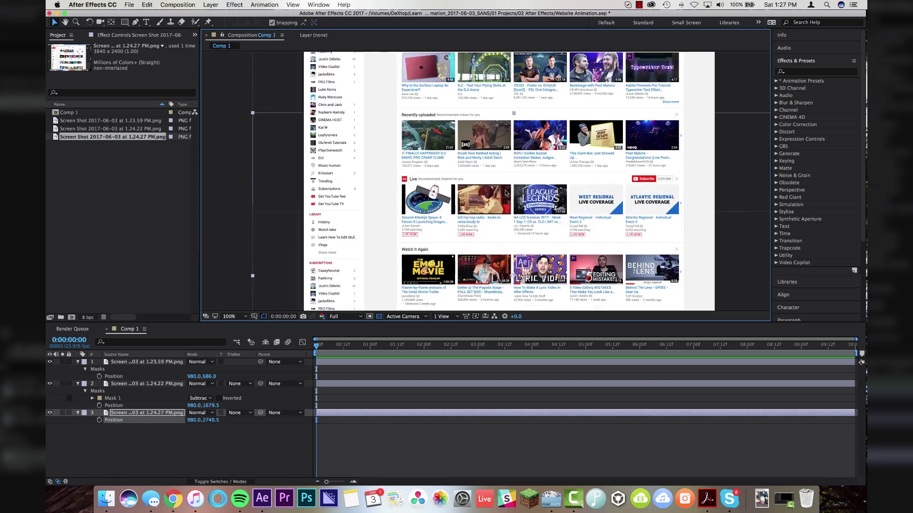
pyautogui.scroll(-2, 506, 193)
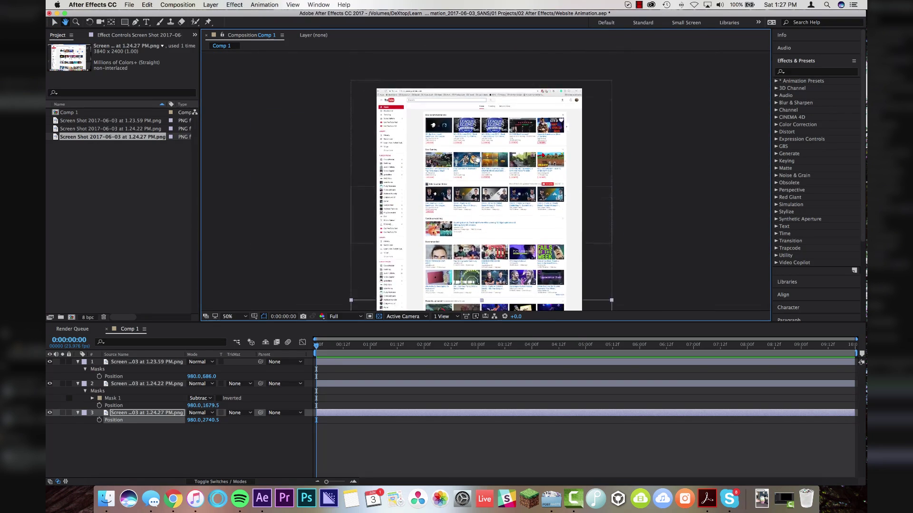
pyautogui.scroll(-3, 475, 200)
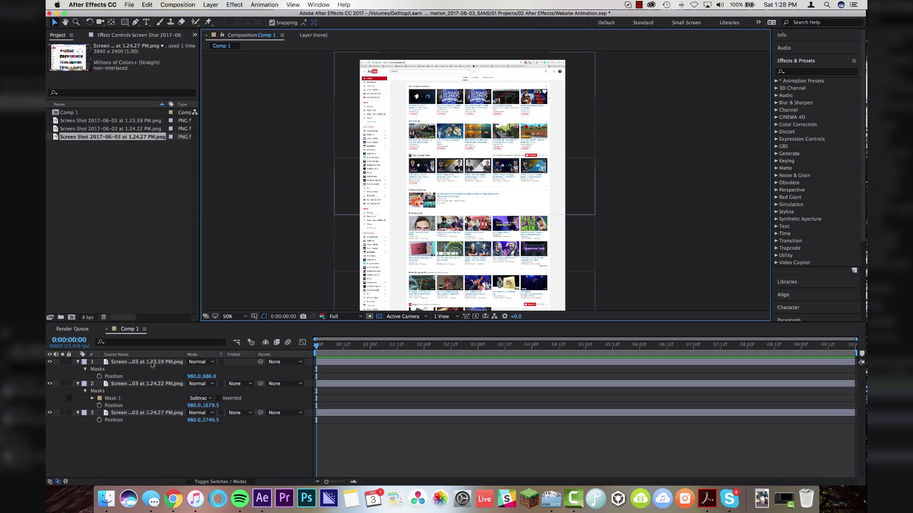
# - Precompose all three screenshot layers into a nested composition named Youtube Page
pyautogui.click(152, 363)
pyautogui.keyDown('shift'); pyautogui.click(145, 413); pyautogui.keyUp('shift')
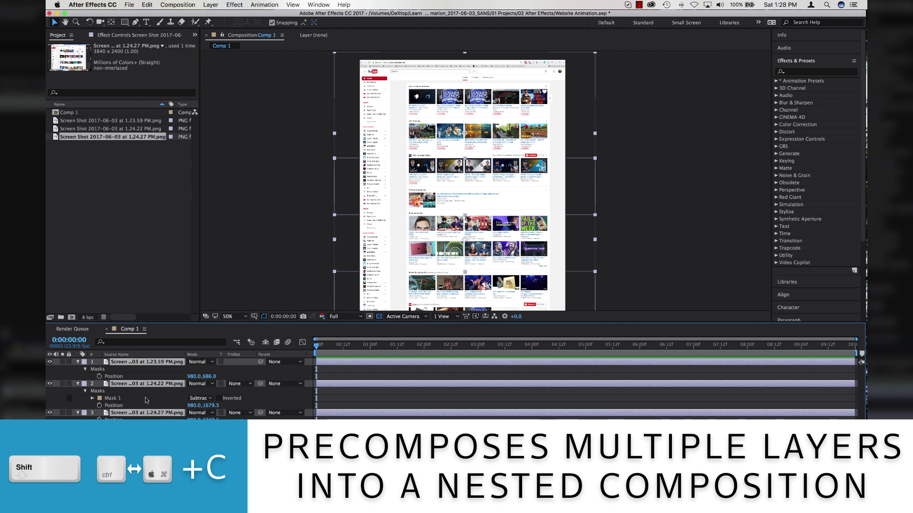
pyautogui.press('shift+super+c')
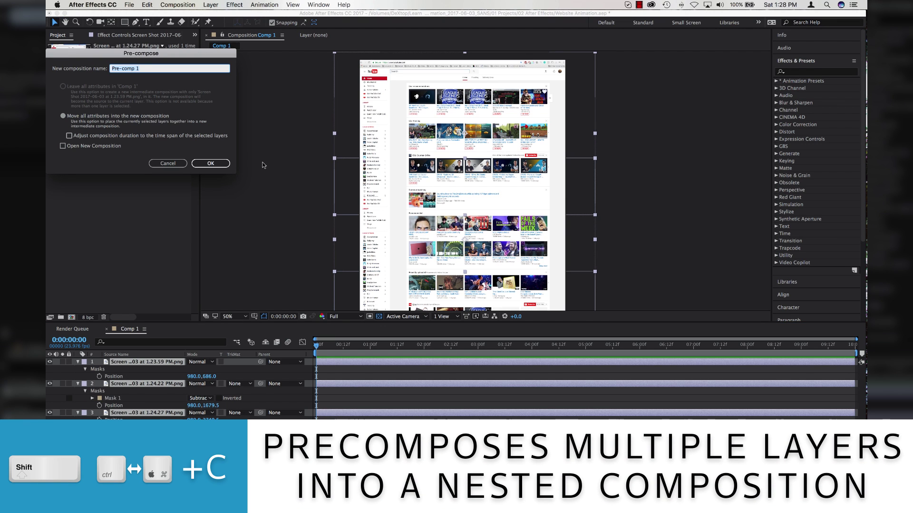
pyautogui.write('Youtube H')
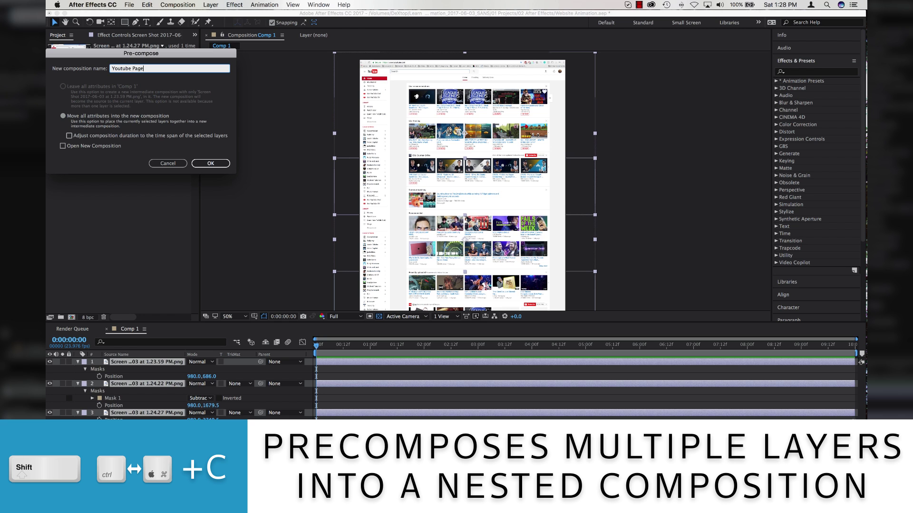
pyautogui.press('Return')
# - Create a new composition at 1920 x 1080 px with a 10-second duration
pyautogui.click(183, 4)
pyautogui.click(183, 15)
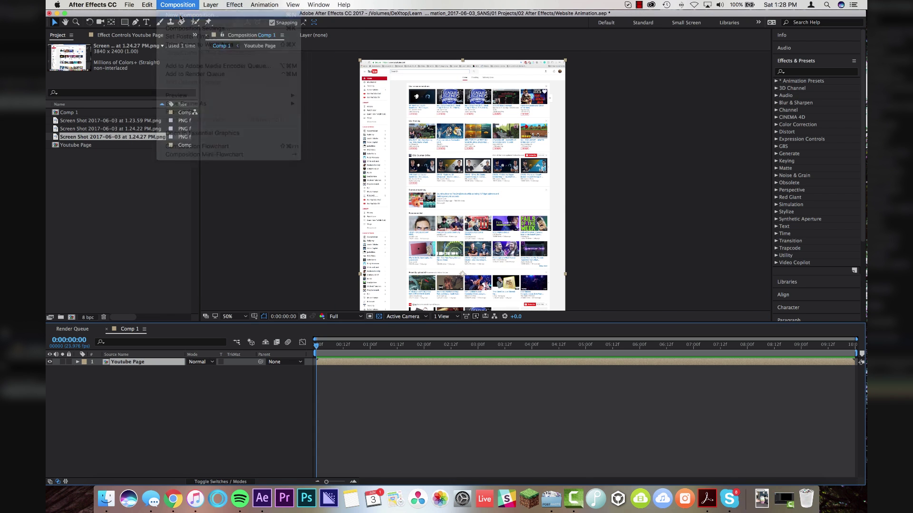
pyautogui.click(108, 125)
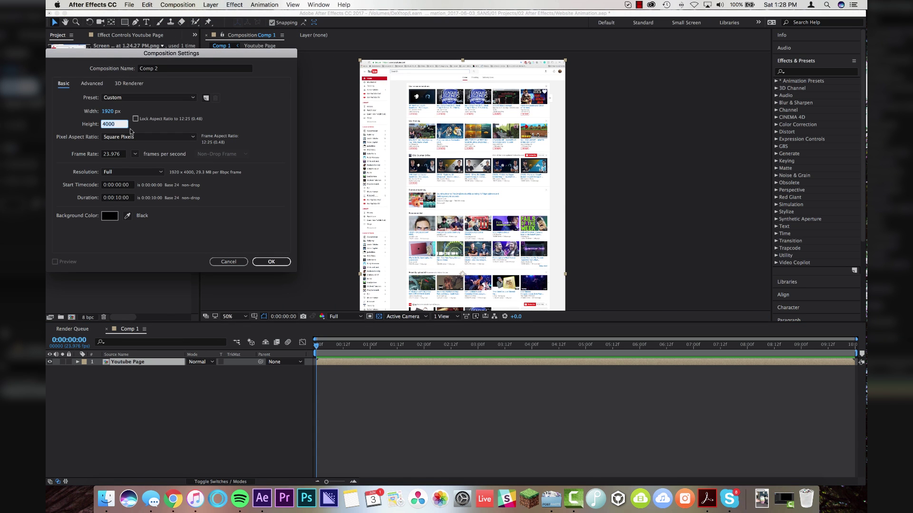
pyautogui.write('1080')
pyautogui.click(248, 101)
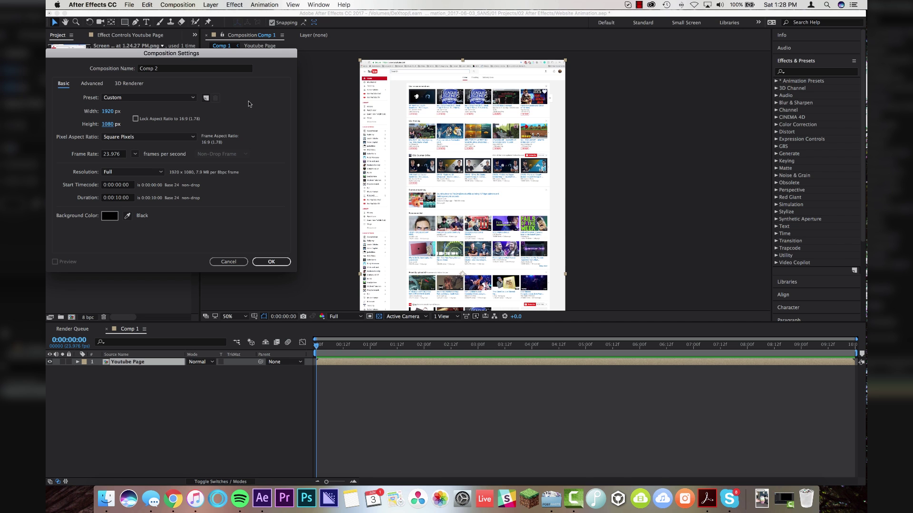
pyautogui.click(267, 262)
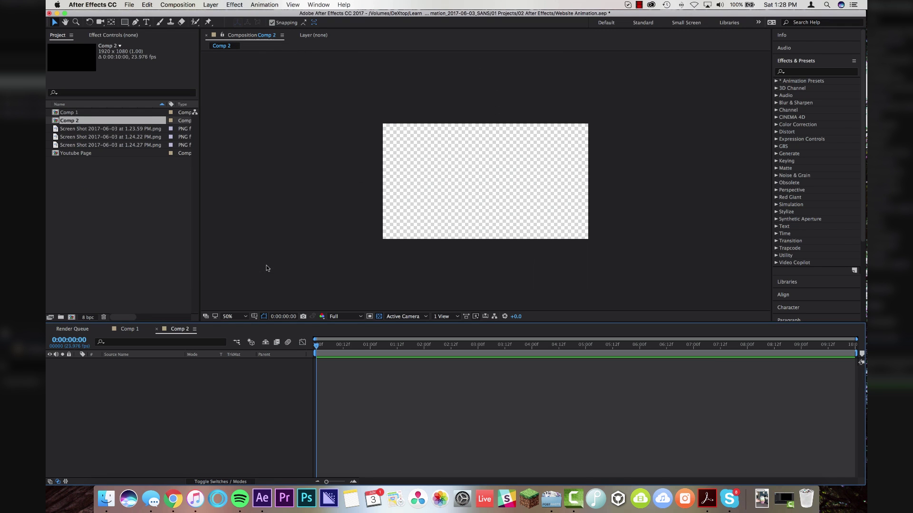
pyautogui.press('/')
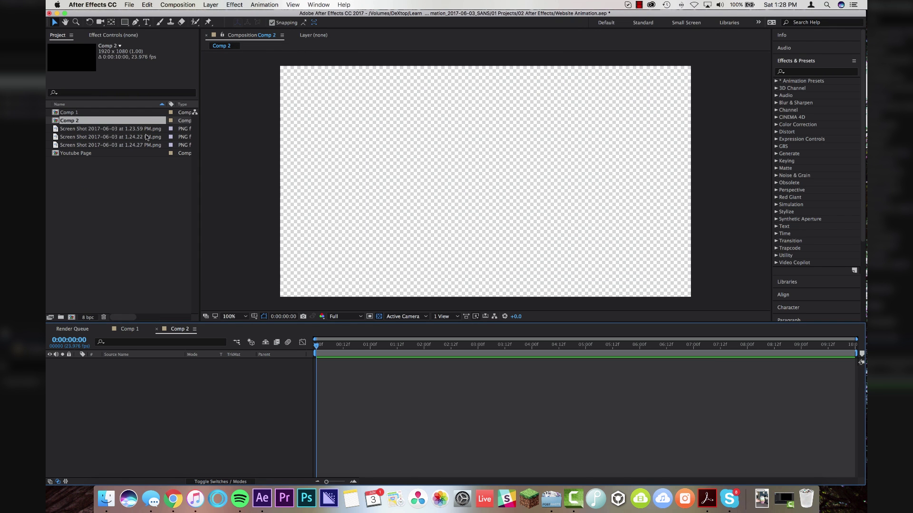
# - Add the Youtube Page composition to Comp 2 and move it down until the browser's address bar sits at the frame's upper edge
pyautogui.click(79, 153)
pyautogui.moveTo(76, 153); pyautogui.dragTo(115, 380)
pyautogui.moveTo(434, 97); pyautogui.dragTo(432, 247)
pyautogui.moveTo(432, 160); pyautogui.dragTo(431, 309)
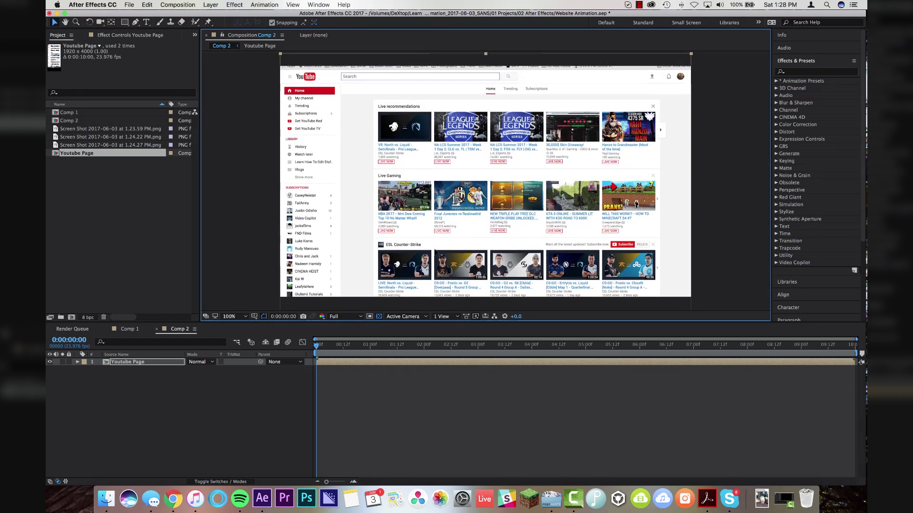
pyautogui.moveTo(422, 144); pyautogui.dragTo(421, 163)
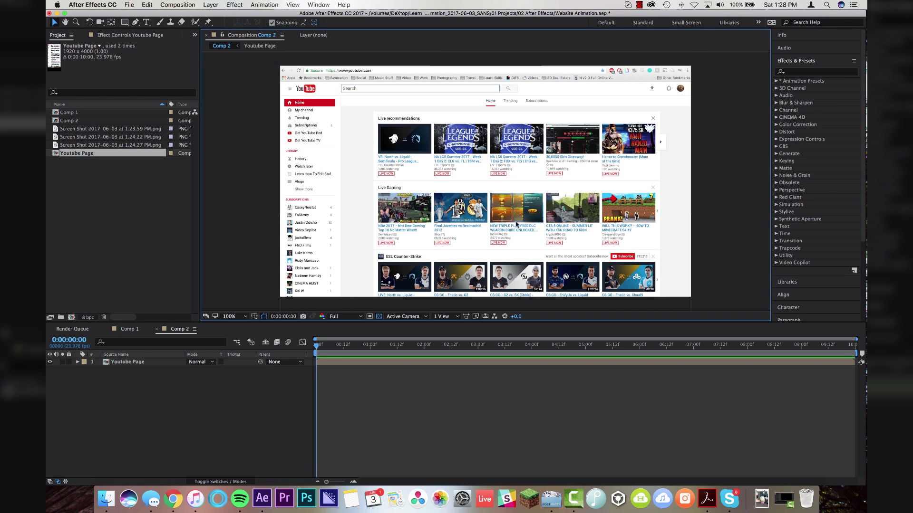
# - Switch to Chrome and examine how the YouTube home page's header, sidebar and video content behave during scrolling
pyautogui.click(173, 498)
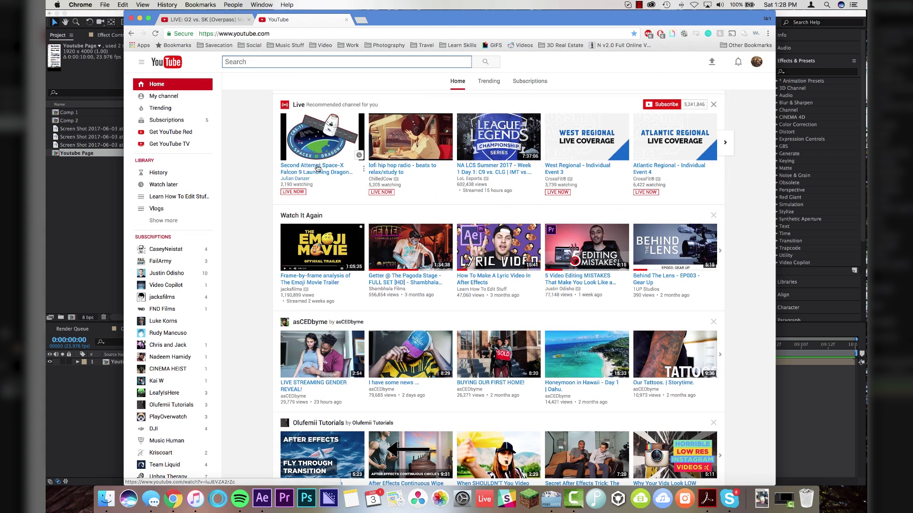
pyautogui.scroll(10, 317, 167)
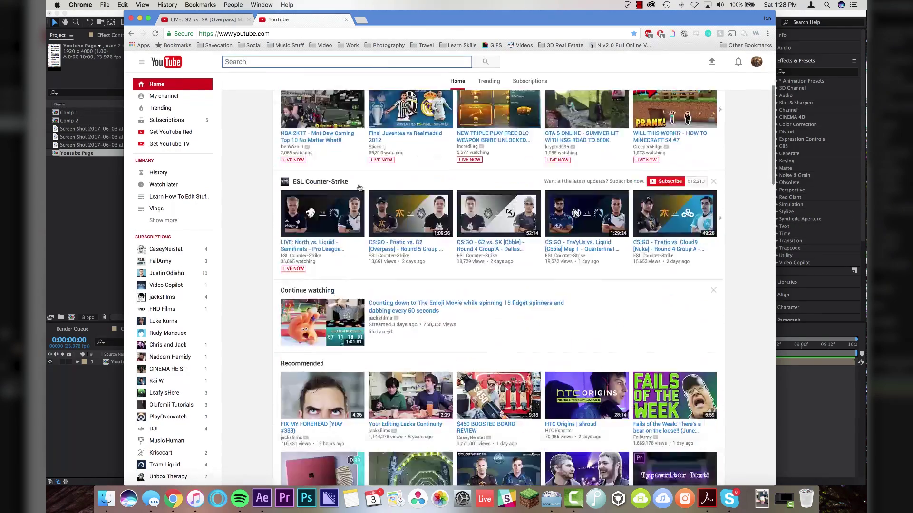
pyautogui.scroll(-8, 360, 188)
pyautogui.scroll(5, 631, 72)
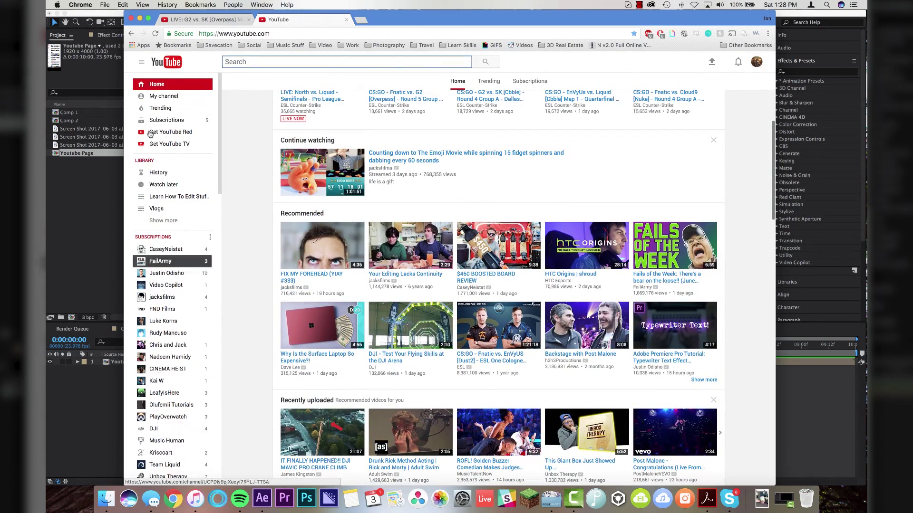
pyautogui.scroll(-10, 259, 177)
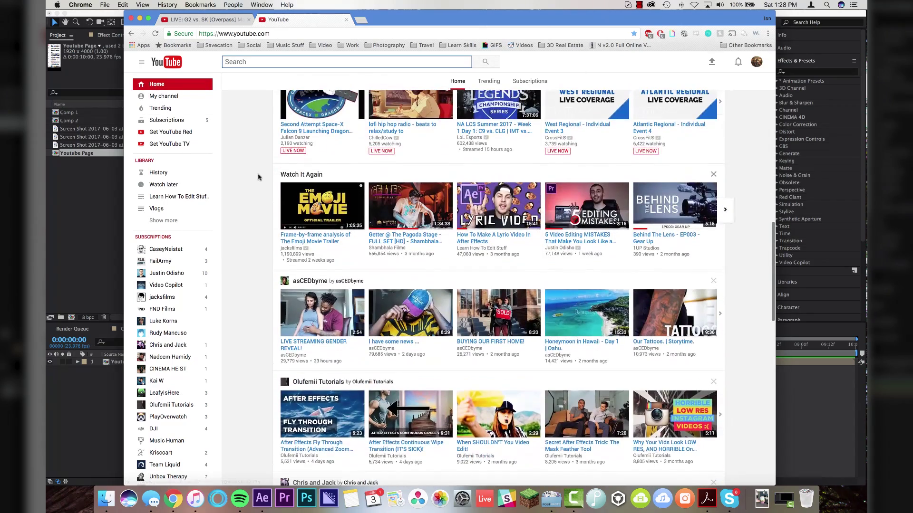
pyautogui.scroll(10, 259, 178)
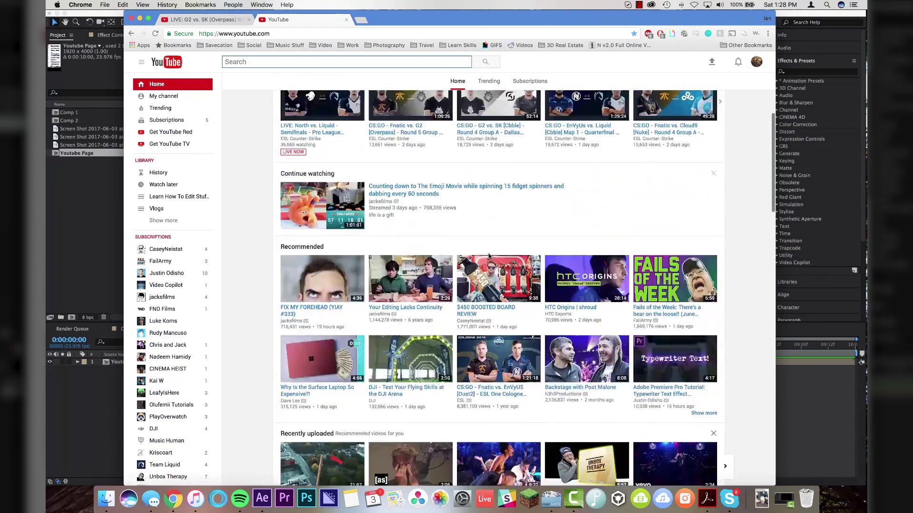
pyautogui.scroll(-8, 489, 257)
pyautogui.scroll(10, 490, 256)
pyautogui.scroll(-6, 490, 257)
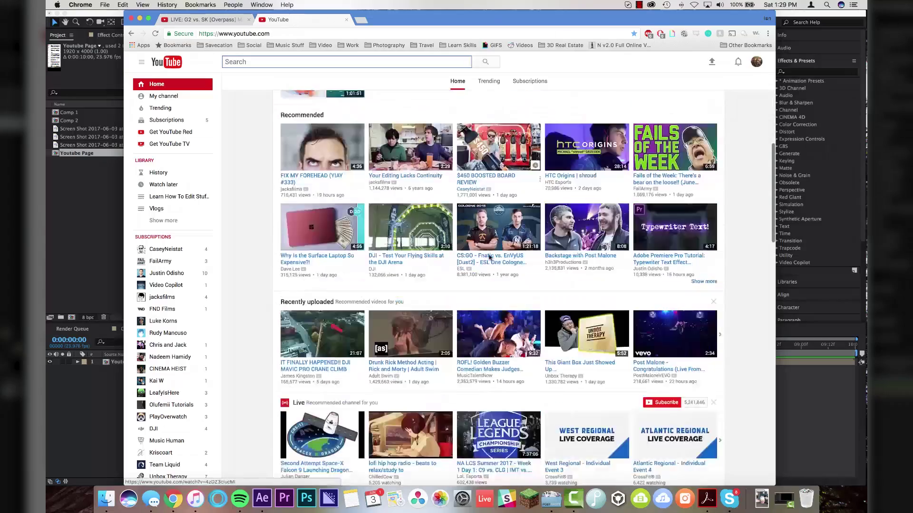
pyautogui.scroll(5, 489, 257)
pyautogui.scroll(-1, 479, 264)
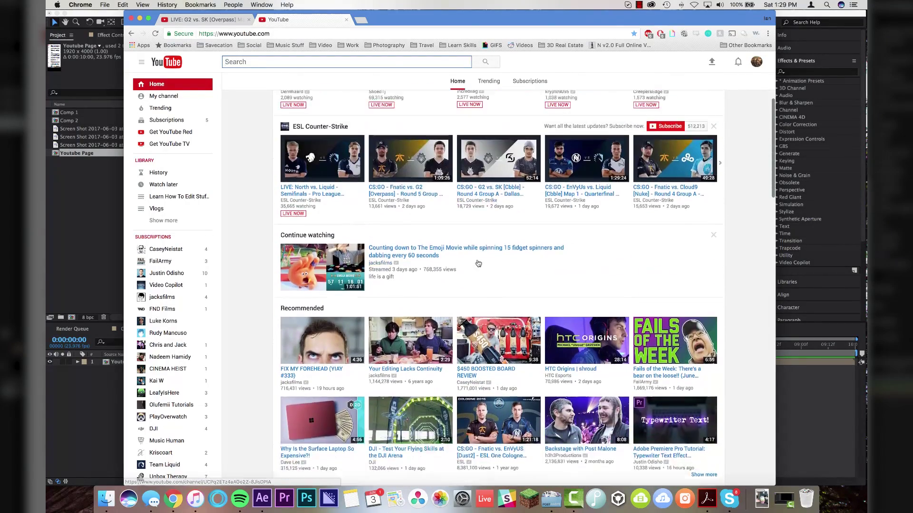
pyautogui.scroll(2, 478, 263)
# - Return to After Effects, duplicate the Youtube Page layer and hide the lower copy
pyautogui.click(98, 228)
pyautogui.click(346, 361)
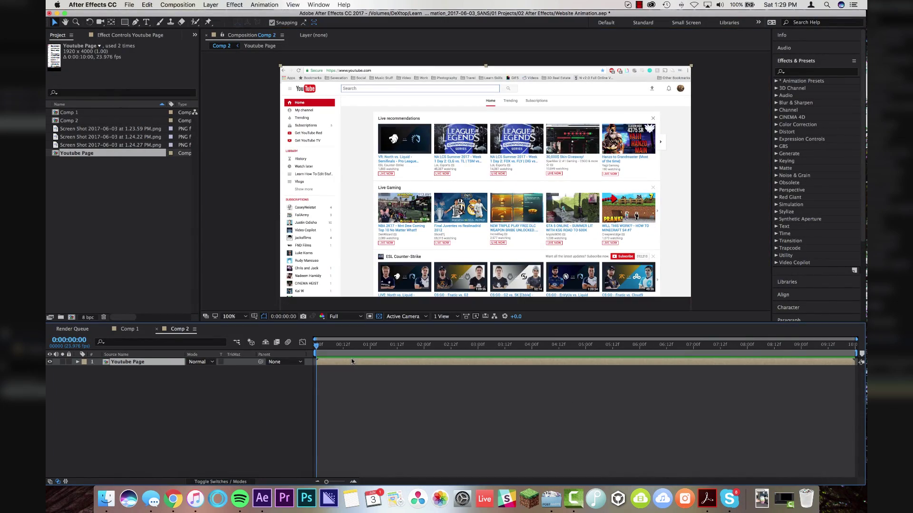
pyautogui.press('super+d')
pyautogui.click(49, 370)
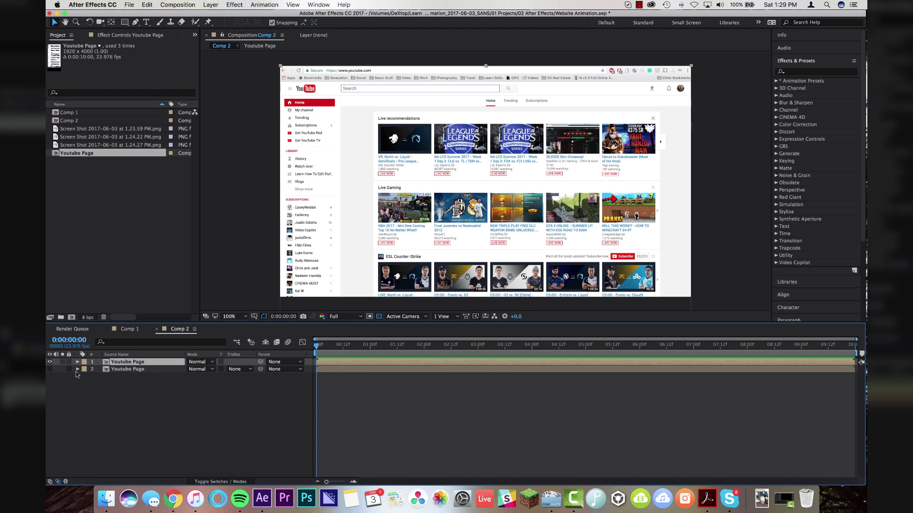
# - Draw a rectangular mask on the upper Youtube Page layer, starting at the content area's corner between the sidebar and the header
pyautogui.press('.')
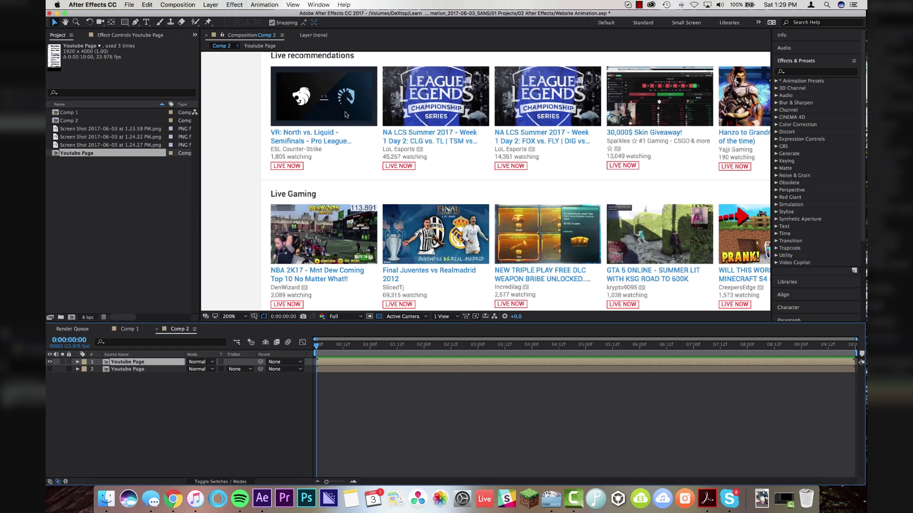
pyautogui.moveTo(344, 111); pyautogui.dragTo(507, 209)
pyautogui.press('.')
pyautogui.moveTo(338, 138); pyautogui.dragTo(480, 186)
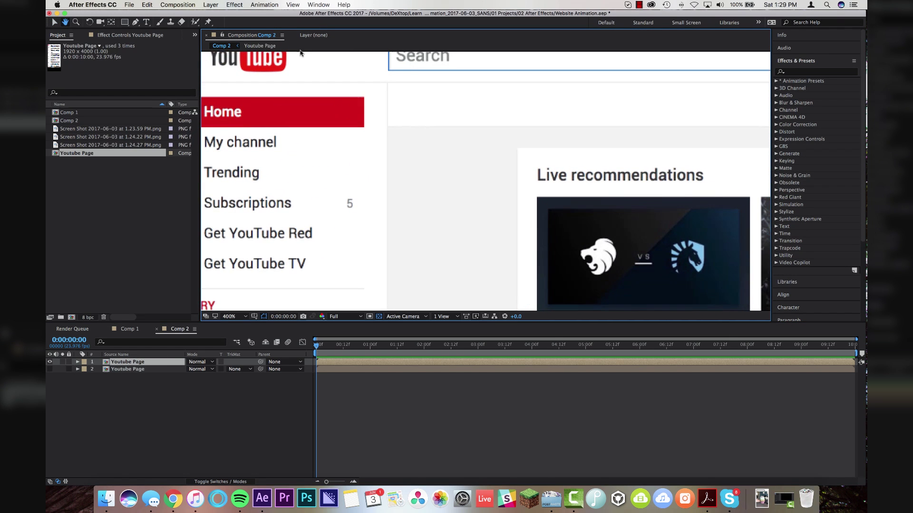
pyautogui.press('q')
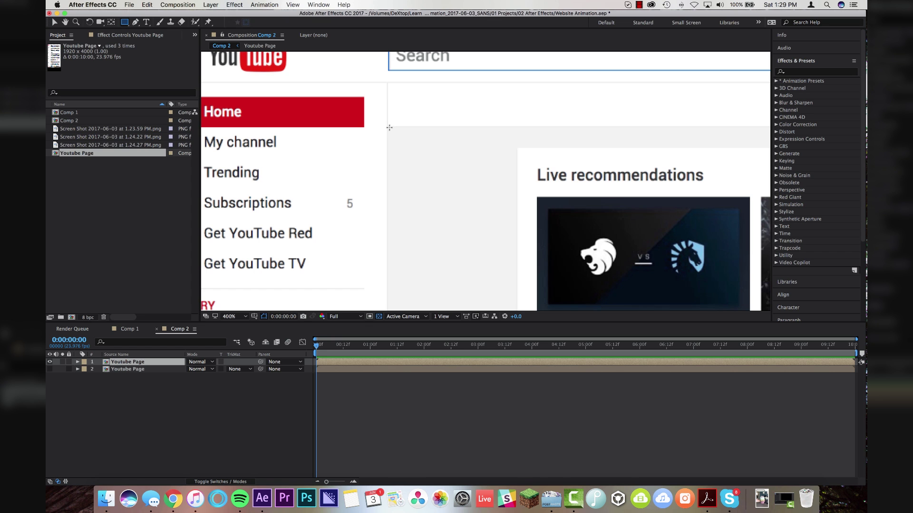
pyautogui.moveTo(387, 127); pyautogui.dragTo(613, 261)
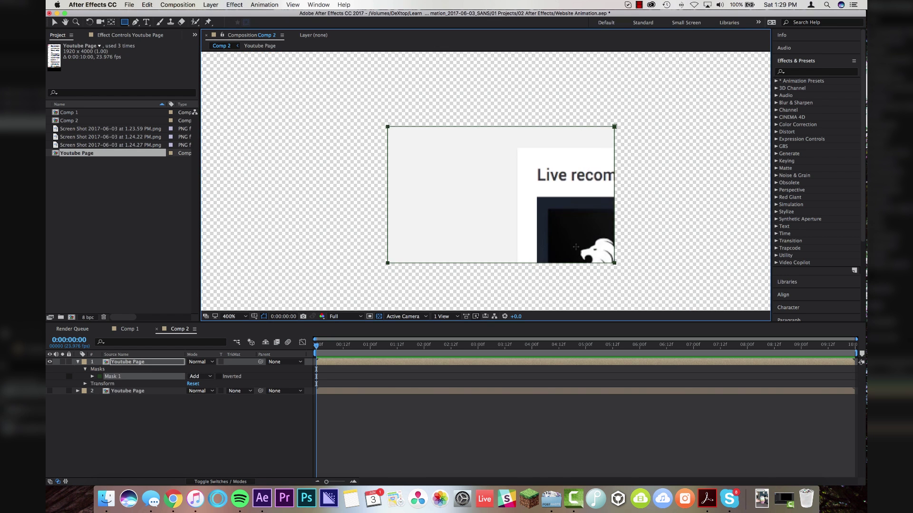
# - Extend the mask's lower and right edges past the frame so it covers the whole scrolling content area
pyautogui.press('/')
pyautogui.click(59, 24)
pyautogui.click(418, 145)
pyautogui.moveTo(423, 154); pyautogui.dragTo(423, 301)
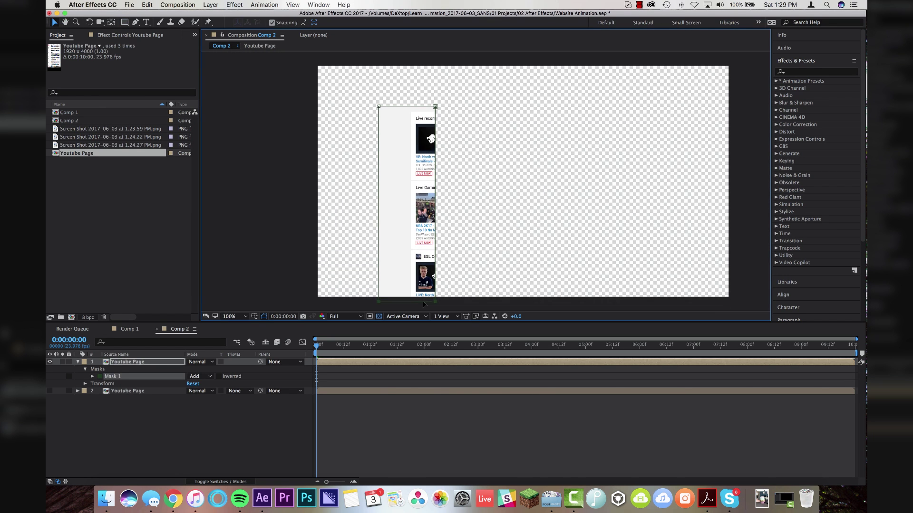
pyautogui.moveTo(436, 254); pyautogui.dragTo(737, 233)
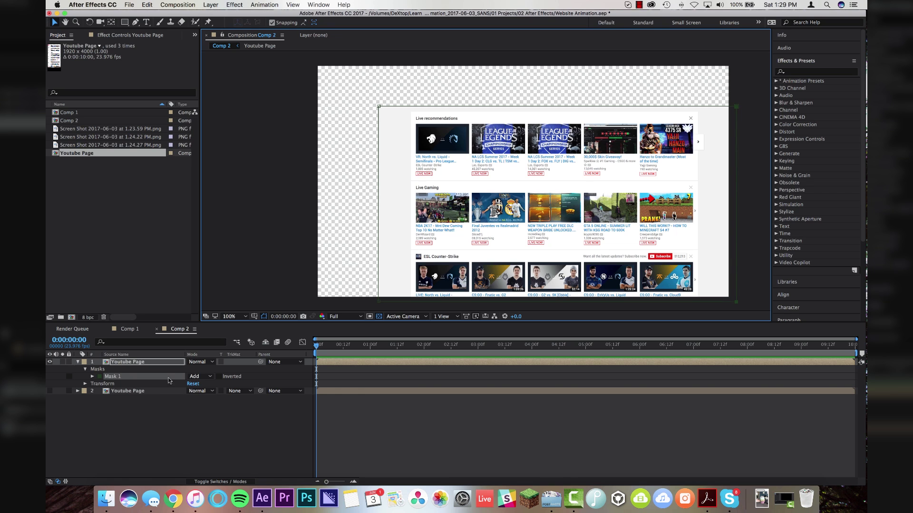
# - Set the upper layer's Mask 1 mode to Subtract, keeping only the browser header and sidebar, and deselect the layer
pyautogui.click(199, 376)
pyautogui.click(212, 399)
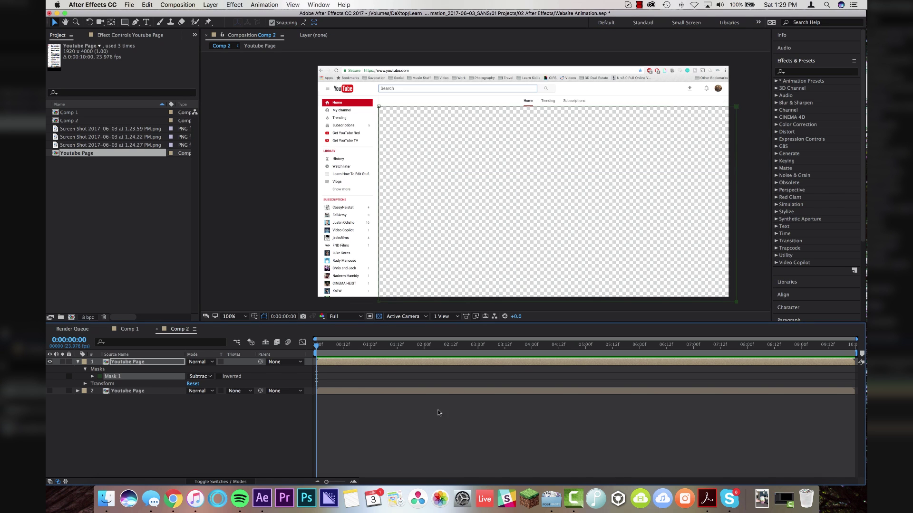
pyautogui.click(443, 426)
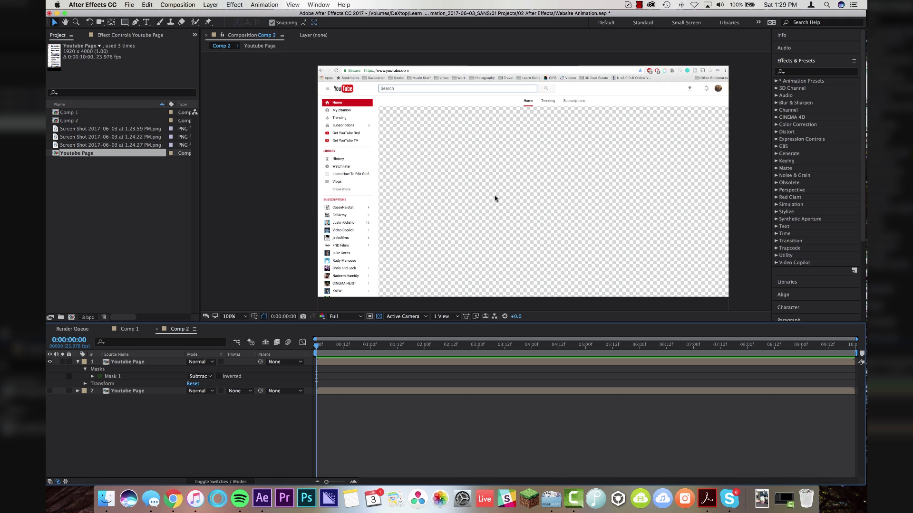
# - Make the lower Youtube Page layer visible and select it
pyautogui.click(49, 391)
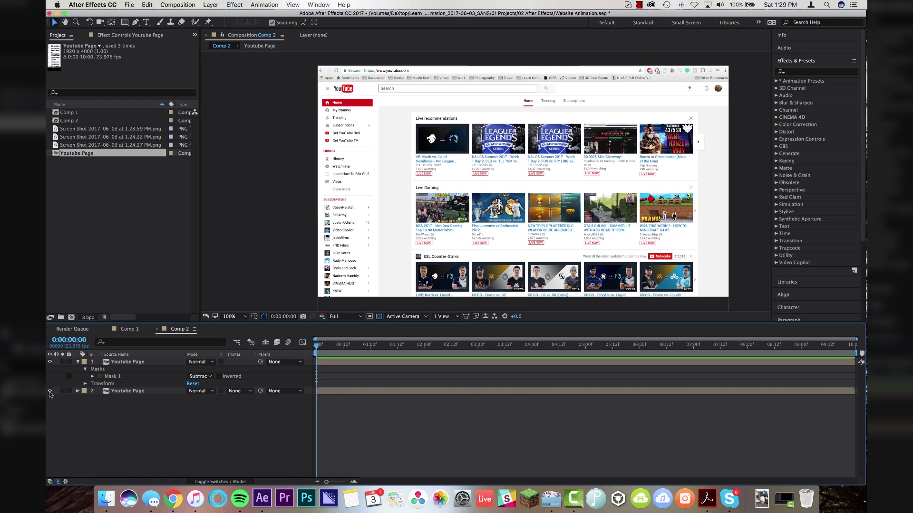
pyautogui.click(137, 393)
# - Try moving the lower Youtube Page layer upward beneath the fixed header and sidebar, and undo the moves
pyautogui.moveTo(548, 254); pyautogui.dragTo(535, 134)
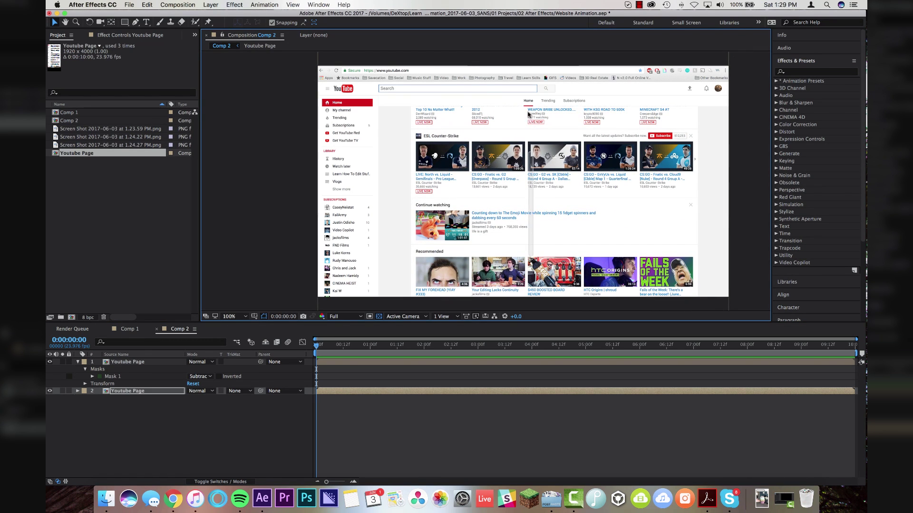
pyautogui.moveTo(533, 257); pyautogui.dragTo(527, 151)
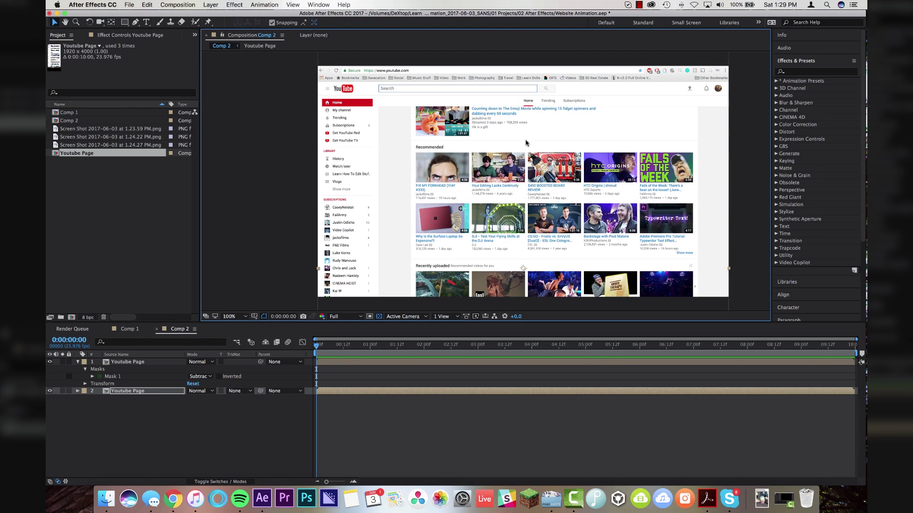
pyautogui.press('super+z')
pyautogui.press('super+z')
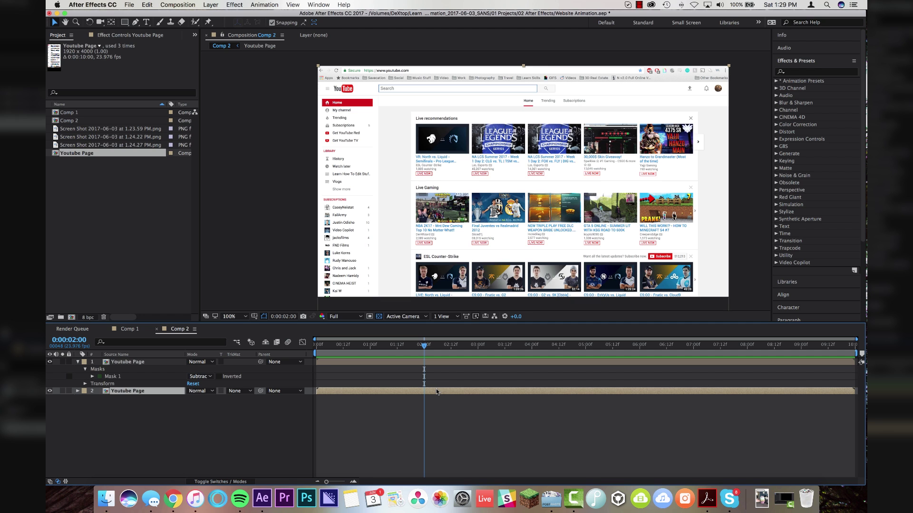
# - Keyframe the lower layer's Position at 0:00:02:00, and move its content up to 960, -222 at 0:00:00:00
pyautogui.hotkey('alt', 'shift', 'p')
pyautogui.moveTo(316, 347); pyautogui.dragTo(288, 347)
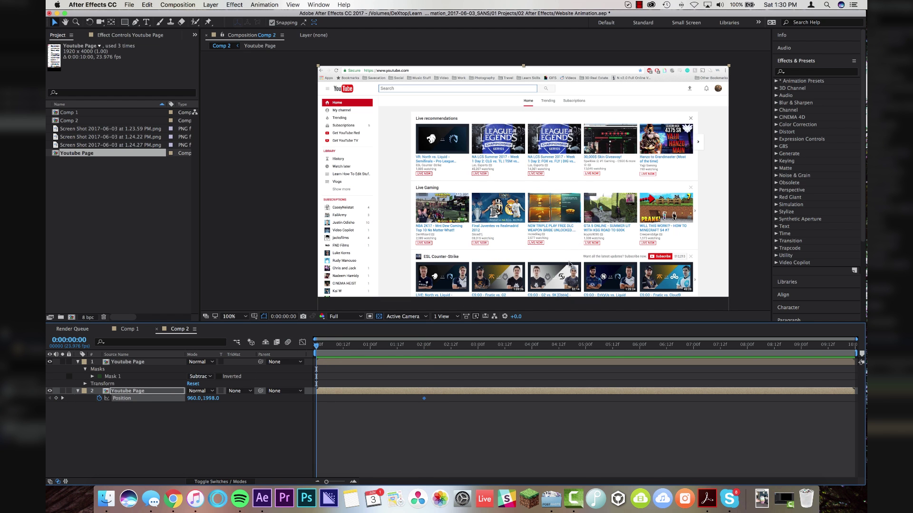
pyautogui.moveTo(570, 264); pyautogui.dragTo(568, 234)
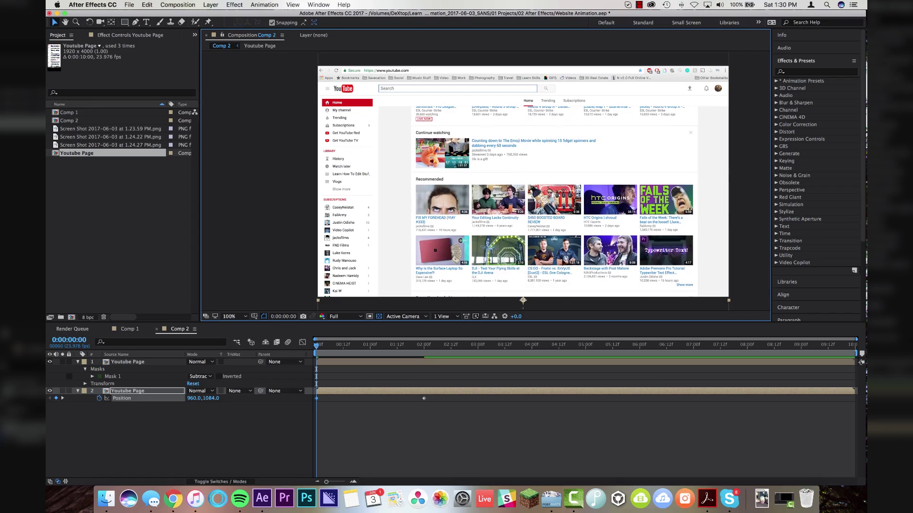
pyautogui.moveTo(563, 286); pyautogui.dragTo(552, 102)
pyautogui.moveTo(561, 243); pyautogui.dragTo(562, 164)
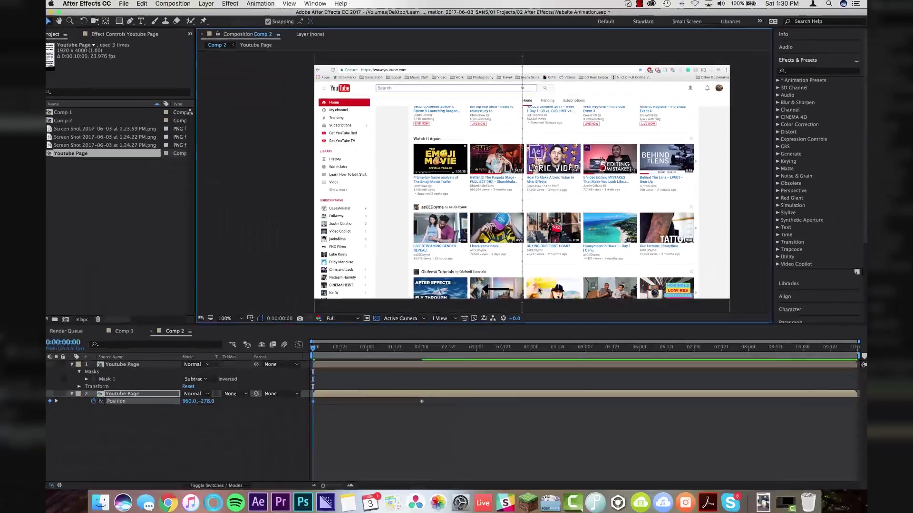
pyautogui.press('super+z')
# - Apply Easy Ease to both Position keyframes of the lower Youtube Page layer
pyautogui.moveTo(435, 402); pyautogui.dragTo(315, 400)
pyautogui.rightClick(315, 399)
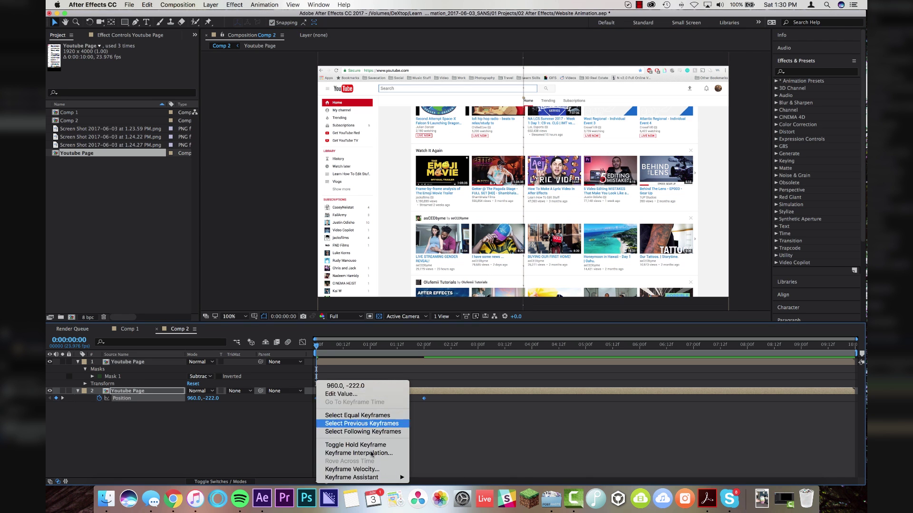
pyautogui.moveTo(374, 478)
pyautogui.click(449, 429)
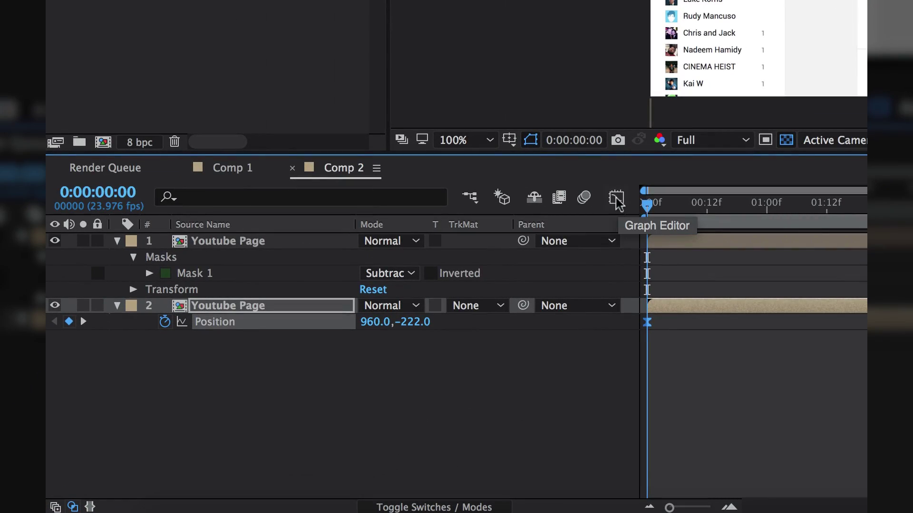
# - Show the lower layer's Position in the Graph Editor and separate its X and Y dimensions
pyautogui.click(616, 201)
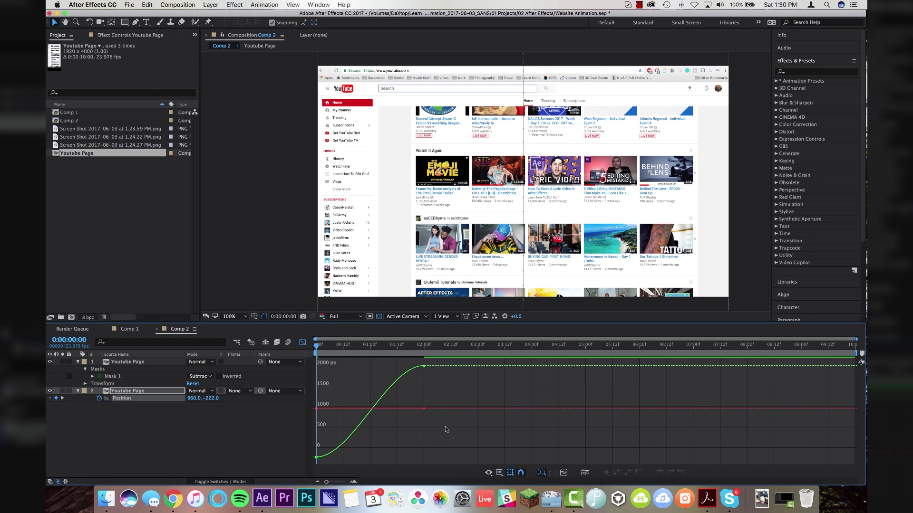
pyautogui.rightClick(129, 401)
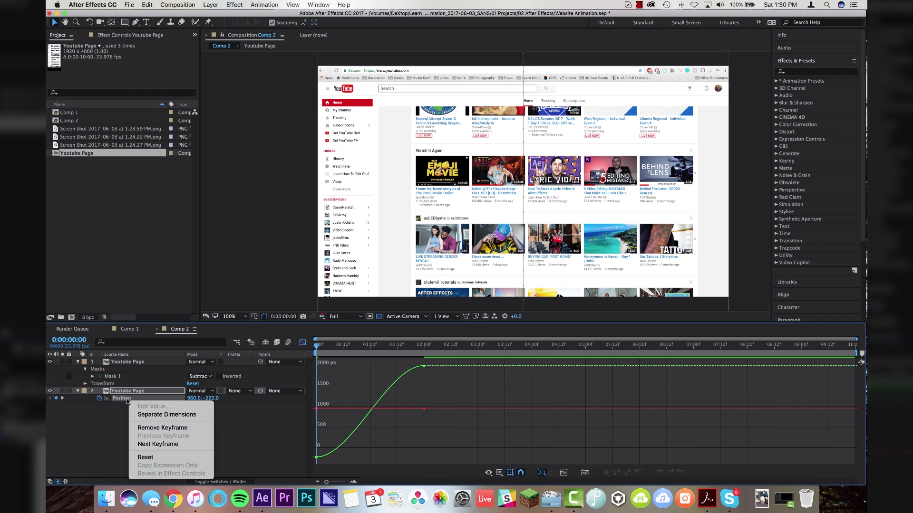
pyautogui.click(175, 415)
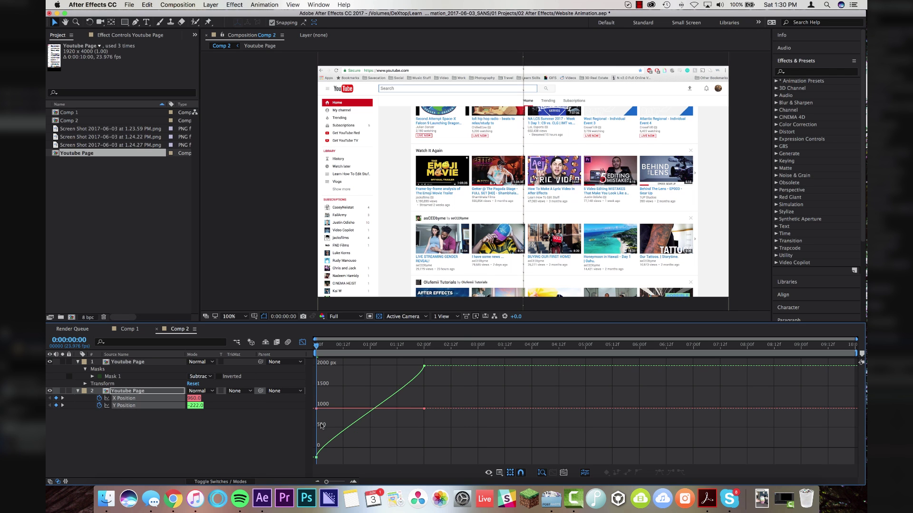
# - Lengthen the Y Position curve's handles horizontally at both keyframes to form a steep S-shaped ease
pyautogui.click(424, 367)
pyautogui.moveTo(316, 457)
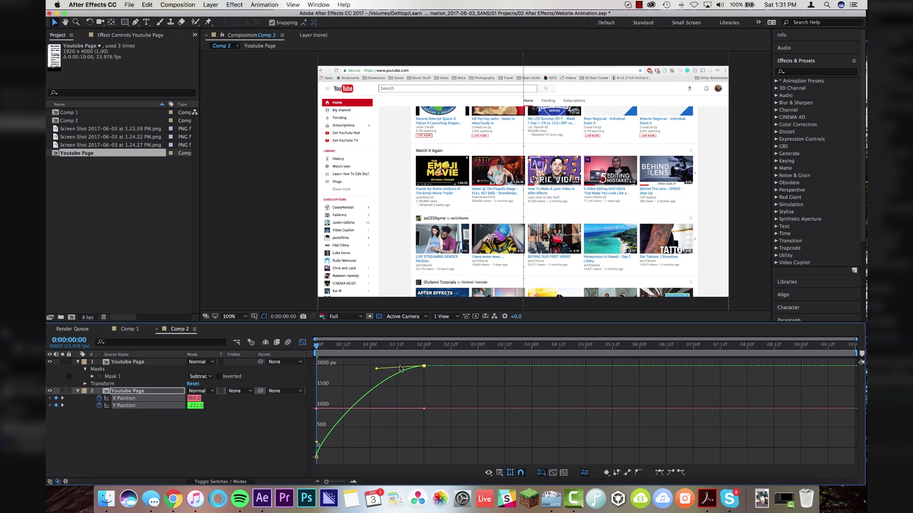
pyautogui.moveTo(317, 442); pyautogui.dragTo(405, 457)
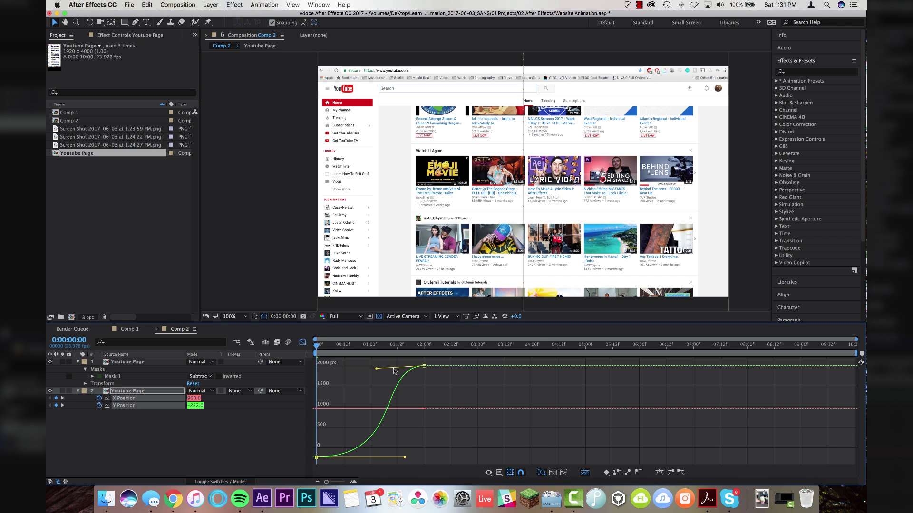
pyautogui.moveTo(377, 369); pyautogui.dragTo(337, 365)
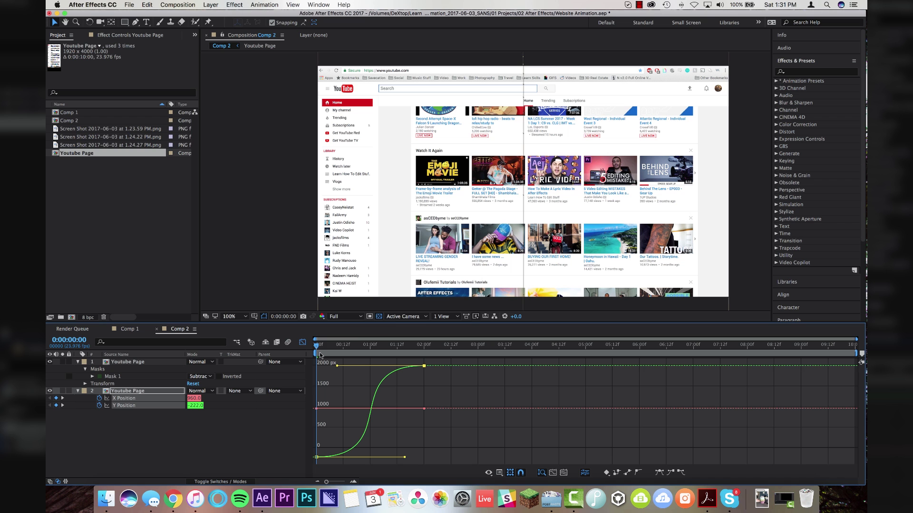
# - Preview the eased scroll from the start, and close the Graph Editor
pyautogui.press('space')
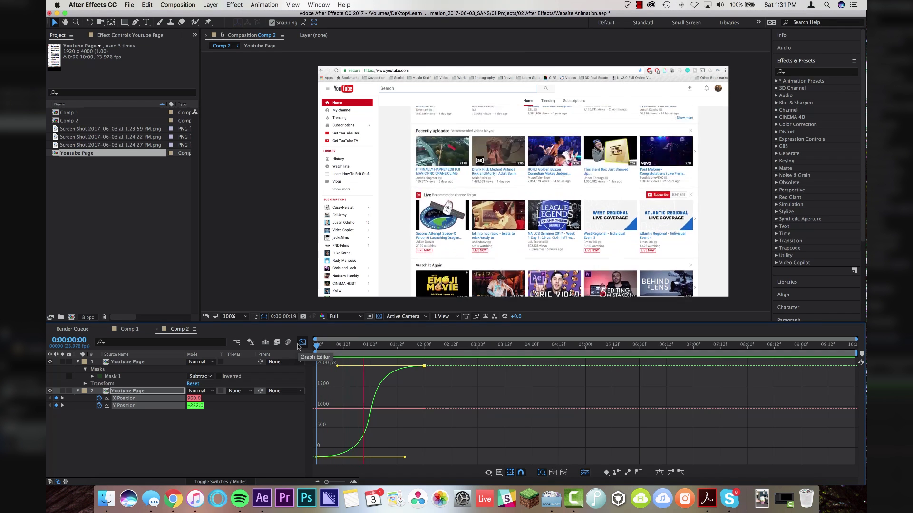
pyautogui.press('space')
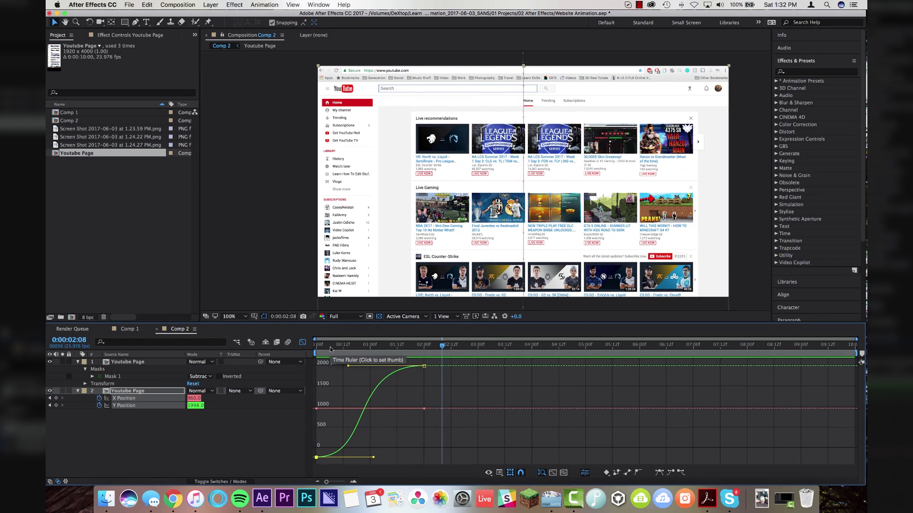
pyautogui.press('space')
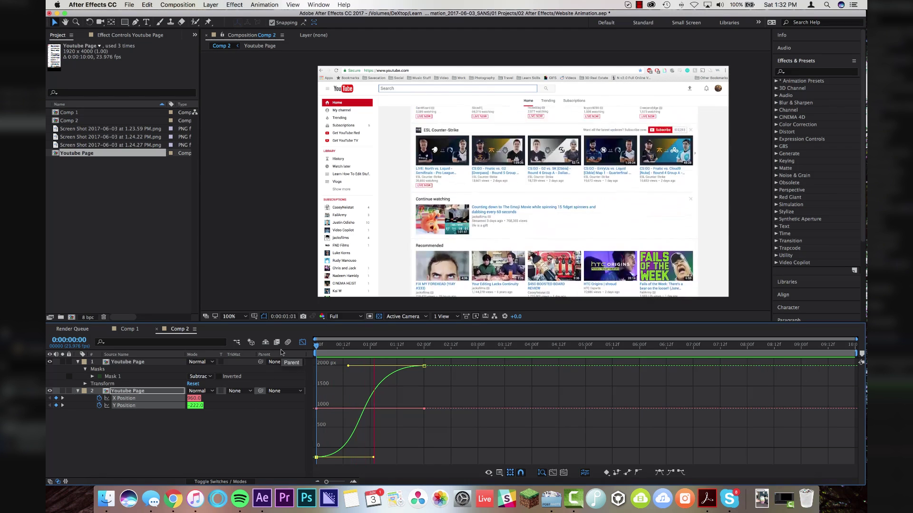
pyautogui.press('space')
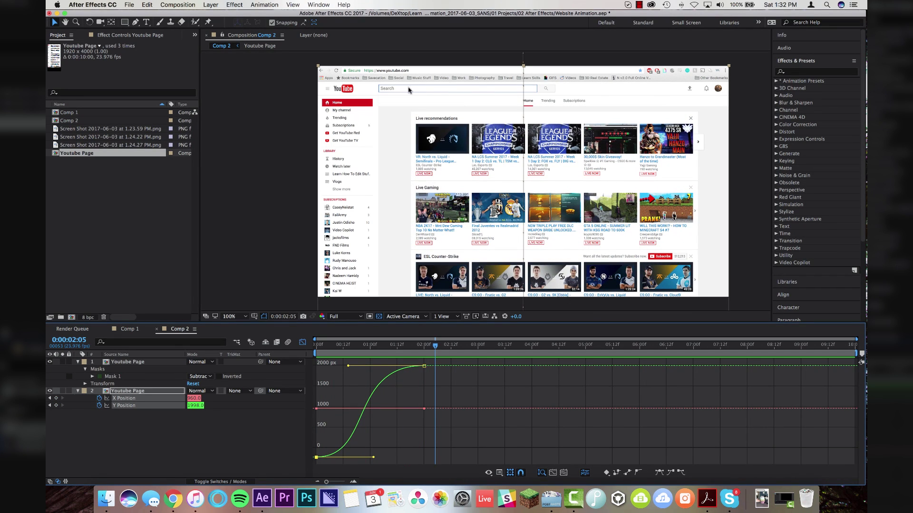
pyautogui.click(302, 342)
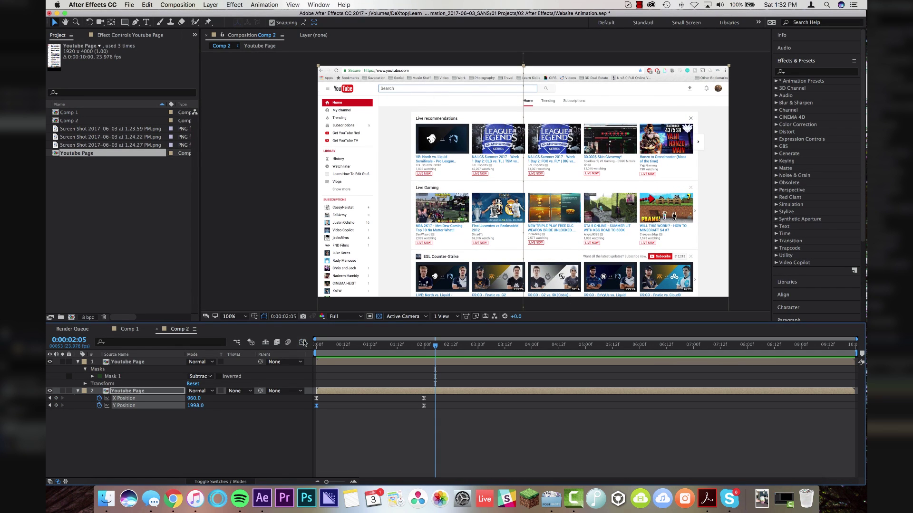
# - Duplicate the upper masked Youtube Page layer to get a copy for covering the search field's placeholder text
pyautogui.click(352, 363)
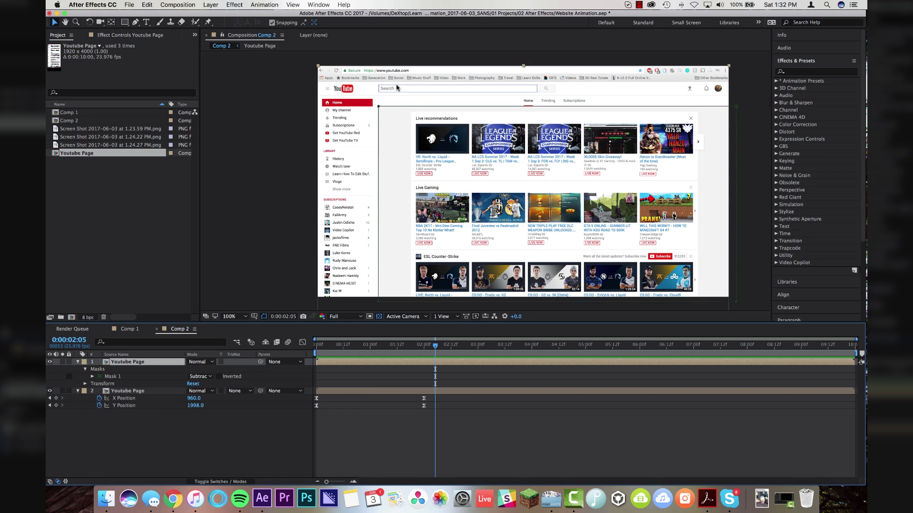
pyautogui.scroll(1, 428, 142)
pyautogui.moveTo(462, 185); pyautogui.dragTo(602, 331)
pyautogui.press('v')
pyautogui.scroll(2, 438, 142)
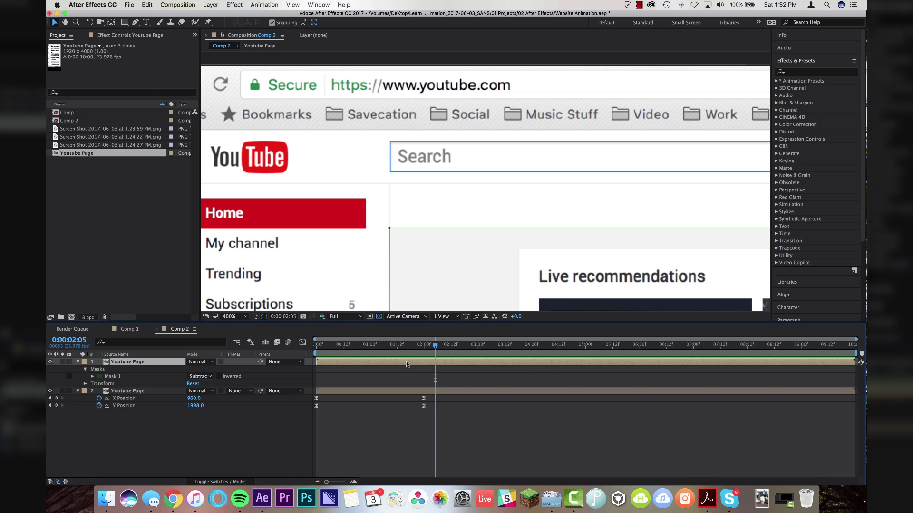
pyautogui.press('super+d')
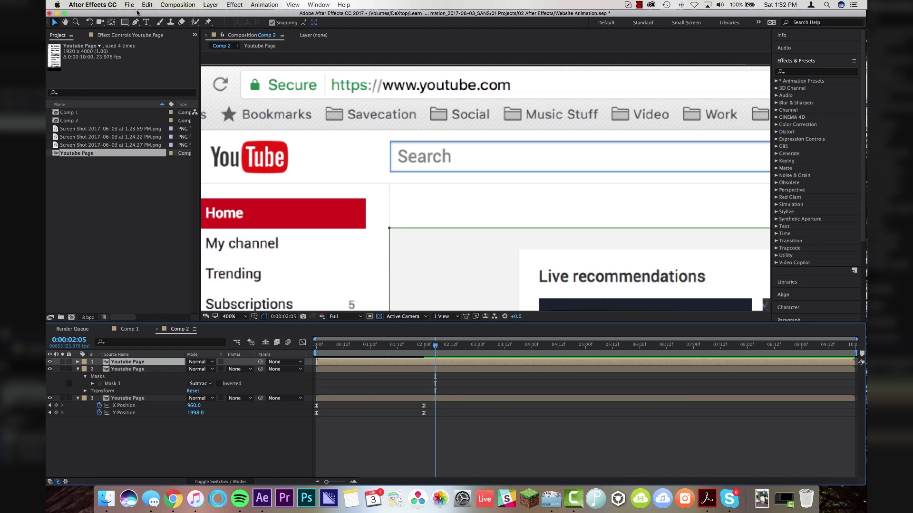
# - Draw a rectangular mask over the empty search field area beside the Search text on the duplicate, and delete its Mask 1
pyautogui.press('q')
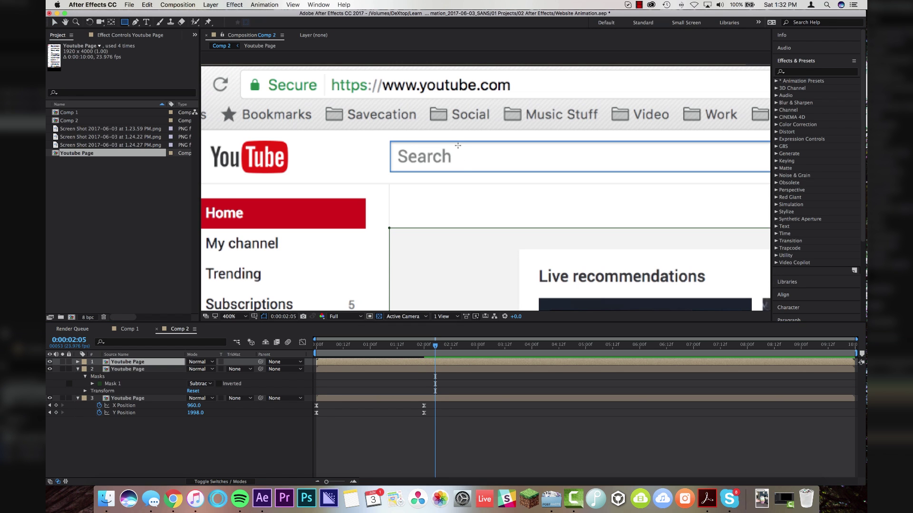
pyautogui.moveTo(458, 146)
pyautogui.mouseDown()
pyautogui.moveTo(465, 172)
pyautogui.moveTo(669, 169)
pyautogui.mouseUp()
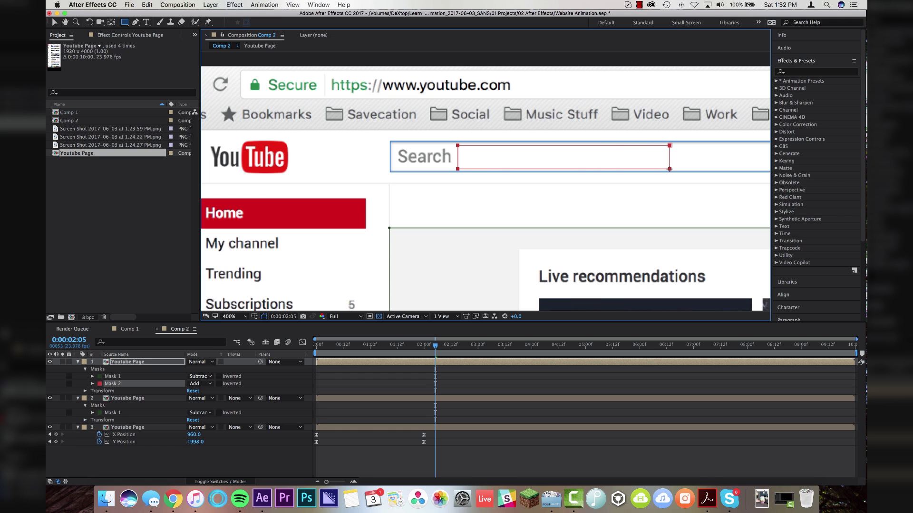
pyautogui.click(114, 377)
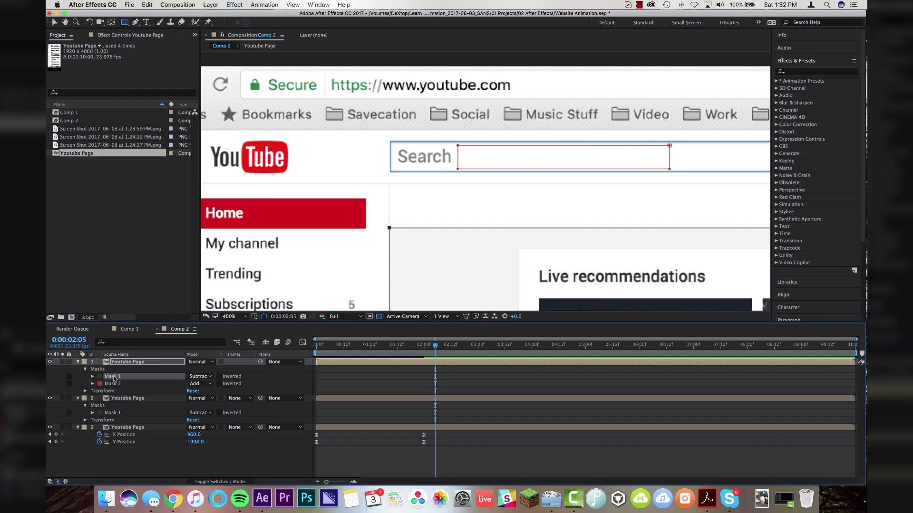
pyautogui.press('Delete')
# - Set the duplicate's X position to 889 so the blank patch covers the Search text, and deselect the layer
pyautogui.press('p')
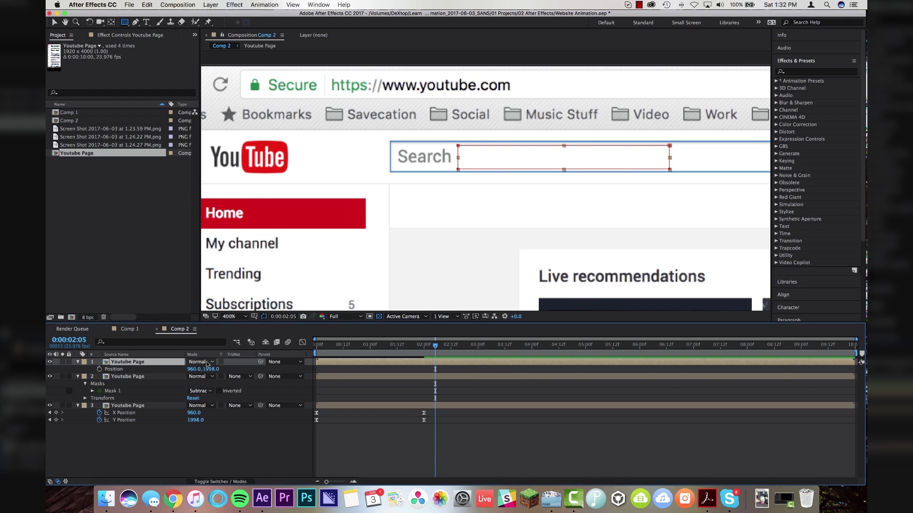
pyautogui.moveTo(194, 369); pyautogui.dragTo(170, 370)
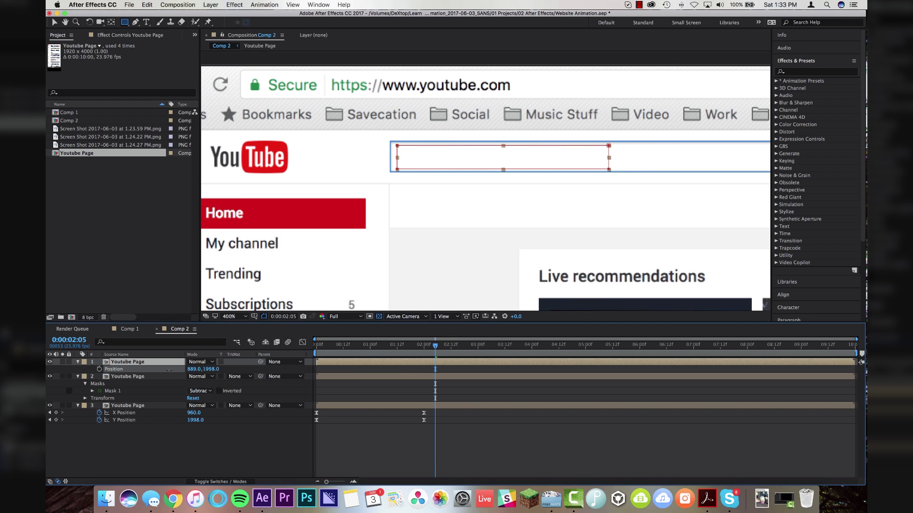
pyautogui.click(495, 459)
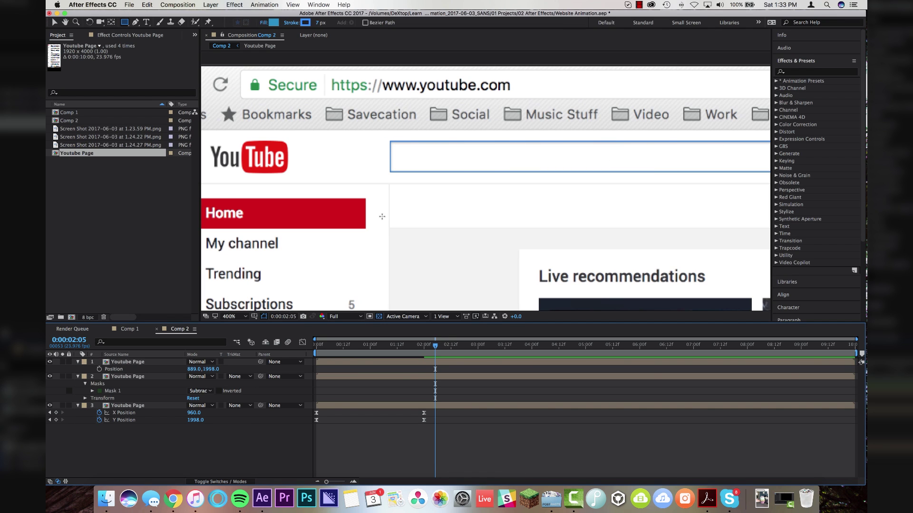
# - Create a text layer reading "I" inside the search field to serve as a typing cursor
pyautogui.hotkey('ctrl', 't')
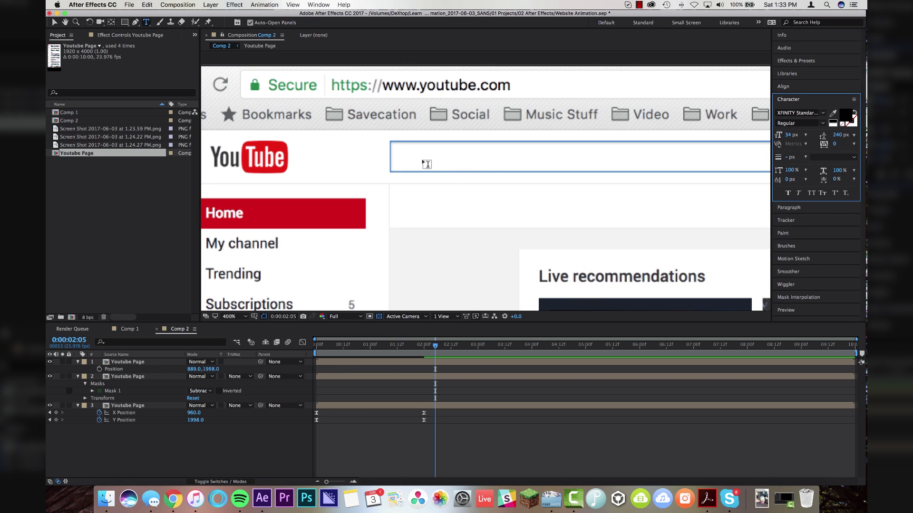
pyautogui.click(422, 157)
pyautogui.write('I')
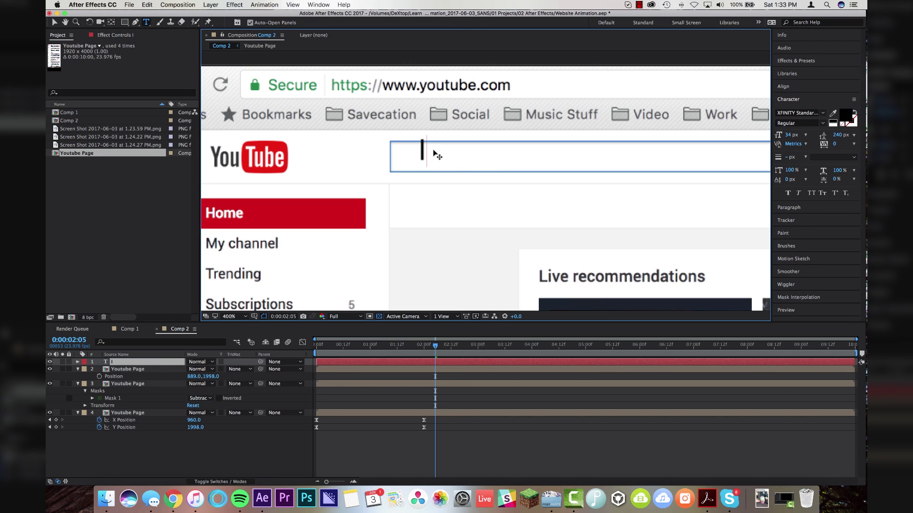
# - Move the cursor text to the start of the search field, centred vertically, and return the current time to 0:00:00:00
pyautogui.click(54, 23)
pyautogui.scroll(1, 418, 147)
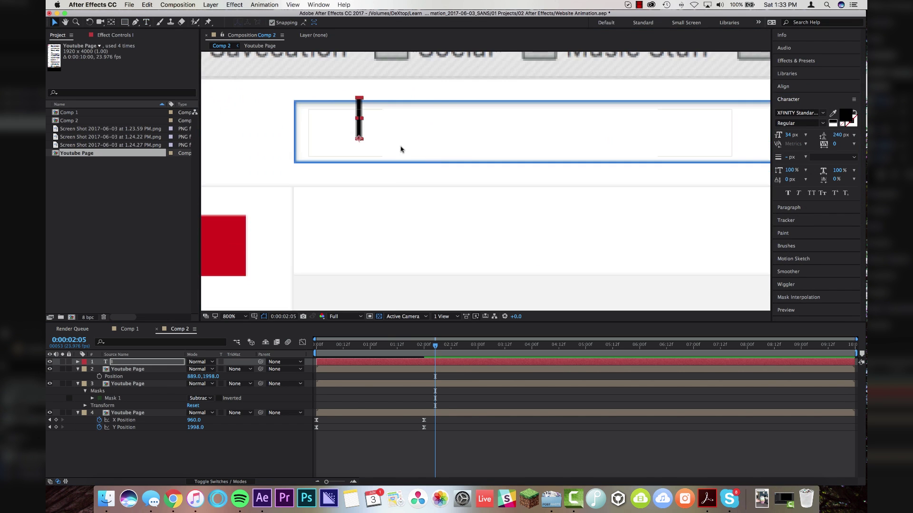
pyautogui.click(362, 120)
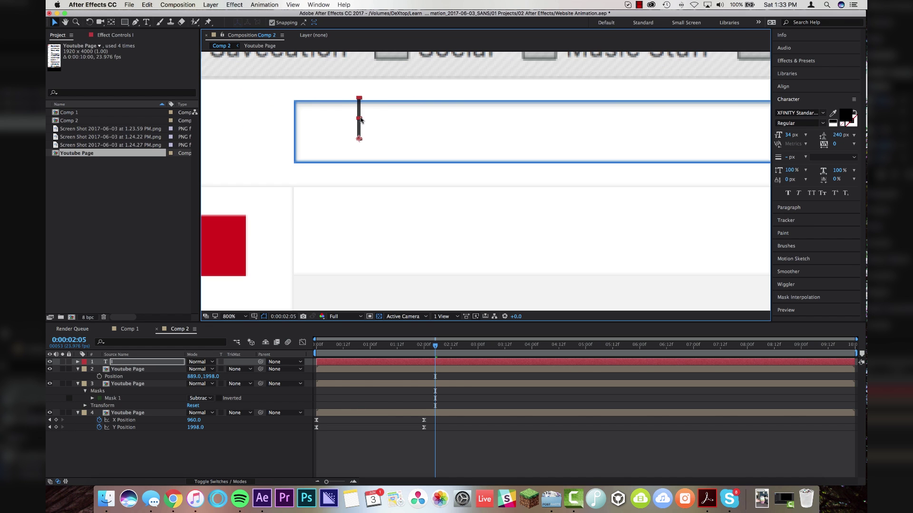
pyautogui.moveTo(362, 120); pyautogui.dragTo(314, 127)
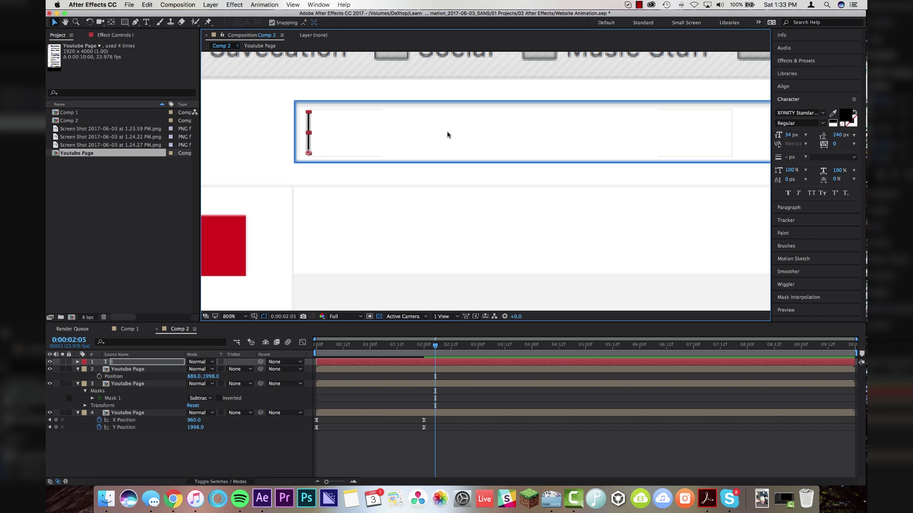
pyautogui.press('Home')
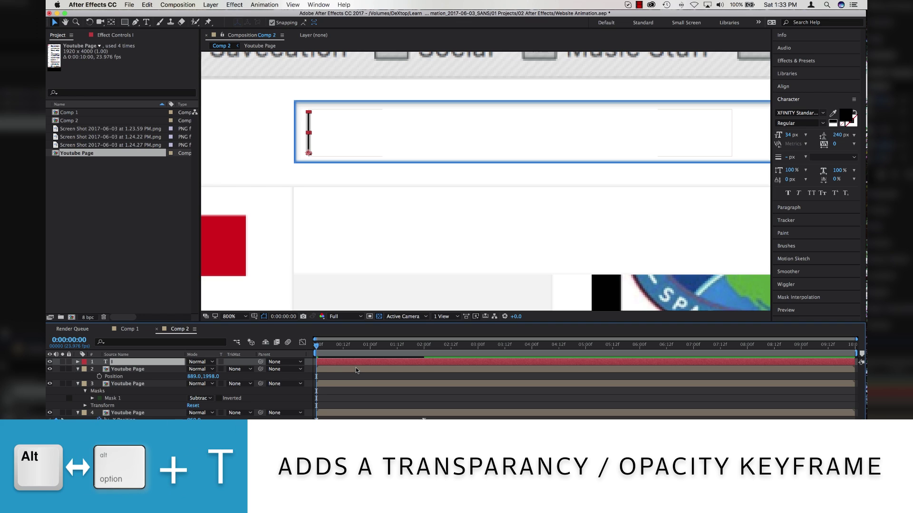
# - Keyframe the cursor text's opacity at 70% at 0:00:00:00 and 0% at 0:00:00:05
pyautogui.hotkey('alt', 'shift', 't')
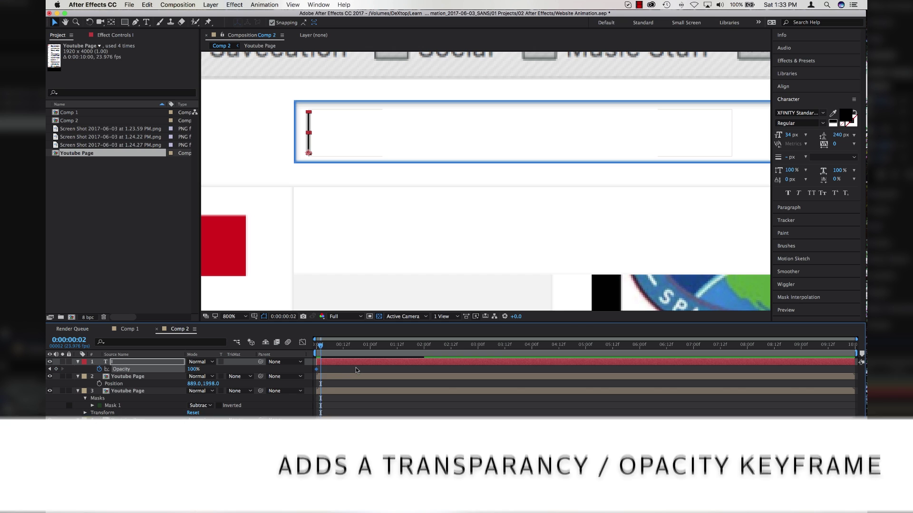
pyautogui.press('space')
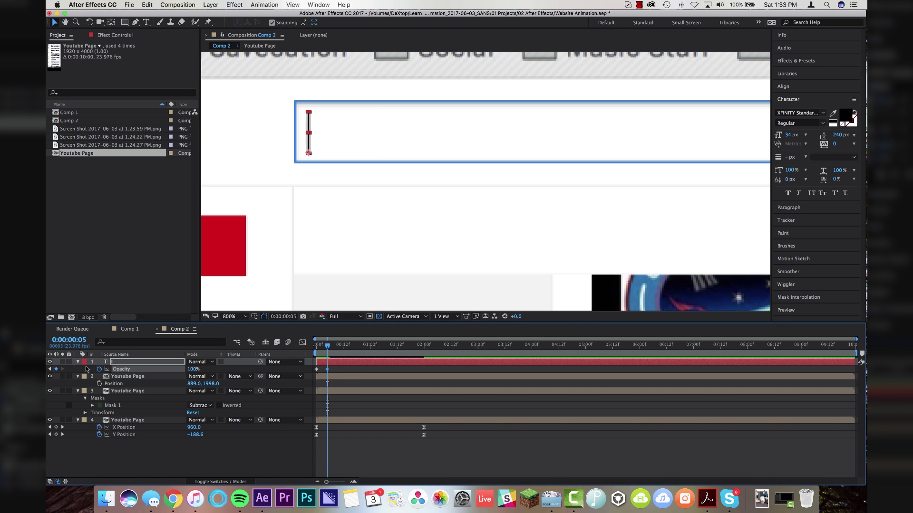
pyautogui.click(49, 369)
pyautogui.click(194, 369)
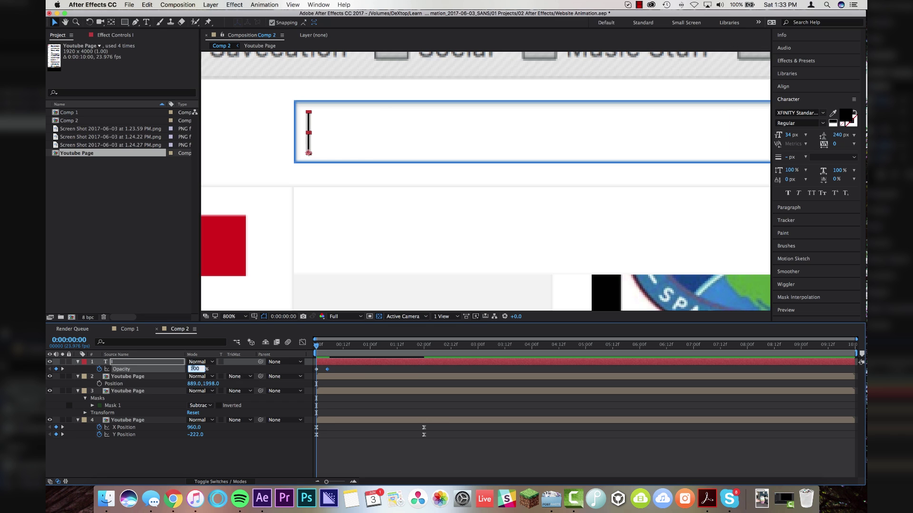
pyautogui.write('70')
pyautogui.press('Return')
pyautogui.click(62, 369)
pyautogui.click(194, 369)
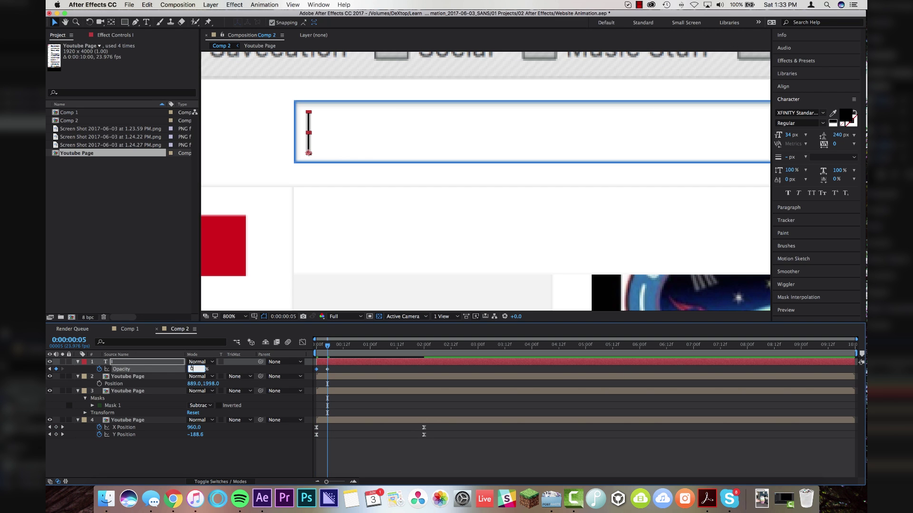
pyautogui.write('0')
pyautogui.press('Return')
# - Copy the cursor text's two opacity keyframes and paste them repeatedly along the layer to the end of the composition
pyautogui.press('pagedown')
pyautogui.press('pagedown')
pyautogui.press('pagedown')
pyautogui.press('pagedown')
pyautogui.press('pagedown')
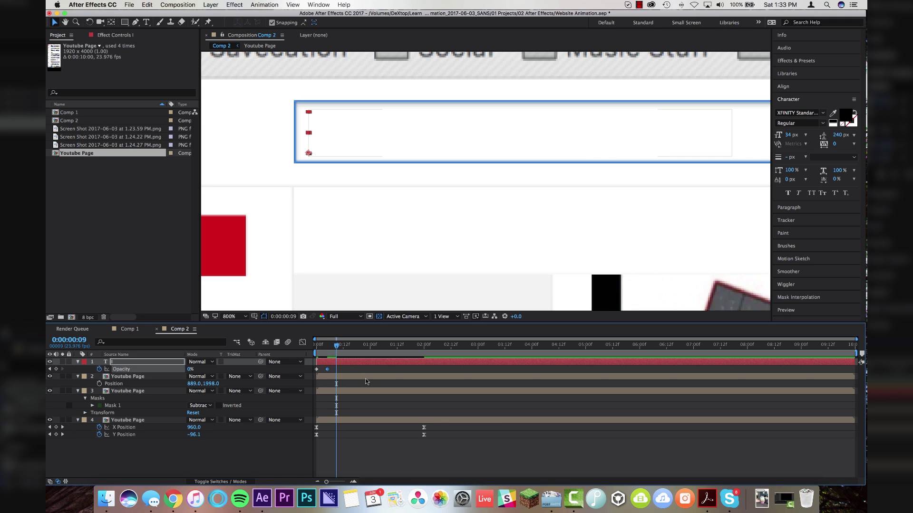
pyautogui.moveTo(333, 367); pyautogui.dragTo(309, 372)
pyautogui.press('super+c')
pyautogui.press('super+v')
pyautogui.hotkey('ctrl', 'v')
pyautogui.hotkey('ctrl', 'v')
pyautogui.hotkey('ctrl', 'v')
pyautogui.hotkey('ctrl', 'v')
pyautogui.hotkey('ctrl', 'v')
pyautogui.hotkey('ctrl', 'v')
pyautogui.hotkey('ctrl', 'v')
pyautogui.hotkey('ctrl', 'v')
pyautogui.hotkey('ctrl', 'v')
pyautogui.hotkey('ctrl', 'v')
pyautogui.hotkey('ctrl', 'v')
pyautogui.hotkey('ctrl', 'v')
pyautogui.hotkey('ctrl', 'v')
pyautogui.hotkey('ctrl', 'v')
pyautogui.hotkey('ctrl', 'v')
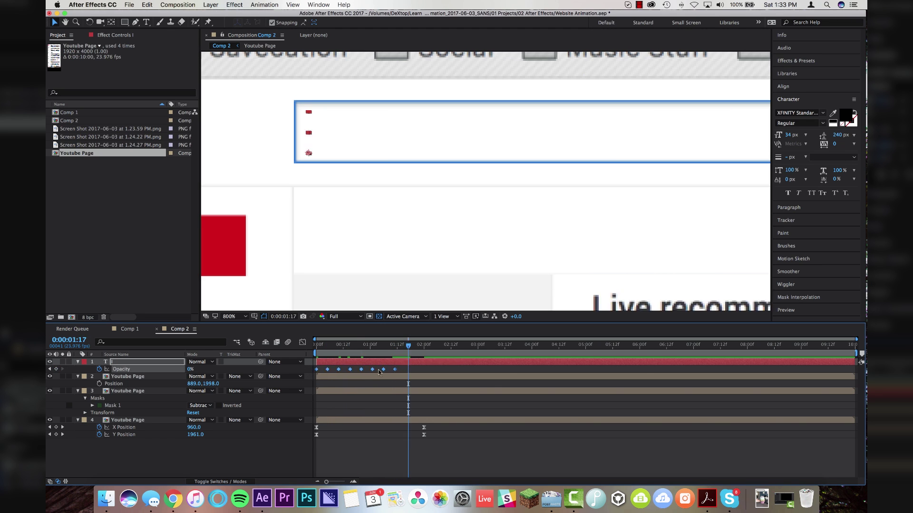
pyautogui.press('space')
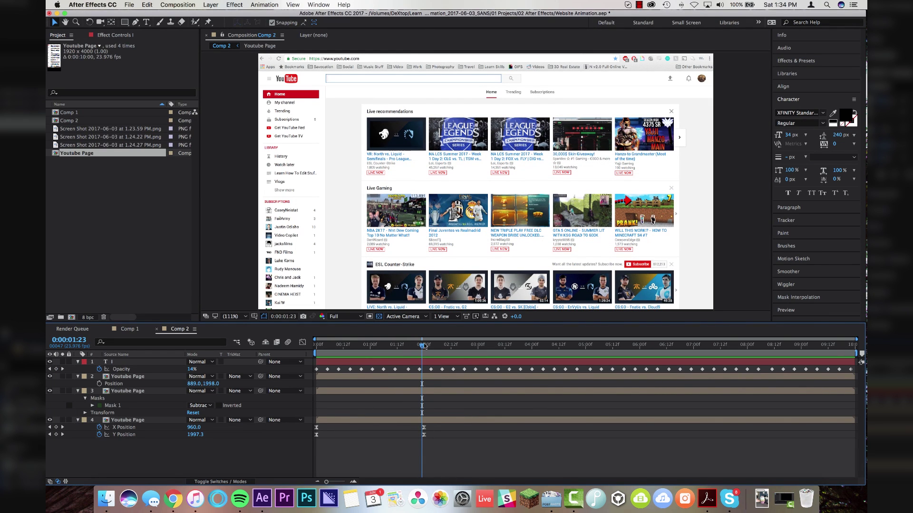
# - At 0:00:02:12, create a text layer reading "Learn How To Edit Stuff" in the search field
pyautogui.moveTo(422, 346); pyautogui.dragTo(451, 349)
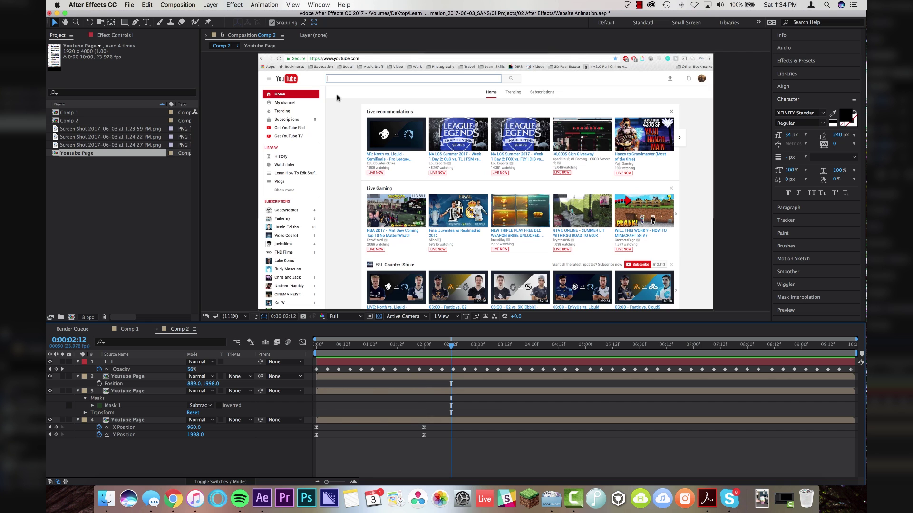
pyautogui.press('.')
pyautogui.scroll(-3, 314, 75)
pyautogui.scroll(5, 344, 157)
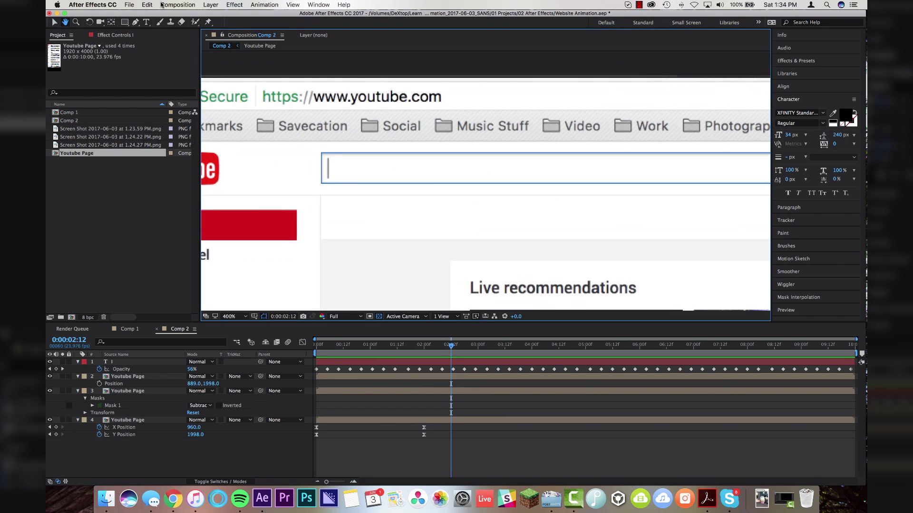
pyautogui.click(146, 22)
pyautogui.click(356, 174)
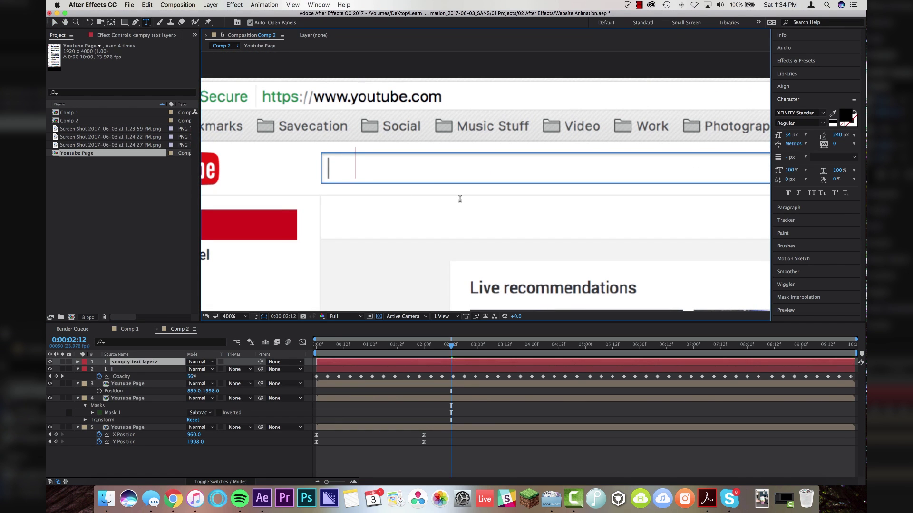
pyautogui.write('Learn How To')
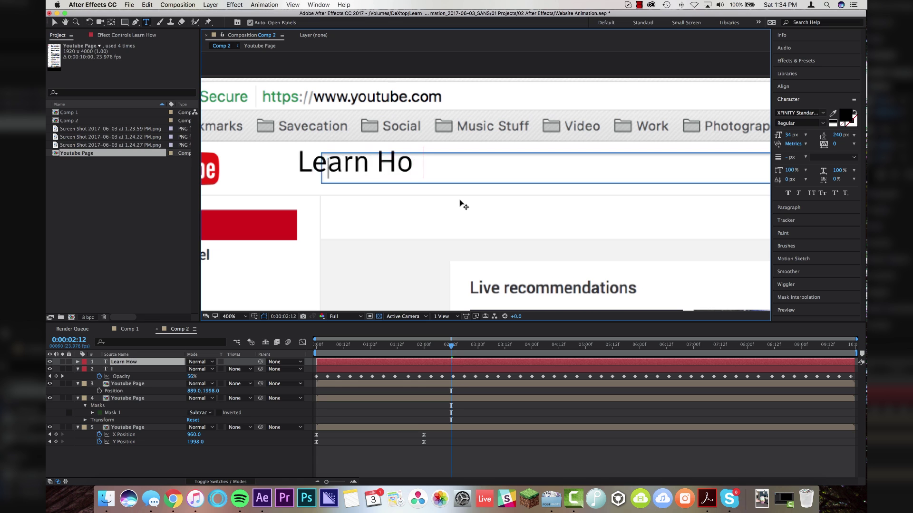
pyautogui.write(' Edit Stuff')
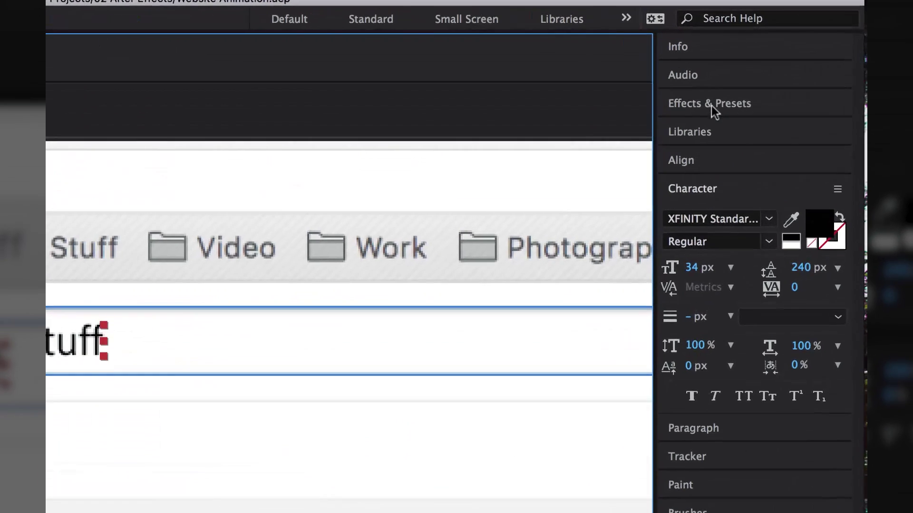
# - Find the Typewriter animation preset by searching for "type" and apply it to the "Learn How To Edit Stuff" layer
pyautogui.click(797, 61)
pyautogui.click(798, 73)
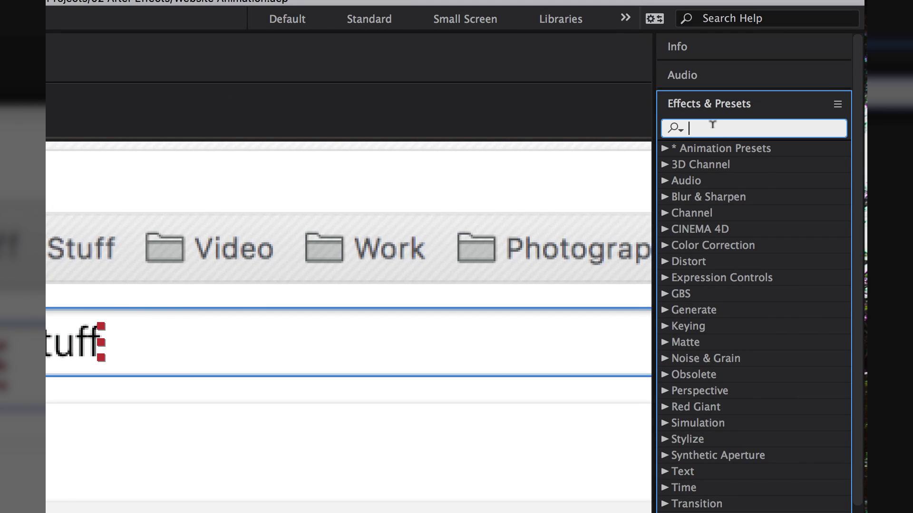
pyautogui.write('type')
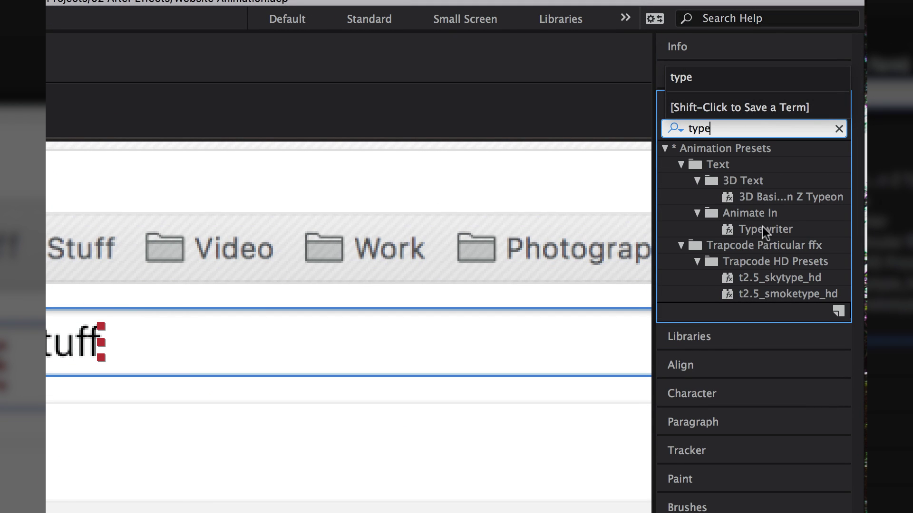
pyautogui.moveTo(763, 228); pyautogui.dragTo(458, 364)
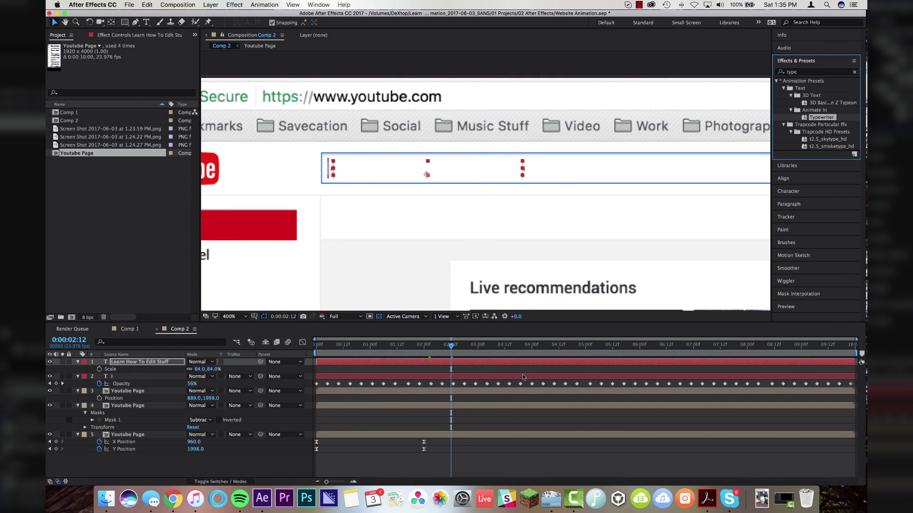
# - Reveal the search text's keyframes, move its last Range Selector Start keyframe to 0:00:04:00, and preview the typing
pyautogui.click(476, 370)
pyautogui.click(463, 364)
pyautogui.press('u')
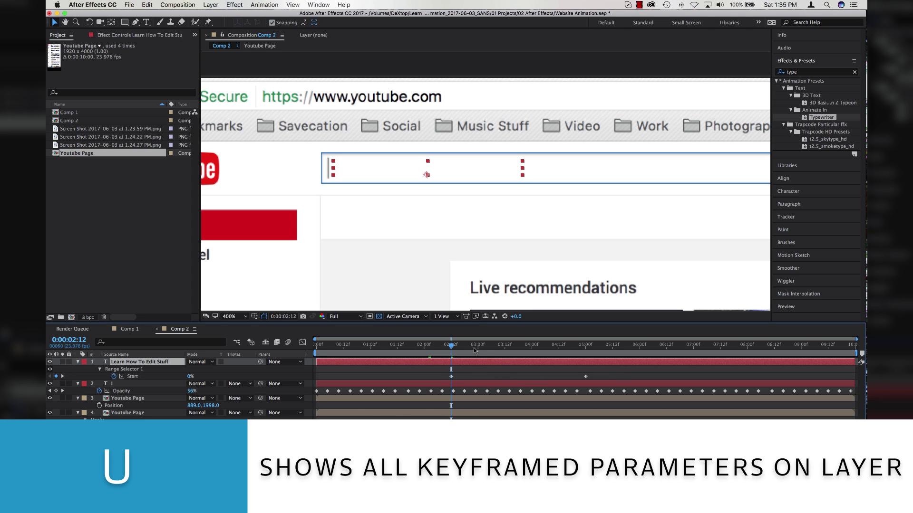
pyautogui.moveTo(458, 347); pyautogui.dragTo(532, 362)
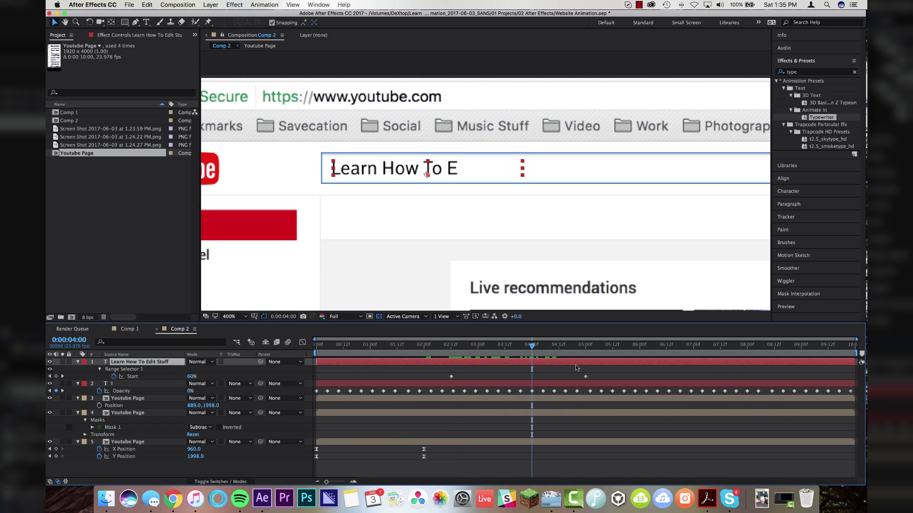
pyautogui.moveTo(586, 377); pyautogui.dragTo(532, 377)
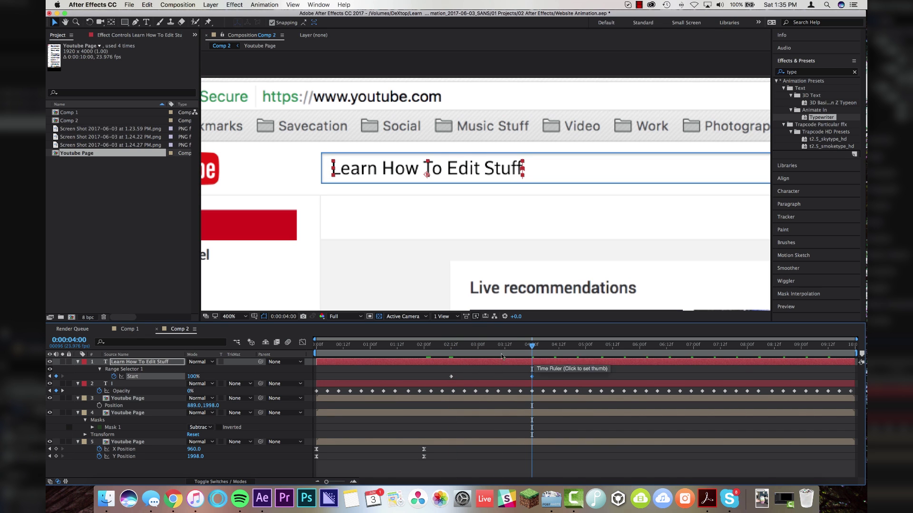
pyautogui.moveTo(458, 346); pyautogui.dragTo(445, 347)
pyautogui.click(436, 347)
pyautogui.press('space')
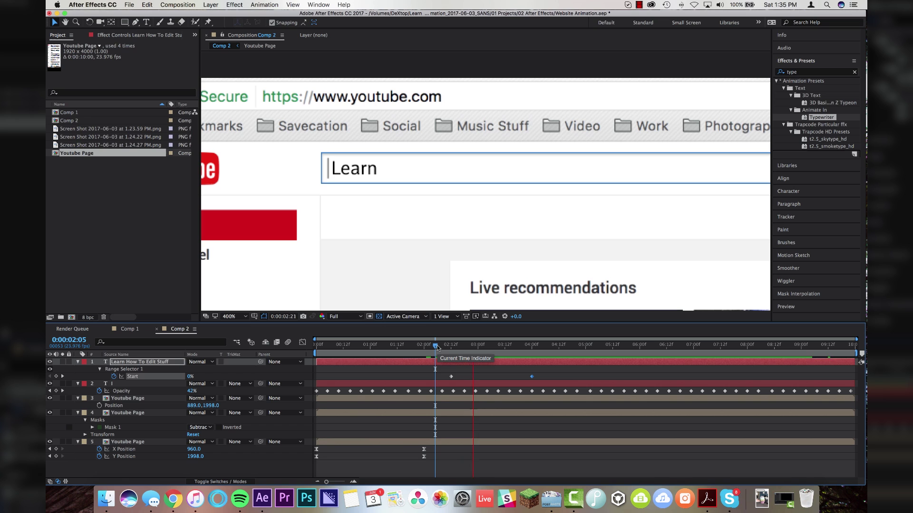
pyautogui.press('space')
# - Keyframe the cursor text's position at 0:00:02:12, and at 0:00:04:00 move it just past "Stuff", to about 539.5, 117.8
pyautogui.moveTo(466, 347); pyautogui.dragTo(451, 347)
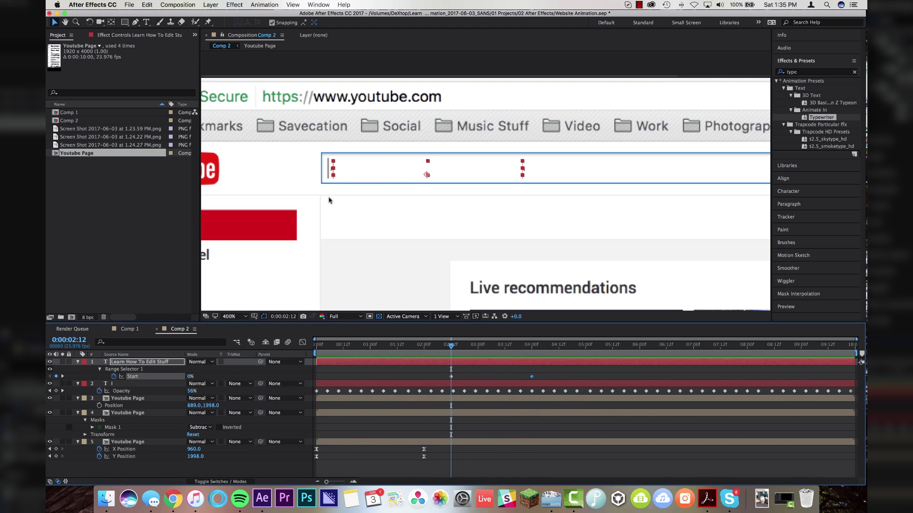
pyautogui.click(462, 384)
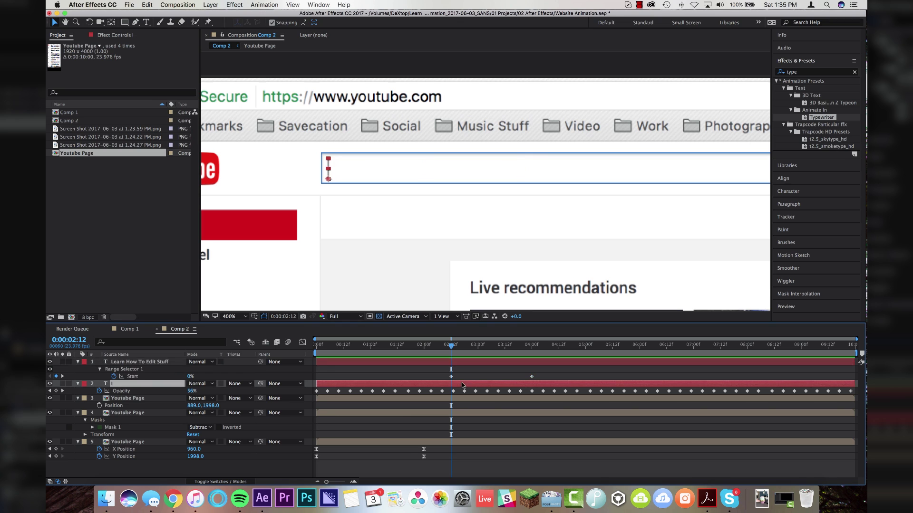
pyautogui.hotkey('alt', 'shift', 'p')
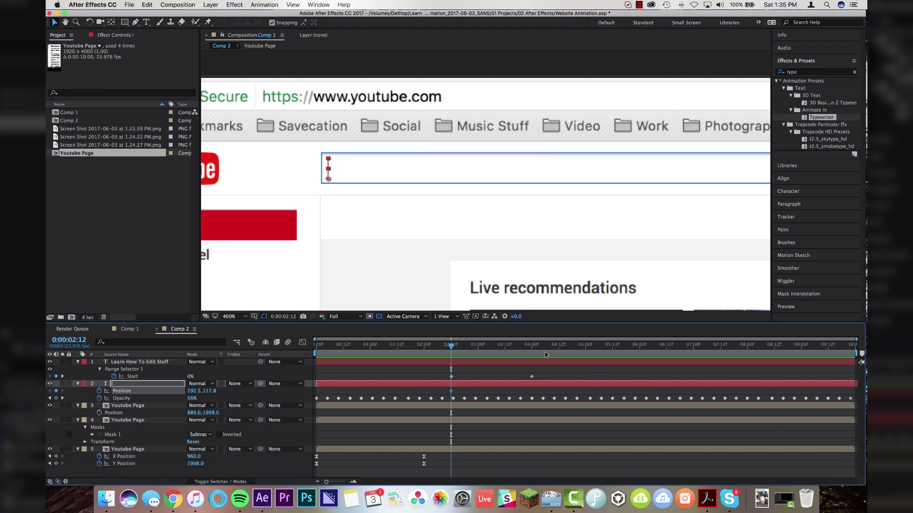
pyautogui.click(531, 346)
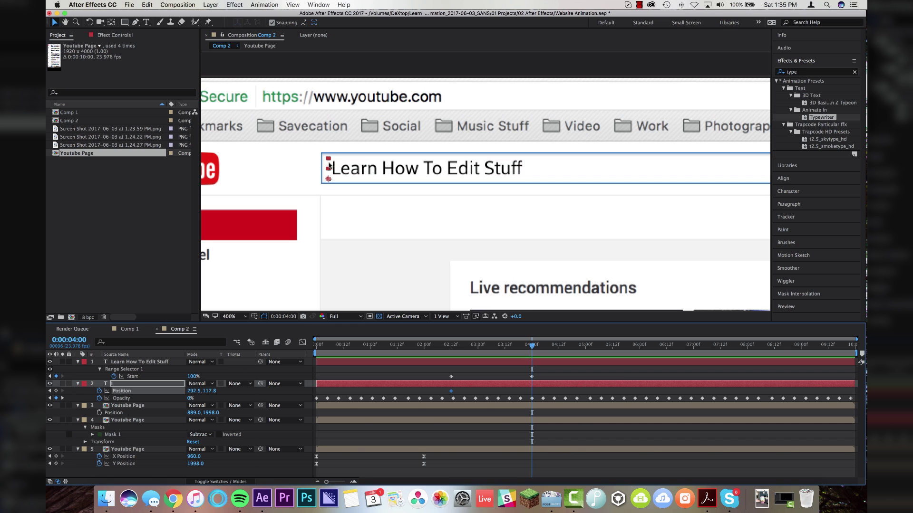
pyautogui.moveTo(331, 164); pyautogui.dragTo(401, 170)
pyautogui.moveTo(462, 169); pyautogui.dragTo(601, 169)
# - Trim the end of the cursor text layer to 0:00:04:05 and scrub back through the typing animation
pyautogui.press('pagedown')
pyautogui.press('pagedown')
pyautogui.press('pagedown')
pyautogui.press('pagedown')
pyautogui.press('pagedown')
pyautogui.click(560, 383)
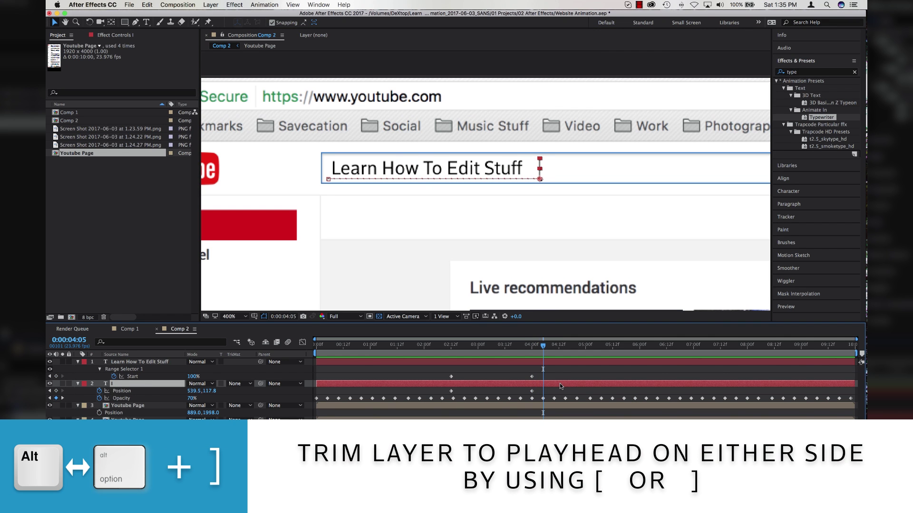
pyautogui.hotkey('alt', ']')
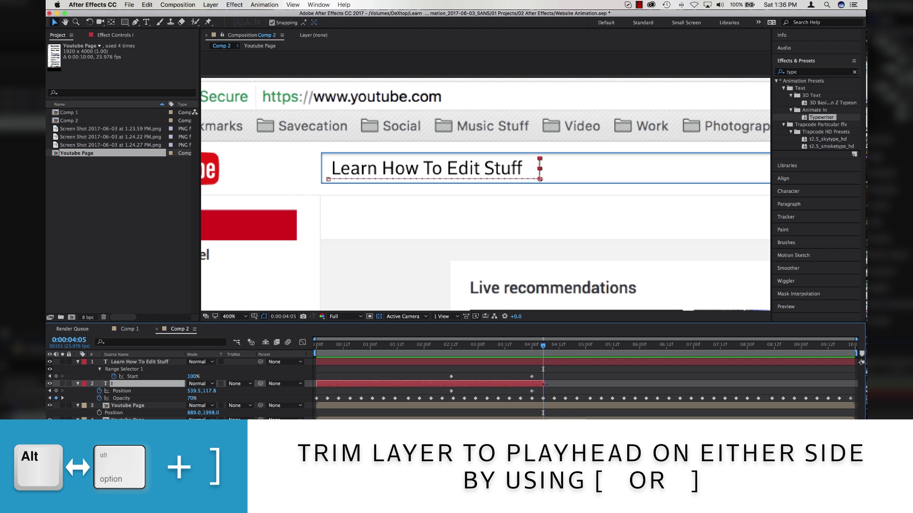
pyautogui.moveTo(543, 345); pyautogui.dragTo(441, 350)
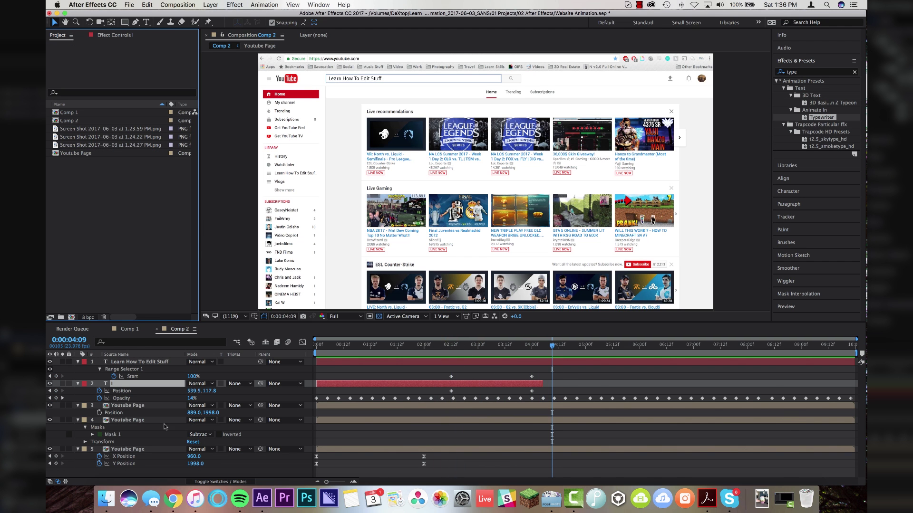
# - Switch to Chrome, search Google Images for "cursor vector", and open the solid dark grey arrow image
pyautogui.click(173, 498)
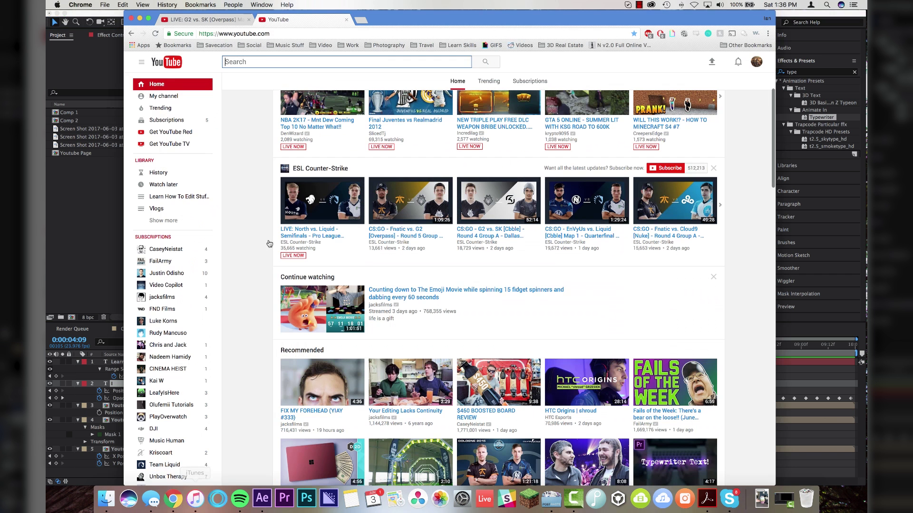
pyautogui.write('curso')
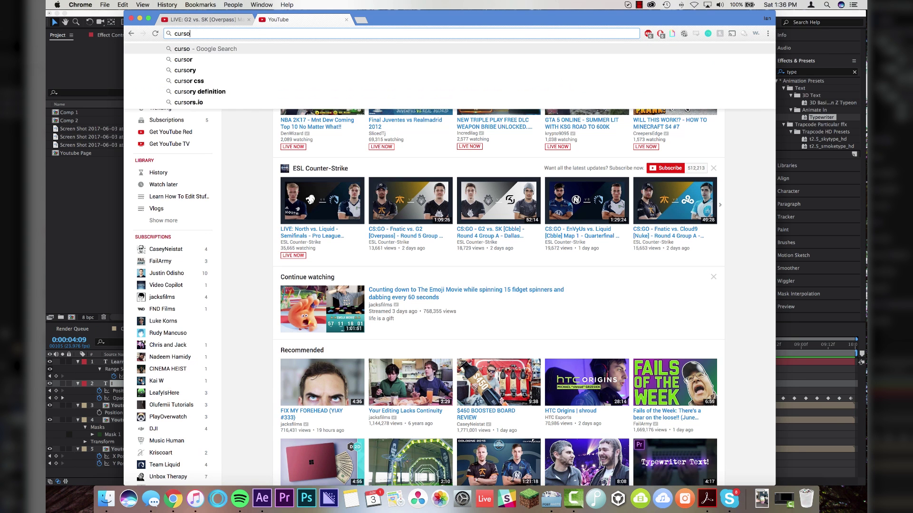
pyautogui.write('r vector')
pyautogui.press('Return')
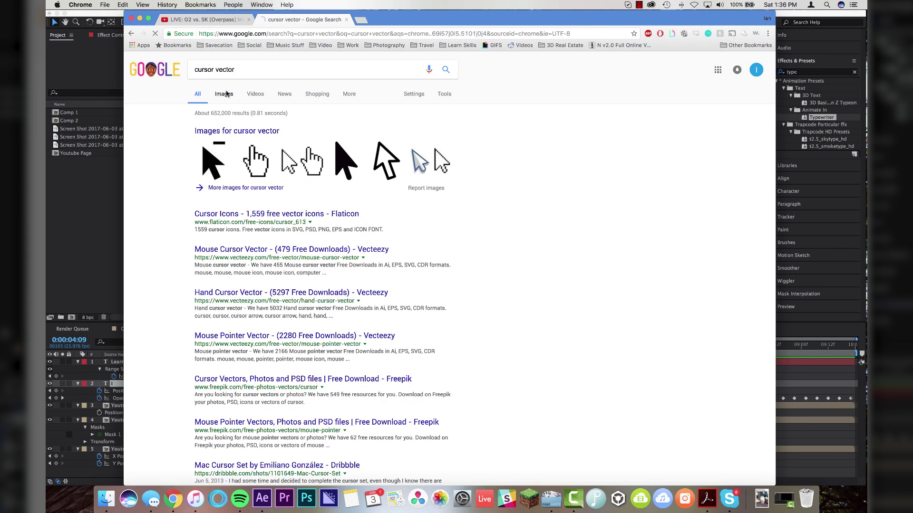
pyautogui.click(222, 93)
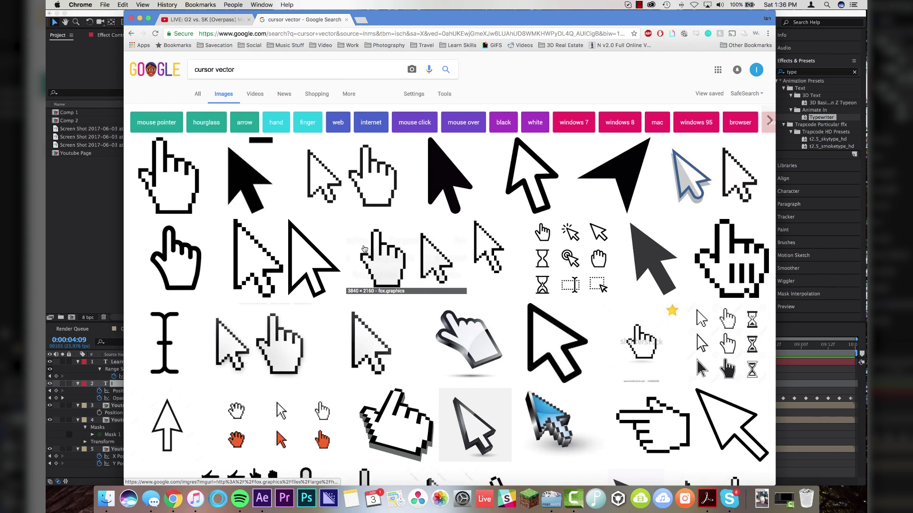
pyautogui.click(650, 259)
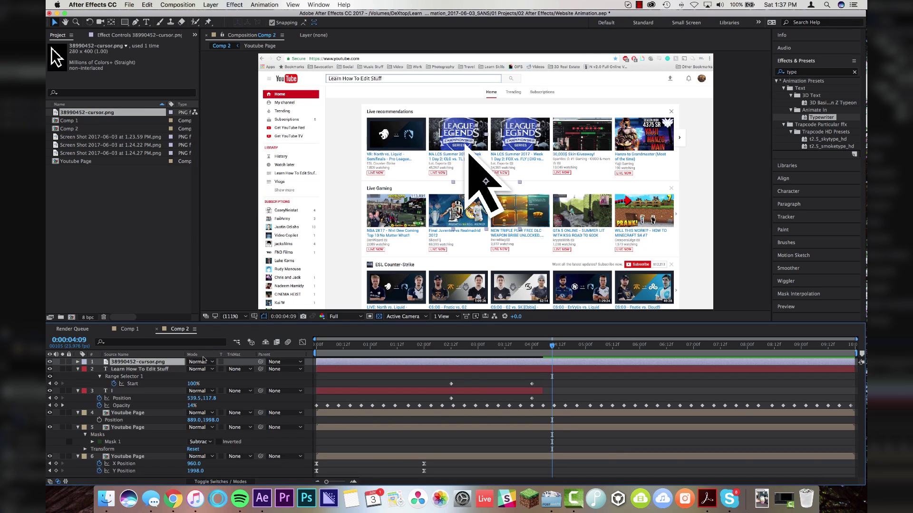
# - Scale the 38990452-cursor.png layer to 8% and return the current time to 0:00:00:00
pyautogui.press('s')
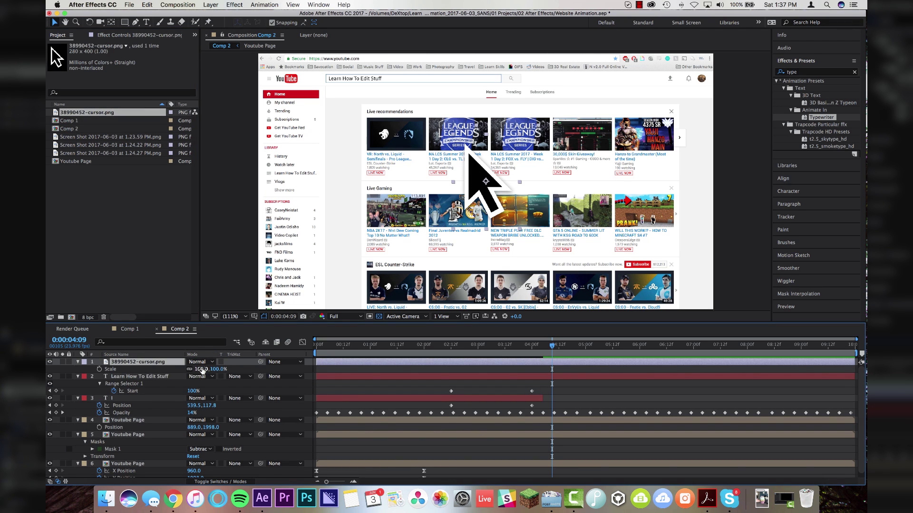
pyautogui.click(200, 369)
pyautogui.write('8')
pyautogui.press('Return')
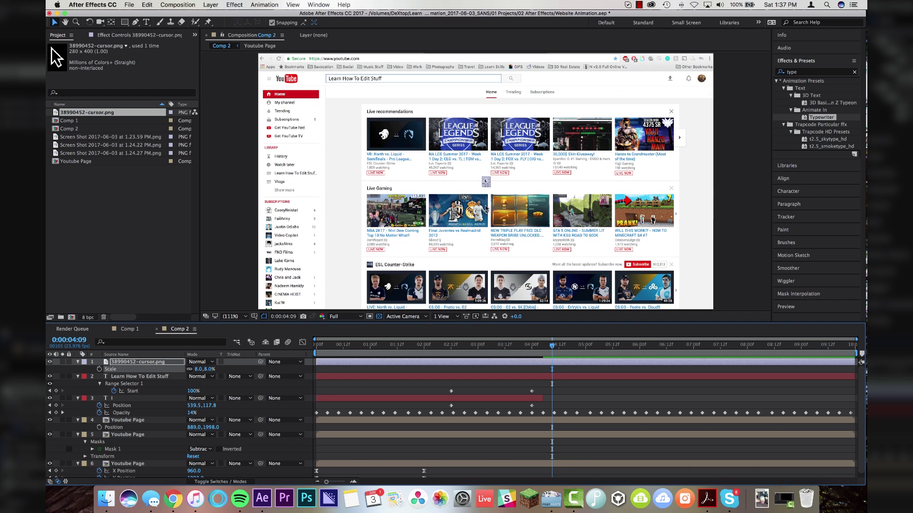
pyautogui.scroll(2, 484, 182)
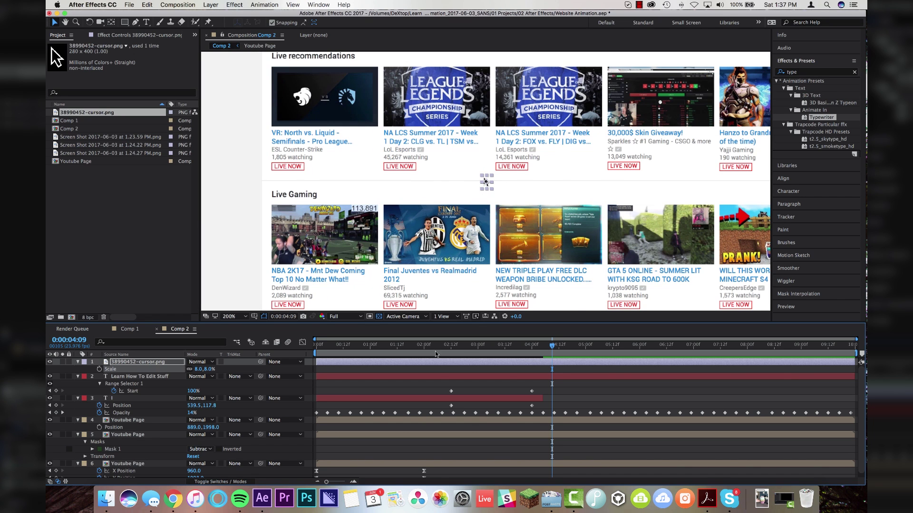
pyautogui.moveTo(362, 351); pyautogui.dragTo(315, 351)
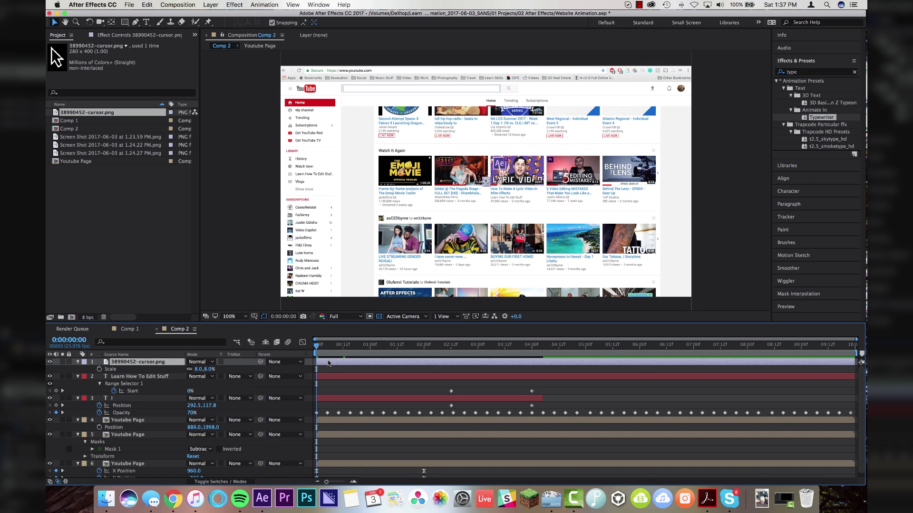
# - Keyframe the mouse pointer's position so it rises from the page centre to beside Home, at about 960, 170, and preview the move
pyautogui.scroll(-2, 328, 363)
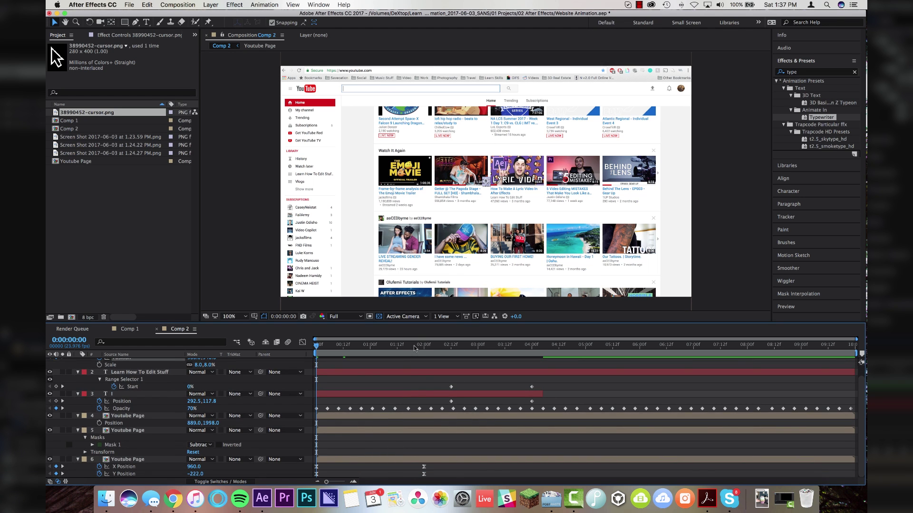
pyautogui.moveTo(413, 348); pyautogui.dragTo(424, 348)
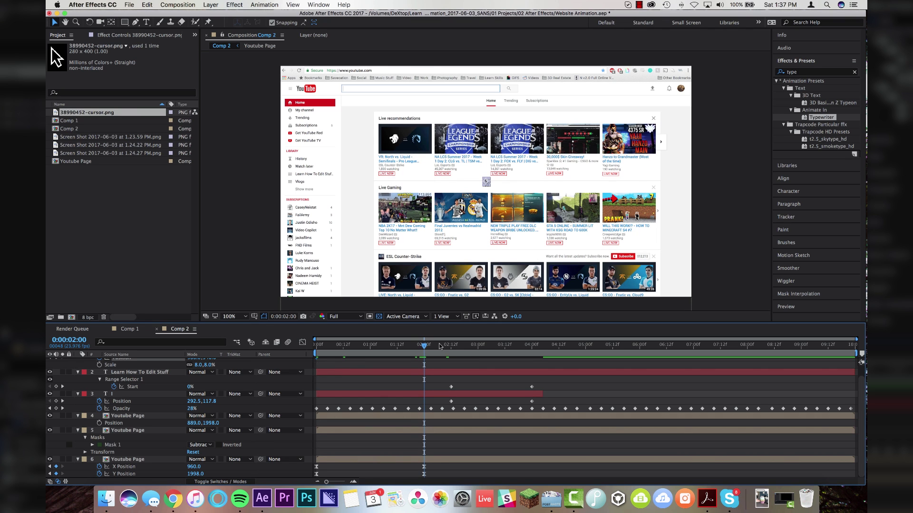
pyautogui.moveTo(489, 183); pyautogui.dragTo(491, 102)
pyautogui.scroll(2, 492, 103)
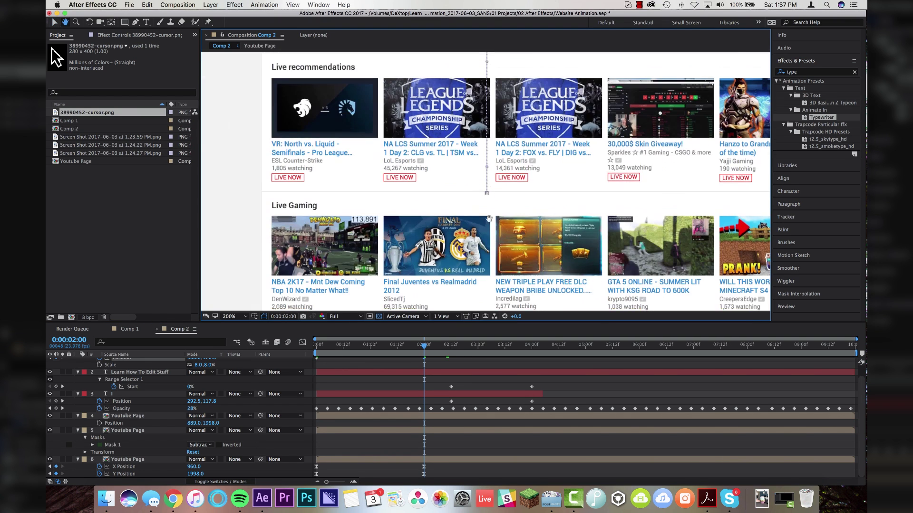
pyautogui.click(498, 183)
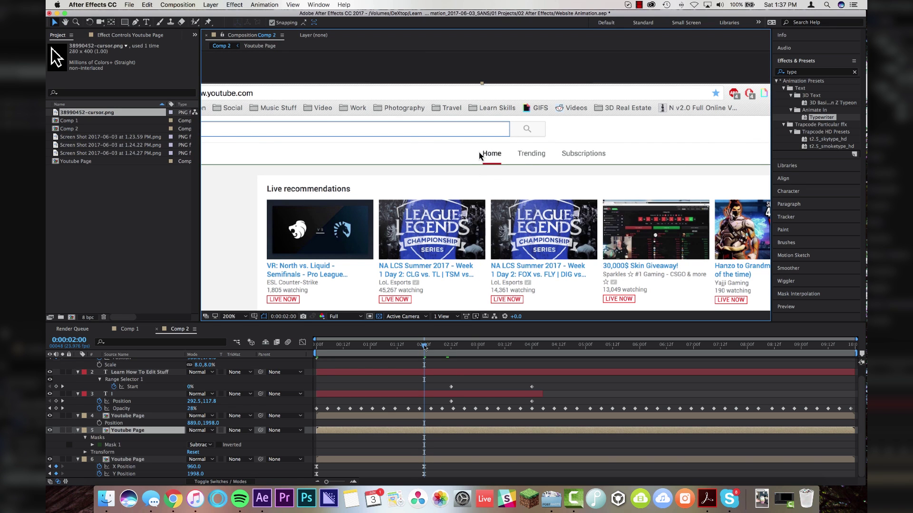
pyautogui.moveTo(415, 345); pyautogui.dragTo(278, 346)
pyautogui.press('space')
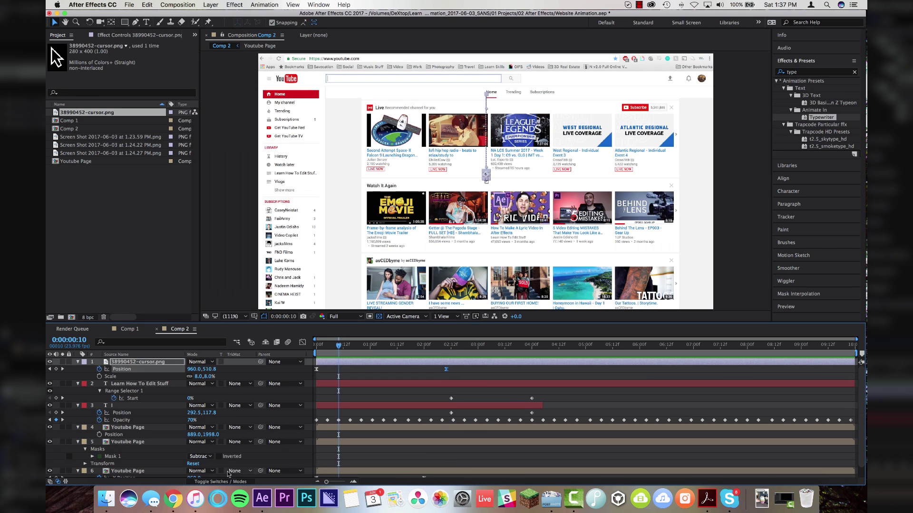
# - Turn on motion blur for the pointer layer, the scrolling Youtube Page layer and the composition, and preview the scroll
pyautogui.click(220, 481)
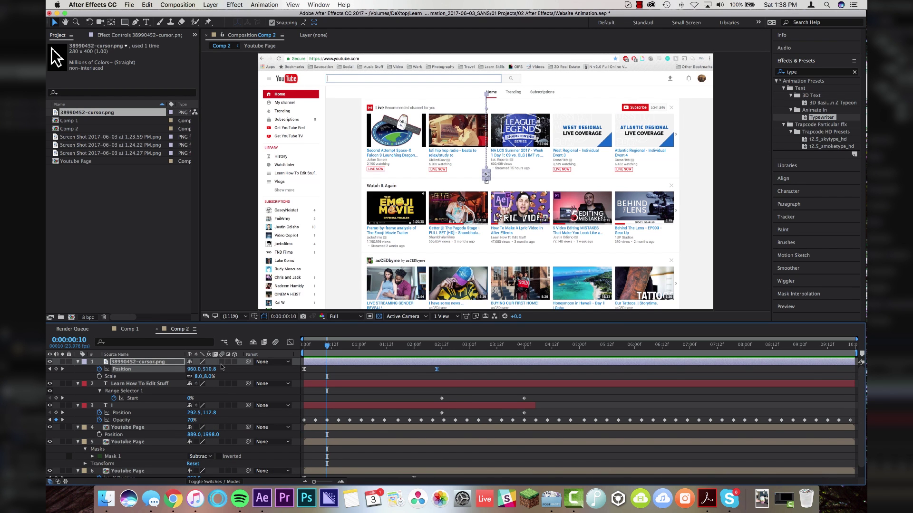
pyautogui.scroll(-1, 150, 462)
pyautogui.click(141, 460)
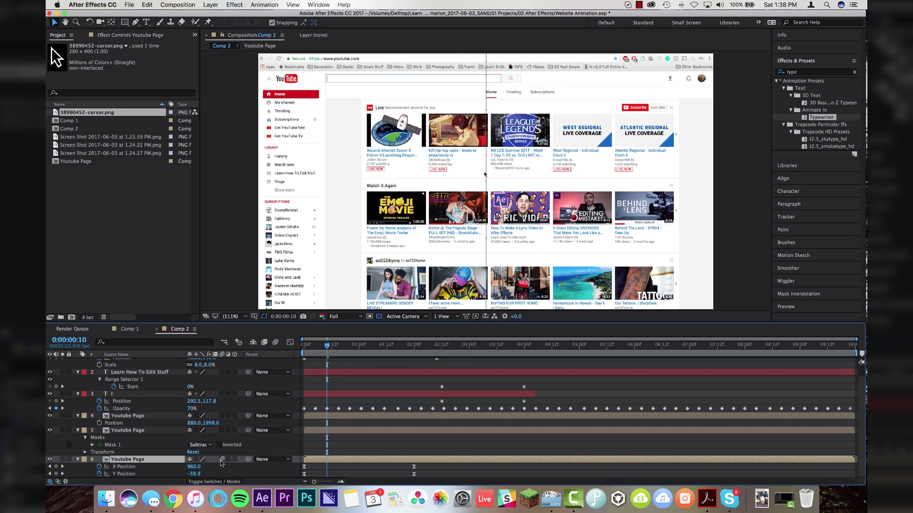
pyautogui.press('space')
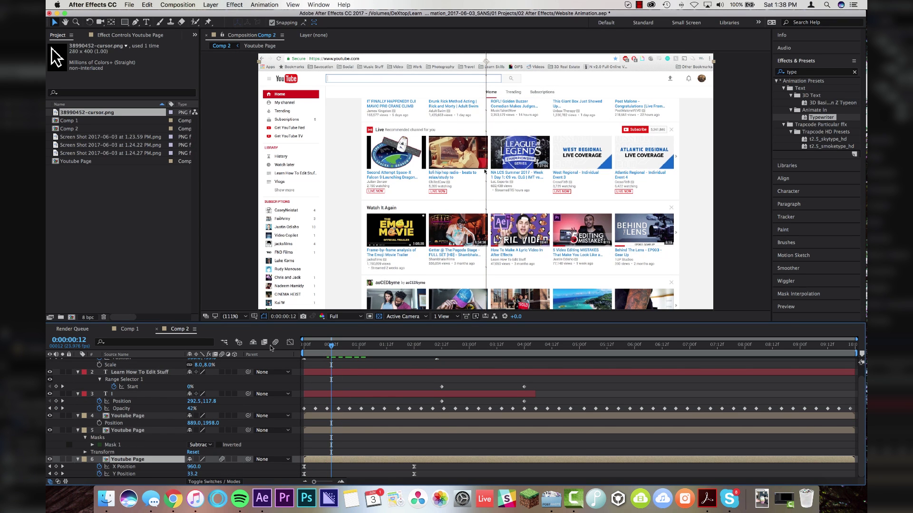
pyautogui.moveTo(331, 347)
pyautogui.mouseDown()
pyautogui.moveTo(354, 347)
pyautogui.moveTo(331, 348)
pyautogui.mouseUp()
pyautogui.press('space')
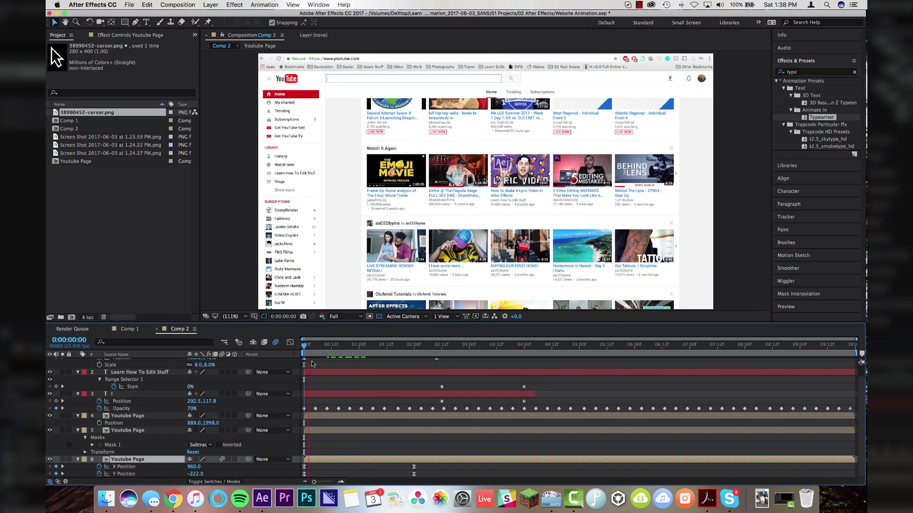
pyautogui.moveTo(359, 348); pyautogui.dragTo(402, 348)
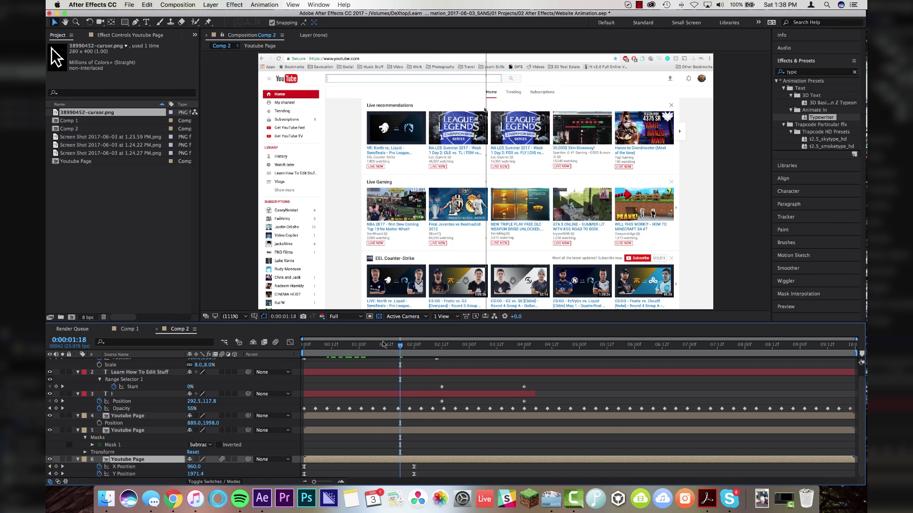
pyautogui.click(414, 346)
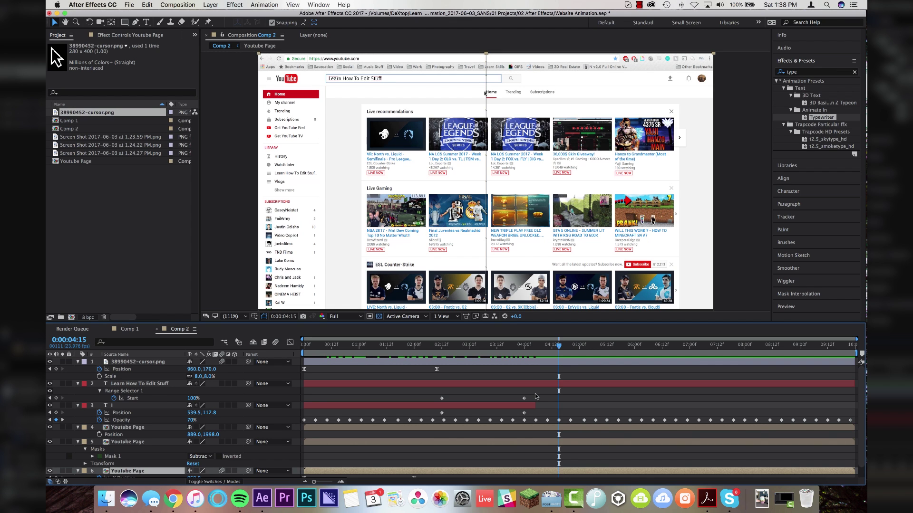
# - Pre-compose all six layers of Comp 2 into a composition named Youtube Animation
pyautogui.click(146, 362)
pyautogui.scroll(-1, 147, 401)
pyautogui.scroll(1, 160, 377)
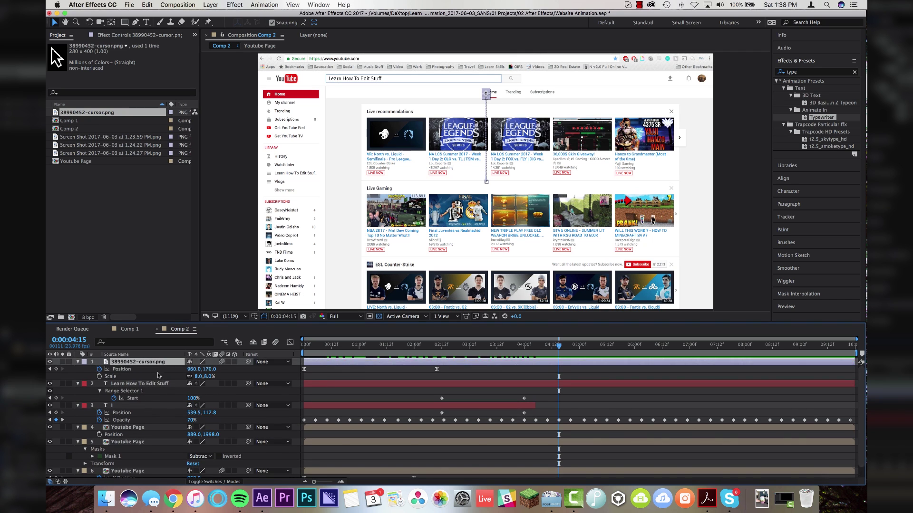
pyautogui.scroll(-1, 151, 423)
pyautogui.keyDown('shift'); pyautogui.click(154, 462); pyautogui.keyUp('shift')
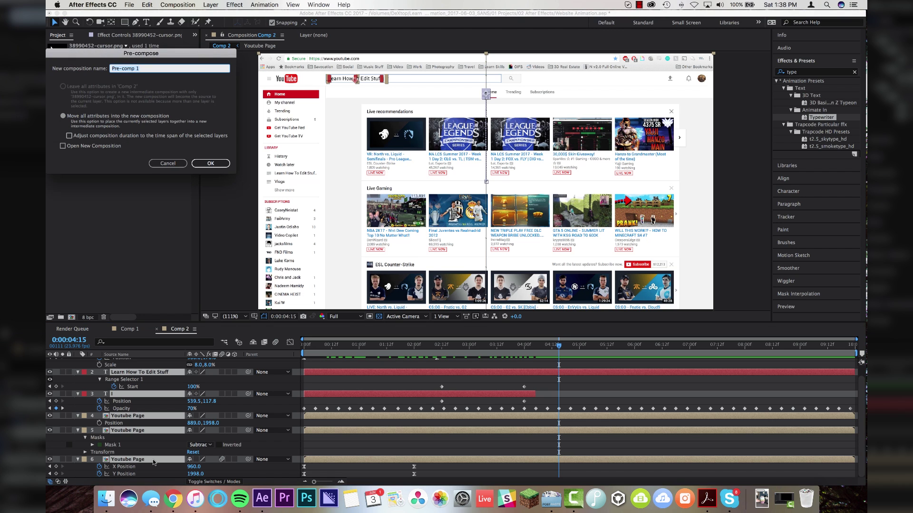
pyautogui.write('Youtube Animation')
pyautogui.press('Return')
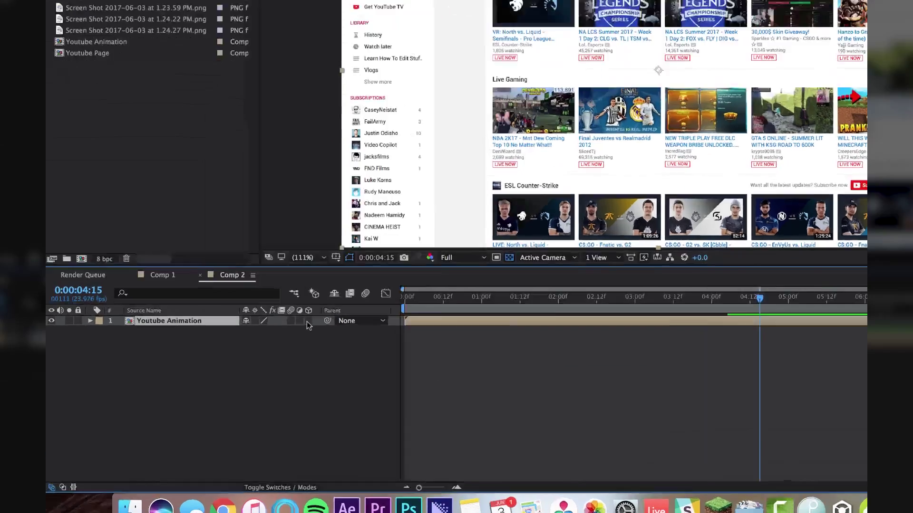
# - Make the Youtube Animation layer 3D and keyframe its position, scale, orientation and rotations at 0:00:02:14 and 0:00:02:02
pyautogui.click(234, 362)
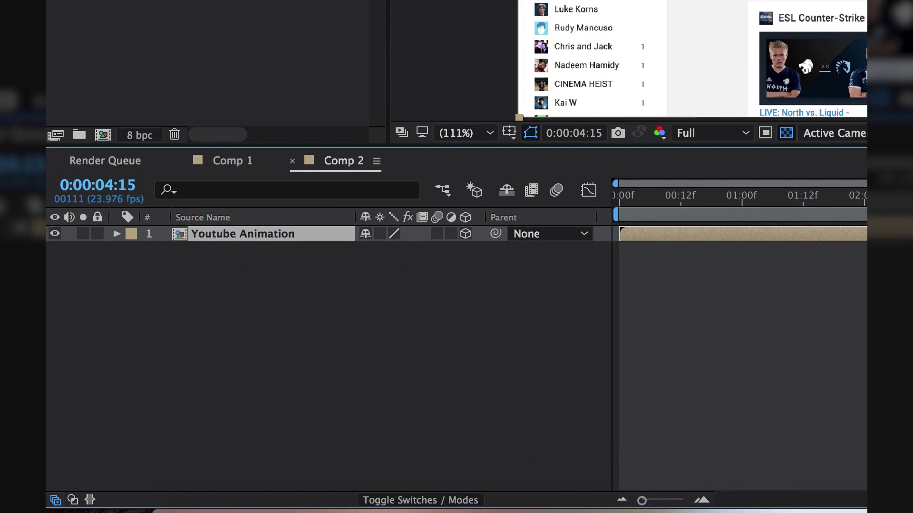
pyautogui.moveTo(835, 200); pyautogui.dragTo(758, 202)
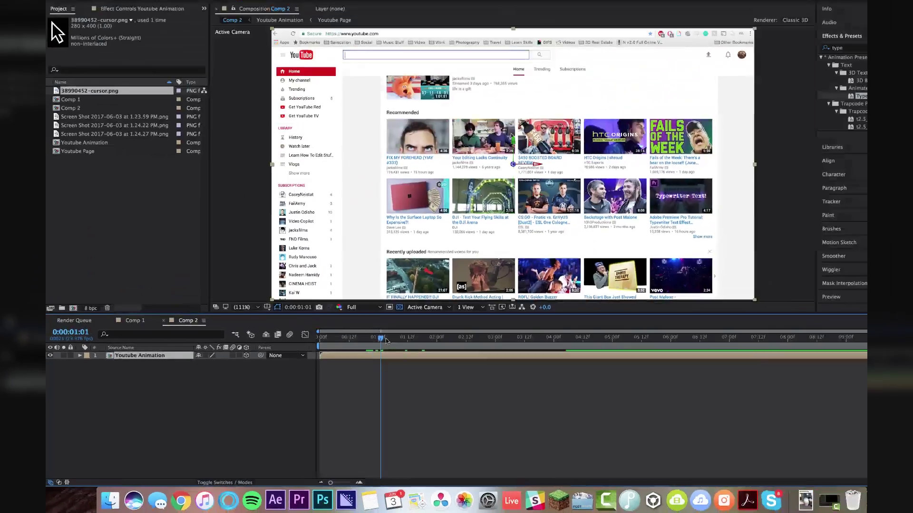
pyautogui.moveTo(386, 341); pyautogui.dragTo(447, 351)
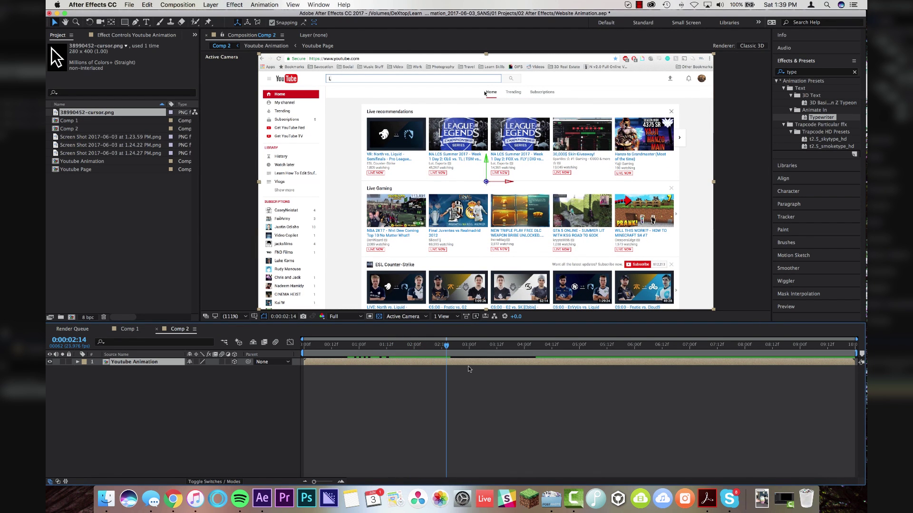
pyautogui.hotkey('alt', 'shift', 'p')
pyautogui.hotkey('alt', 'shift', 's')
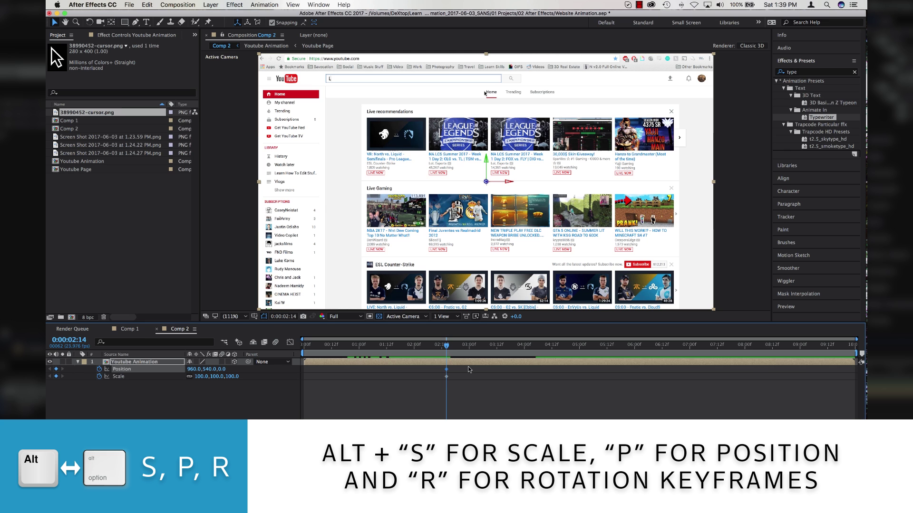
pyautogui.hotkey('alt', 'shift', 'r')
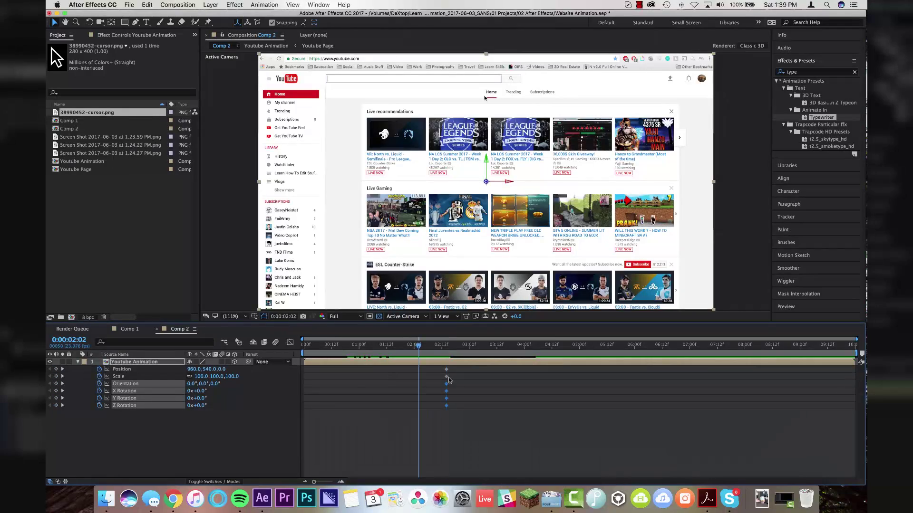
pyautogui.moveTo(57, 370); pyautogui.dragTo(56, 412)
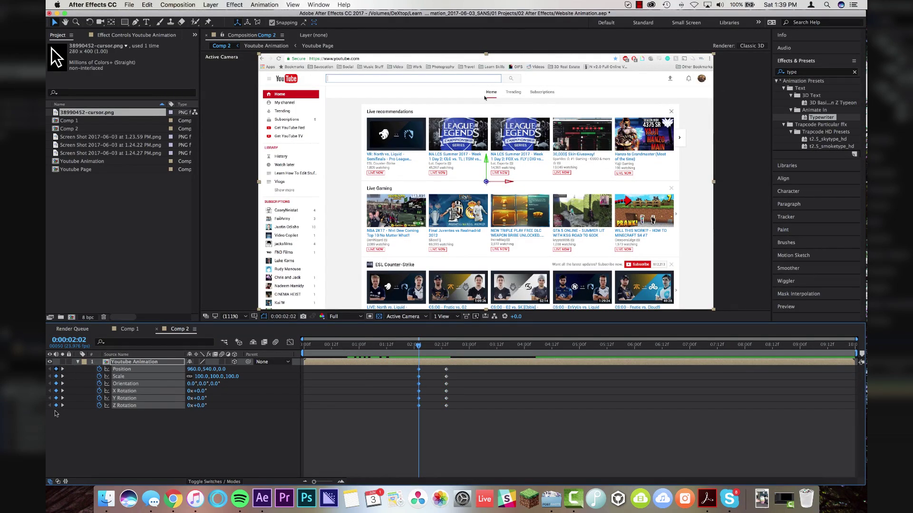
# - At 0:00:02:13, scale the Youtube Animation layer to 200% and move it to about 1819.7, 1081.8 to frame the search field
pyautogui.moveTo(440, 346); pyautogui.dragTo(444, 346)
pyautogui.moveTo(202, 378); pyautogui.dragTo(249, 378)
pyautogui.moveTo(299, 172); pyautogui.dragTo(501, 299)
pyautogui.moveTo(505, 224); pyautogui.dragTo(505, 225)
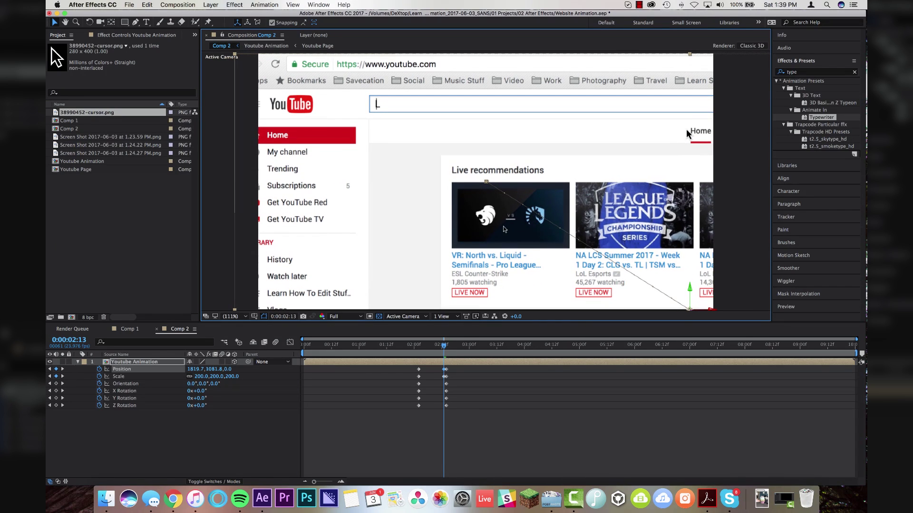
# - Set the layer's Y Rotation to -35° and Z Rotation to -5°, and reposition it to about 1807.5, 1077.9
pyautogui.moveTo(199, 399); pyautogui.dragTo(182, 398)
pyautogui.moveTo(347, 134); pyautogui.dragTo(345, 161)
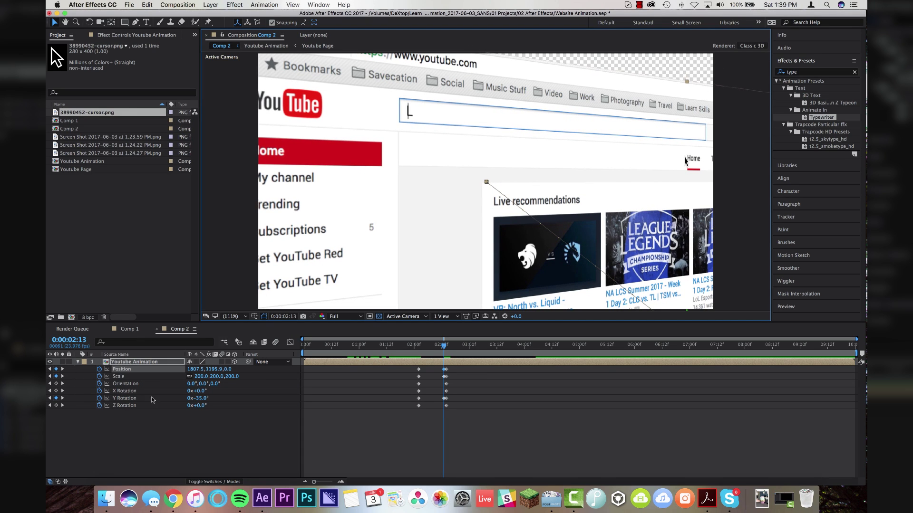
pyautogui.click(199, 407)
pyautogui.write('-5')
pyautogui.press('Return')
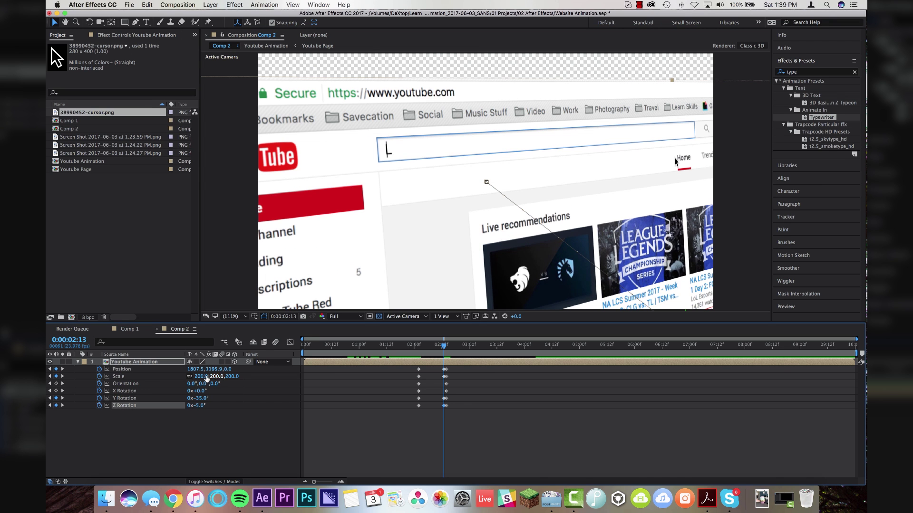
pyautogui.moveTo(211, 369); pyautogui.dragTo(153, 377)
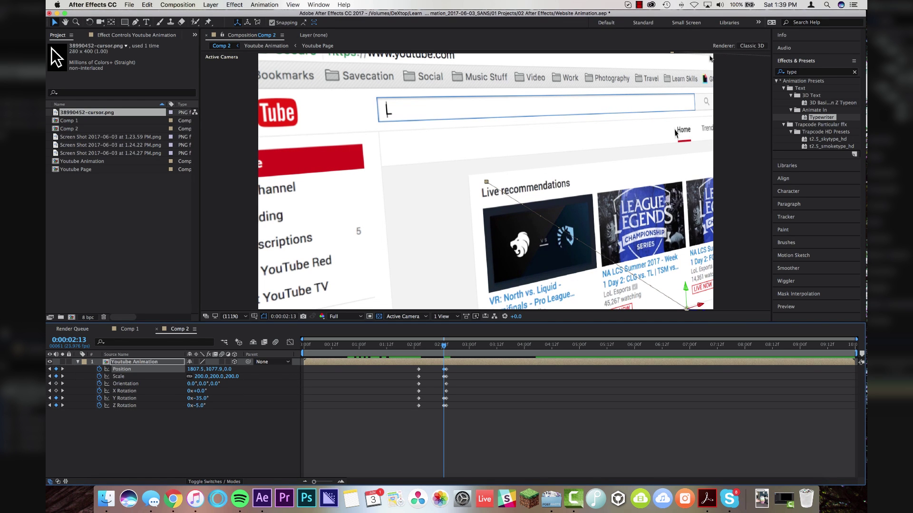
# - Clear the duplicate keyframes at 0:00:02:14 and play back the camera-style zoom into the search field
pyautogui.click(402, 345)
pyautogui.press('space')
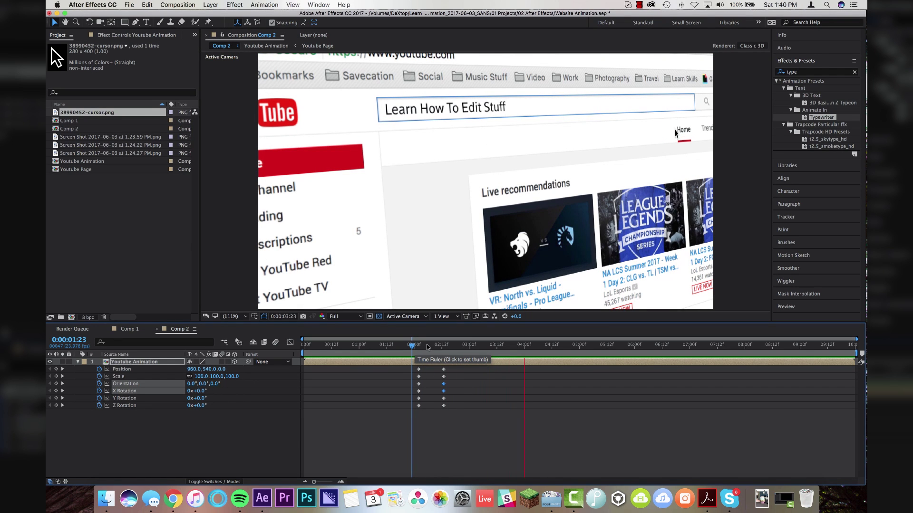
pyautogui.press('space')
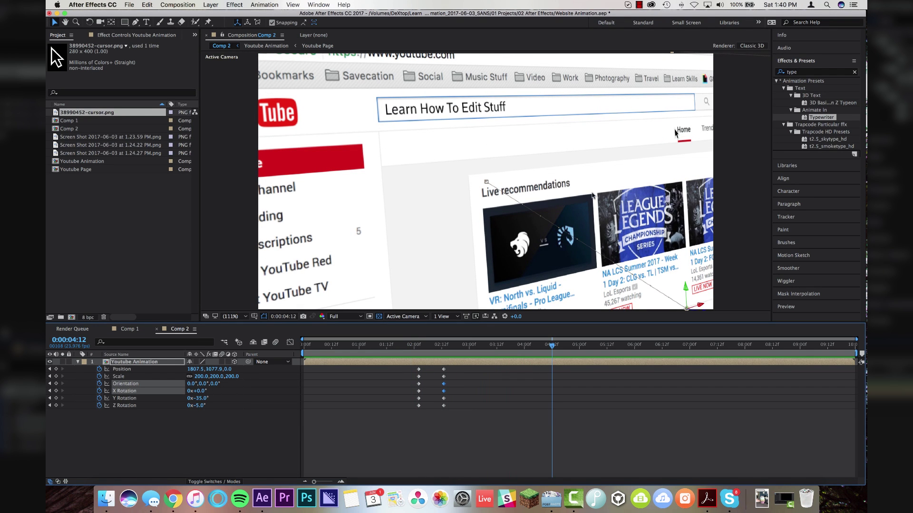
# - At 0:00:04:12, shift the Youtube Animation layer to about 1708.6, 1077.9, scale it to 206%, and preview the slow drift
pyautogui.moveTo(592, 195); pyautogui.dragTo(568, 195)
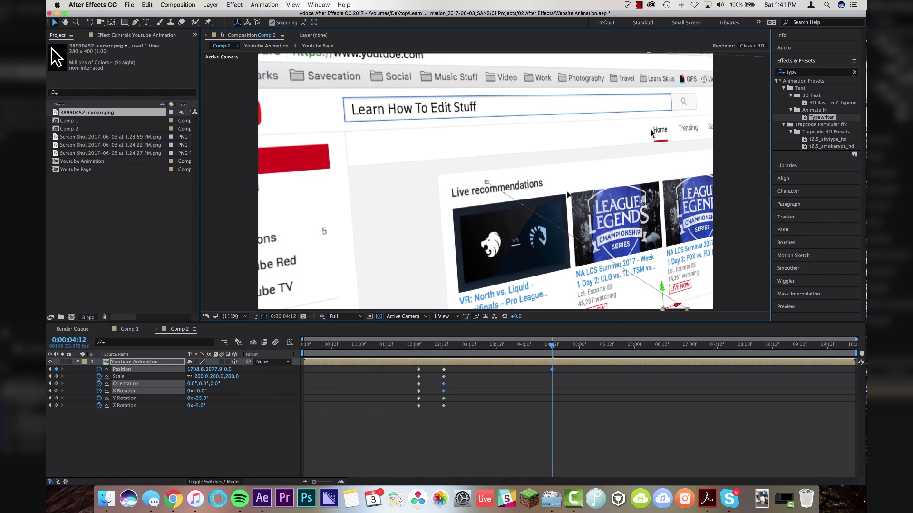
pyautogui.moveTo(198, 376); pyautogui.dragTo(203, 377)
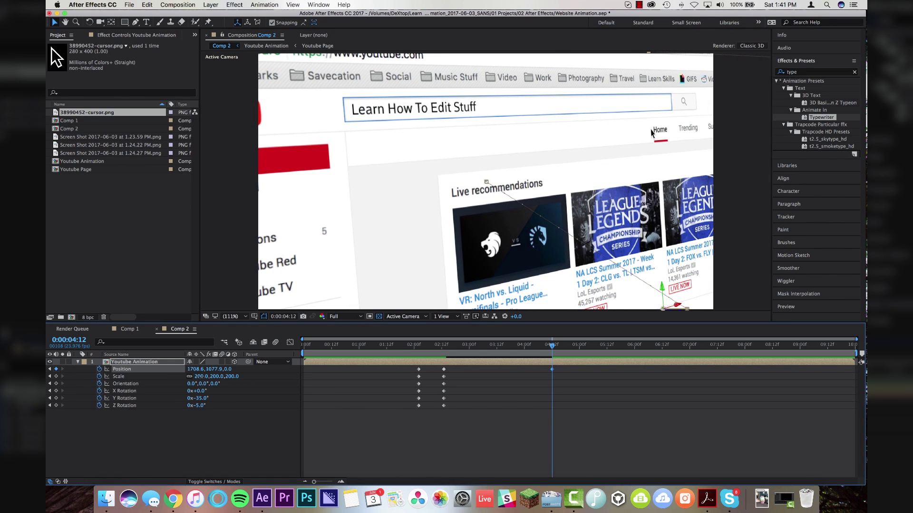
pyautogui.moveTo(465, 347); pyautogui.dragTo(414, 348)
pyautogui.press('space')
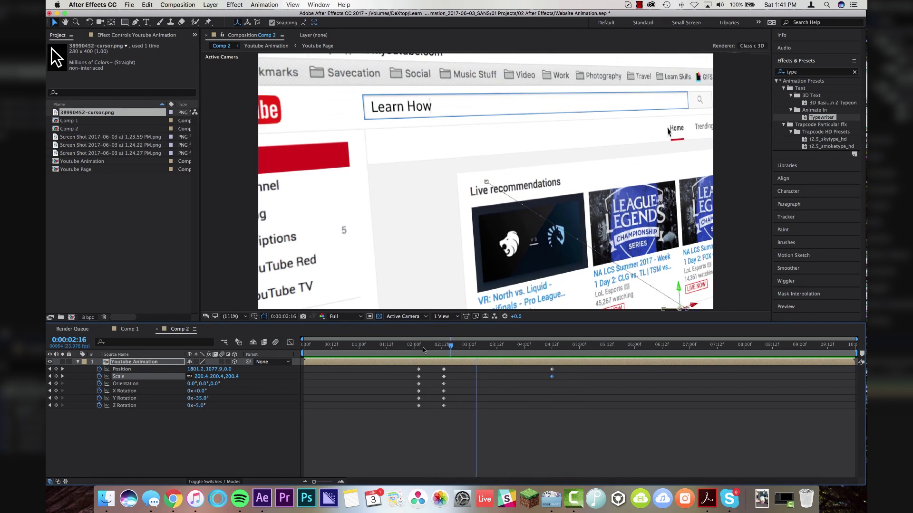
# - Open the Youtube Animation pre-comp at 0:00:04:12 and add a position keyframe to the 38990452-cursor.png layer
pyautogui.click(552, 348)
pyautogui.click(552, 348)
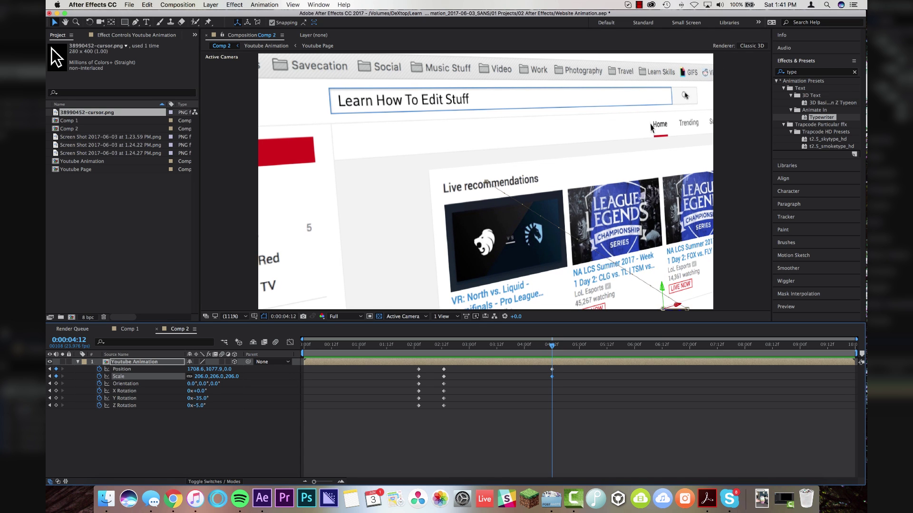
pyautogui.doubleClick(570, 364)
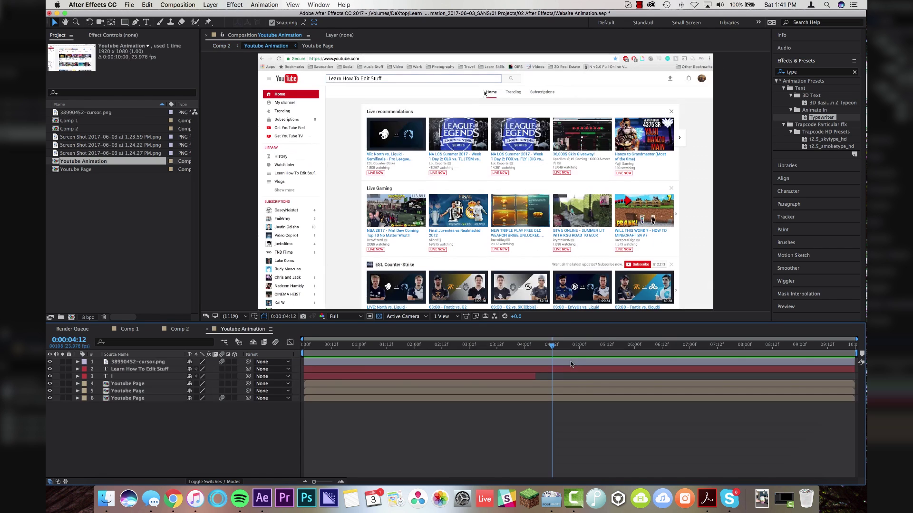
pyautogui.click(558, 364)
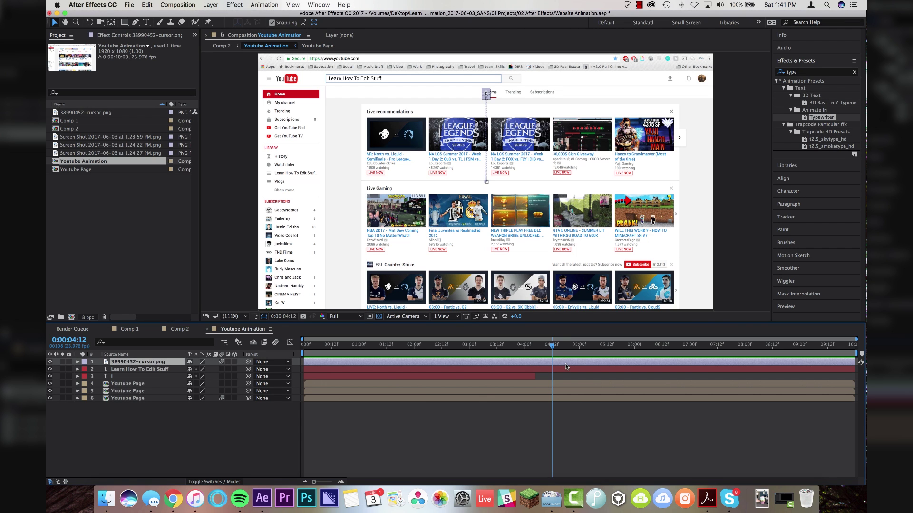
pyautogui.press('p')
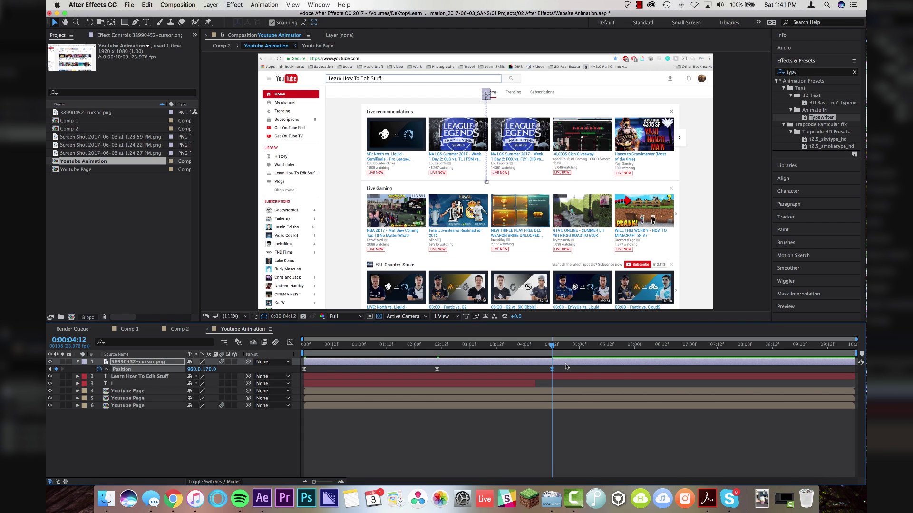
# - At 0:00:04:20, move the pointer onto the search icon, at about 1067.5, 105.5, and add a scale keyframe
pyautogui.press('space')
pyautogui.scroll(2, 482, 99)
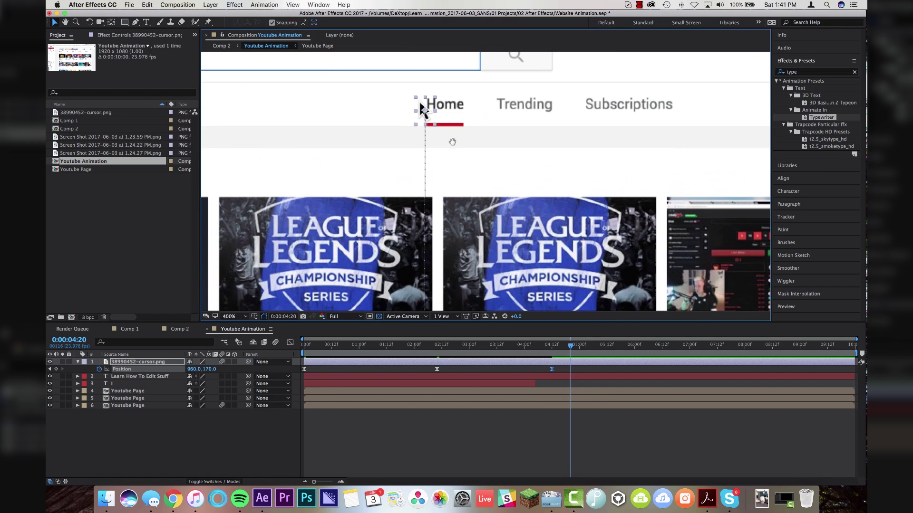
pyautogui.moveTo(452, 140); pyautogui.dragTo(488, 225)
pyautogui.moveTo(459, 195); pyautogui.dragTo(551, 141)
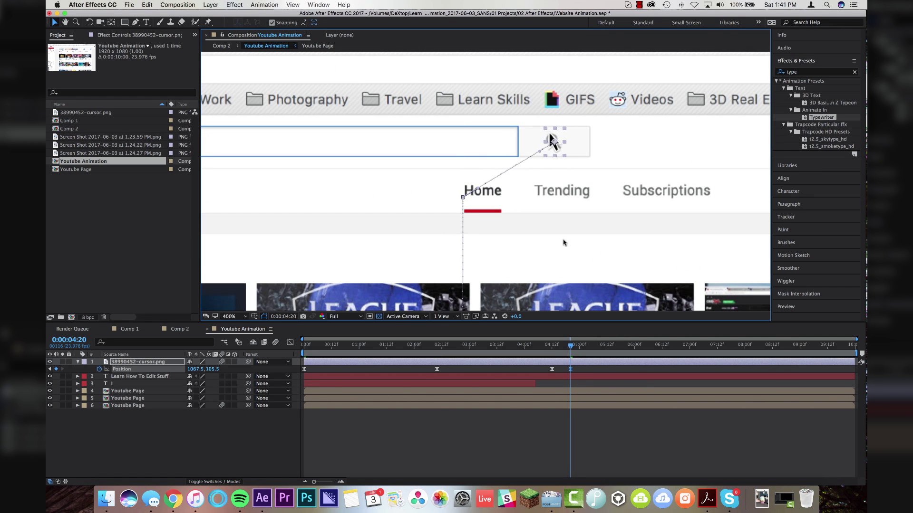
pyautogui.hotkey('alt', 'shift', 's')
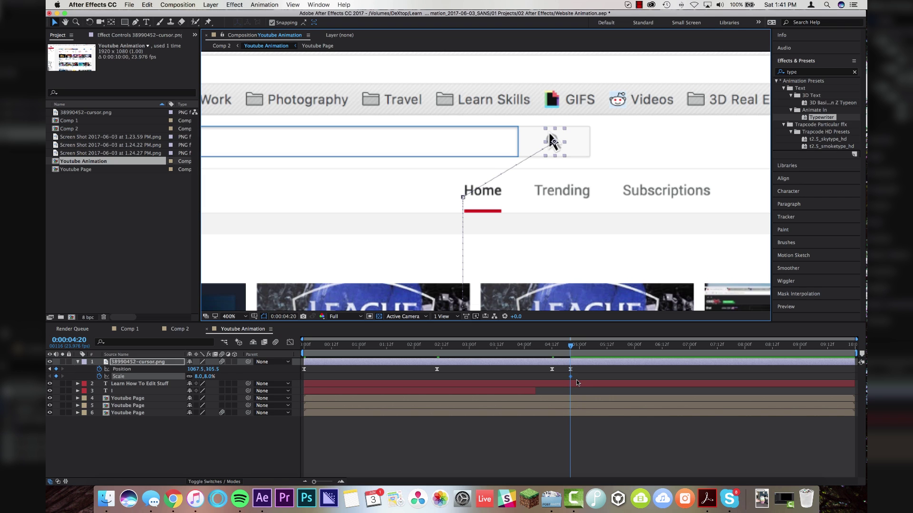
# - Add a scale keyframe to the pointer at 0:00:05:00 and reduce its scale at 0:00:04:22 to imitate a click
pyautogui.press('pagedown')
pyautogui.press('pagedown')
pyautogui.press('pagedown')
pyautogui.press('pagedown')
pyautogui.hotkey('alt', 'shift', 's')
pyautogui.moveTo(580, 345); pyautogui.dragTo(575, 347)
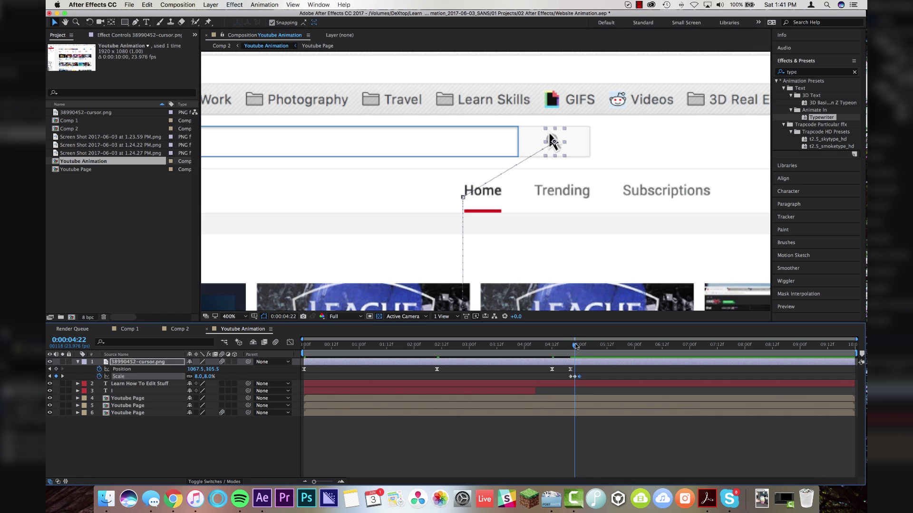
pyautogui.click(198, 376)
pyautogui.press('Return')
# - Play back the pointer's move and click on the search icon from about 0:00:04:17
pyautogui.moveTo(568, 345); pyautogui.dragTo(563, 345)
pyautogui.press('space')
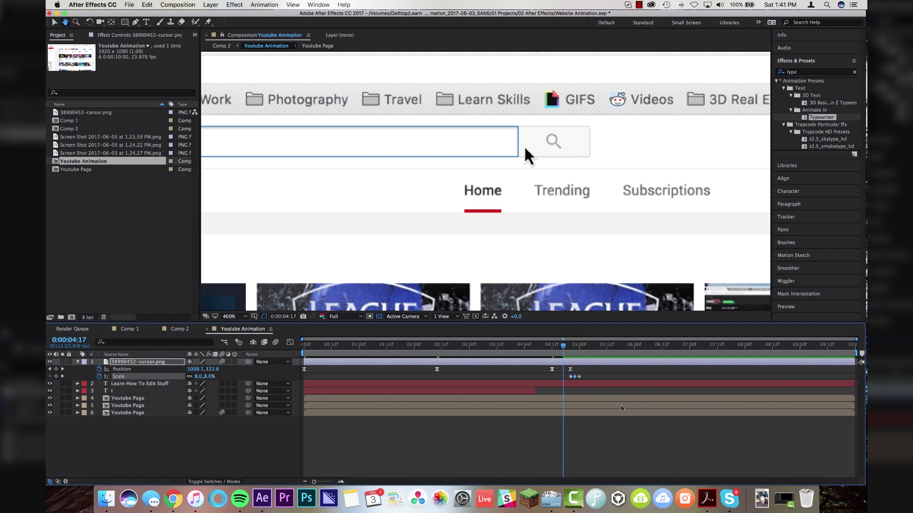
pyautogui.press('space')
pyautogui.click(566, 347)
pyautogui.press('space')
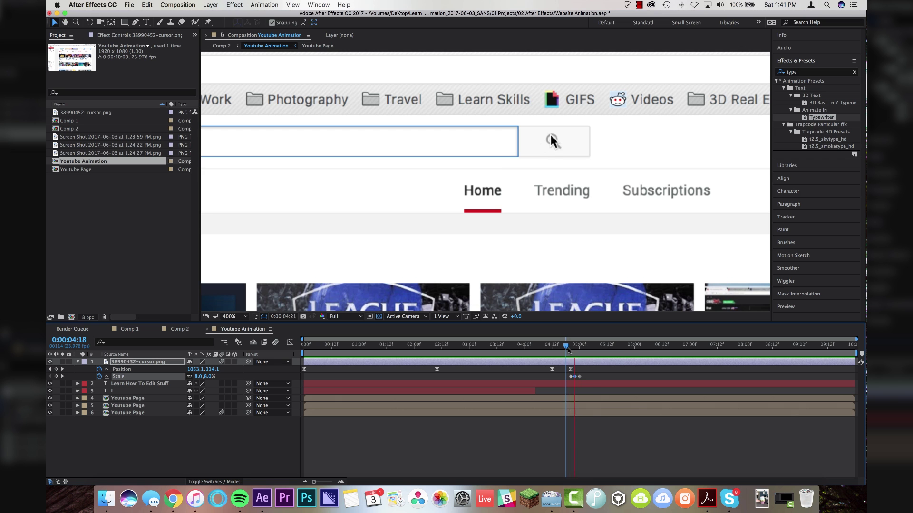
pyautogui.press('space')
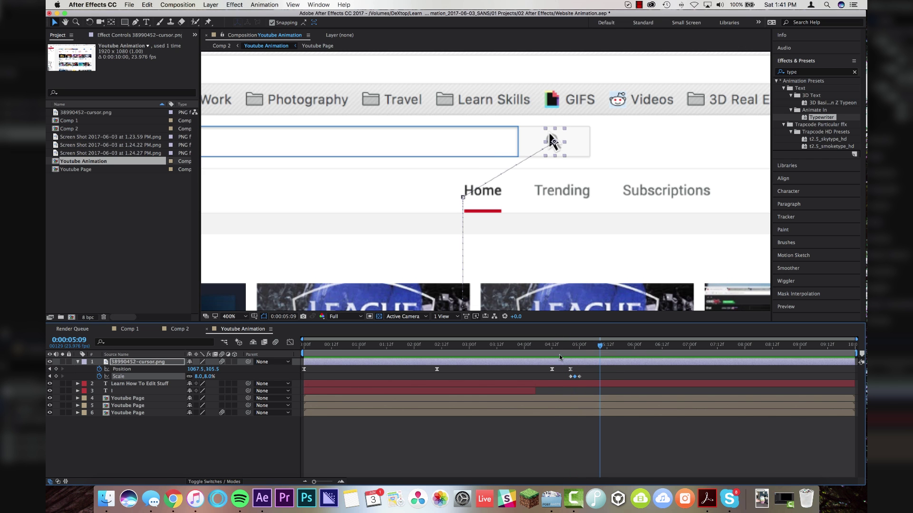
# - Preview Comp 2 and move the Youtube Animation layer's last position and scale keyframes to about 0:00:05:12
pyautogui.click(180, 329)
pyautogui.press('space')
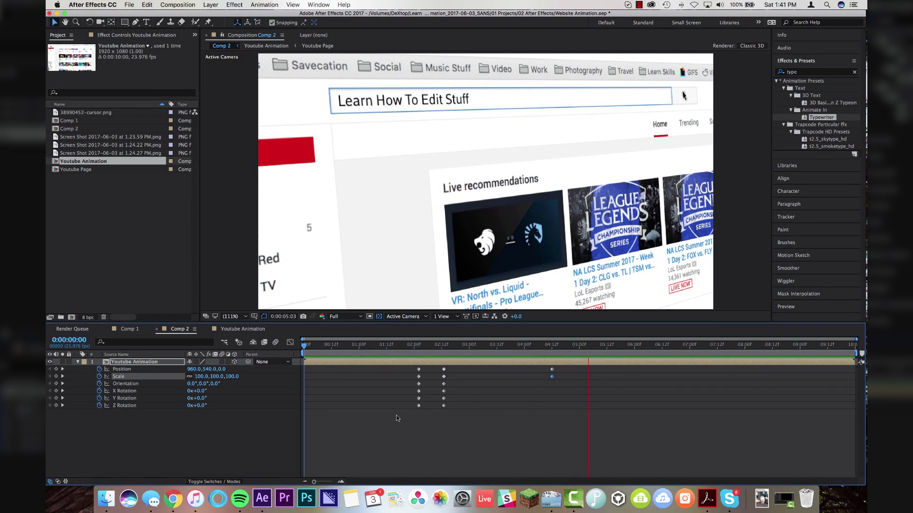
pyautogui.press('space')
pyautogui.moveTo(604, 349); pyautogui.dragTo(418, 348)
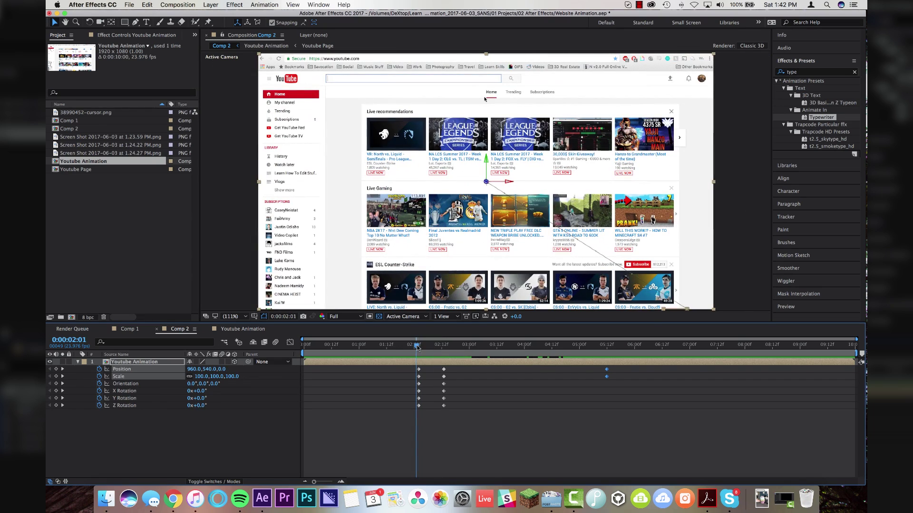
# - Switch to Chrome, find a fine dotted metallic texture among the "computer screen texture" image results, and save it to the desktop
pyautogui.click(172, 499)
pyautogui.scroll(5, 318, 90)
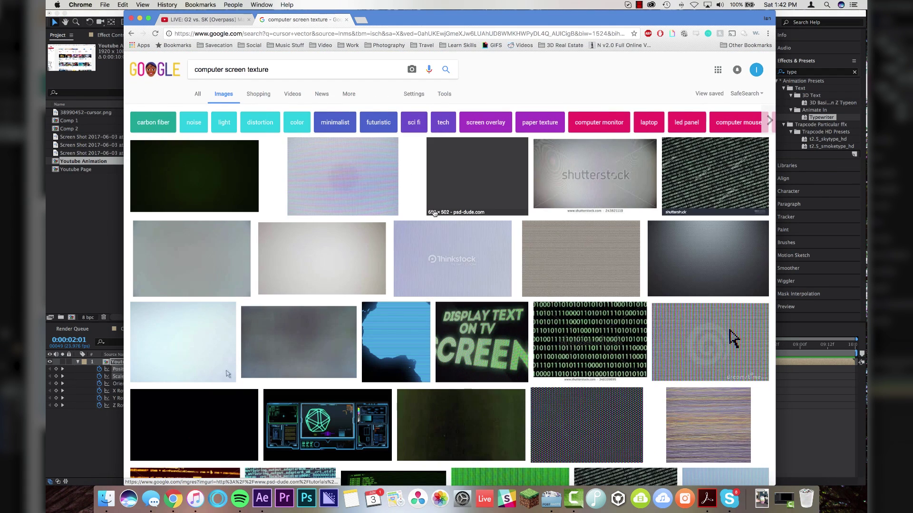
pyautogui.scroll(-3, 429, 212)
pyautogui.scroll(-2, 429, 212)
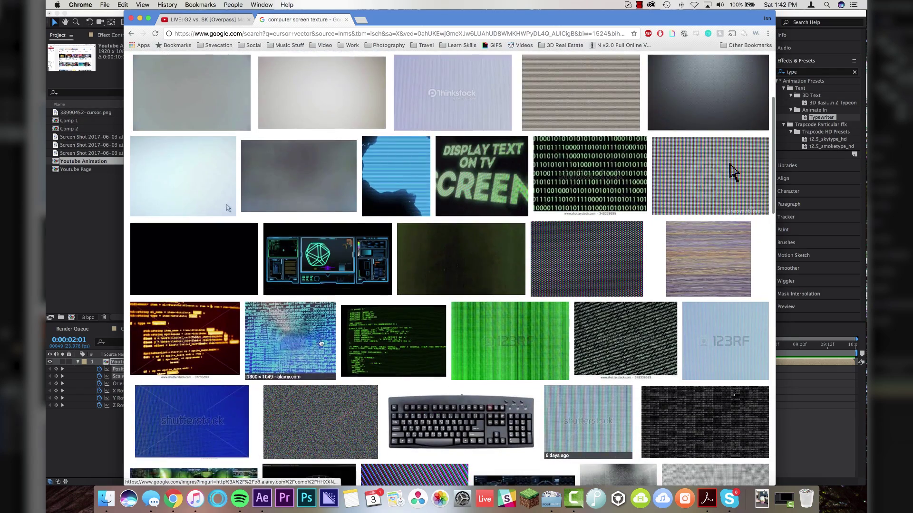
pyautogui.scroll(-4, 442, 267)
pyautogui.scroll(-3, 457, 331)
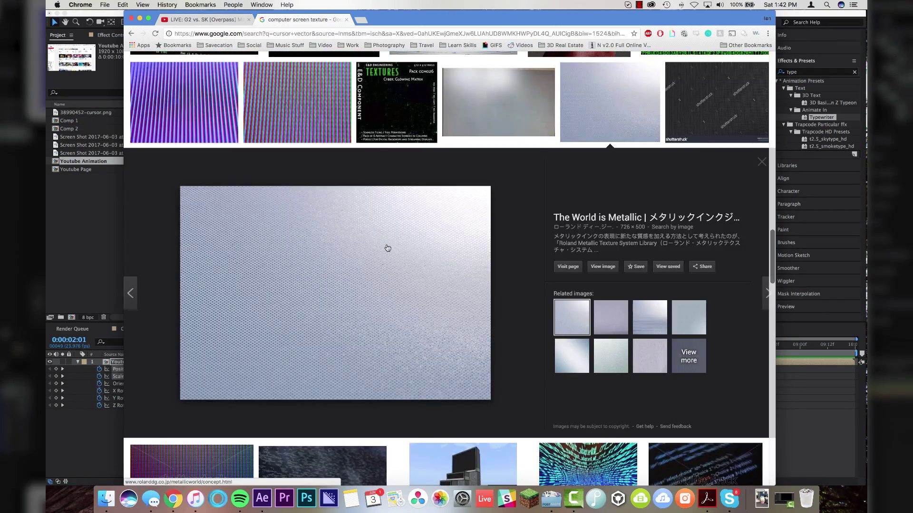
pyautogui.moveTo(381, 238); pyautogui.dragTo(74, 213)
# - Import ccp_img_07_02l.jpg from the Desktop into After Effects and place it as the top layer of the Youtube Animation comp
pyautogui.press('super+i')
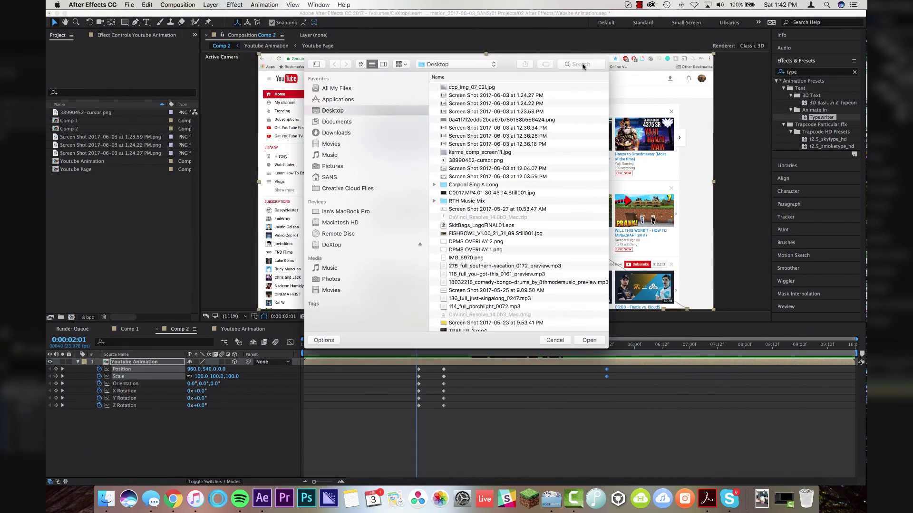
pyautogui.click(473, 88)
pyautogui.click(589, 340)
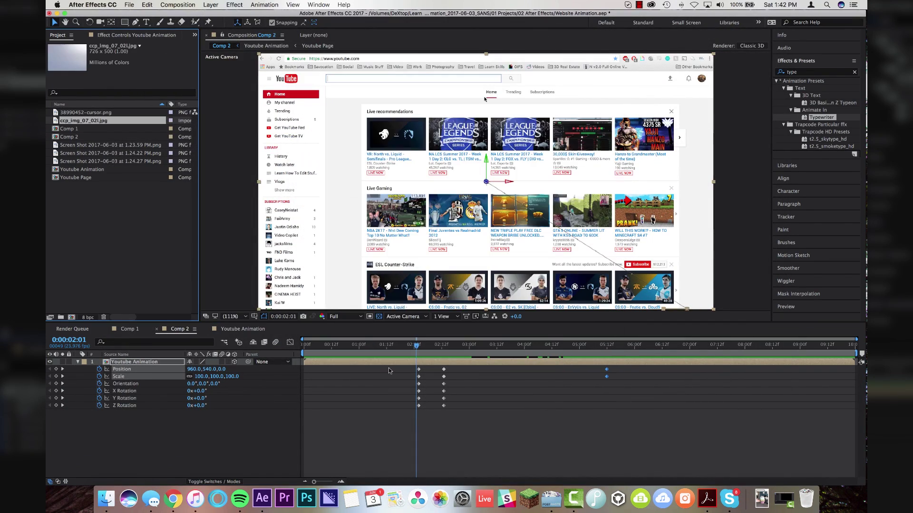
pyautogui.doubleClick(149, 361)
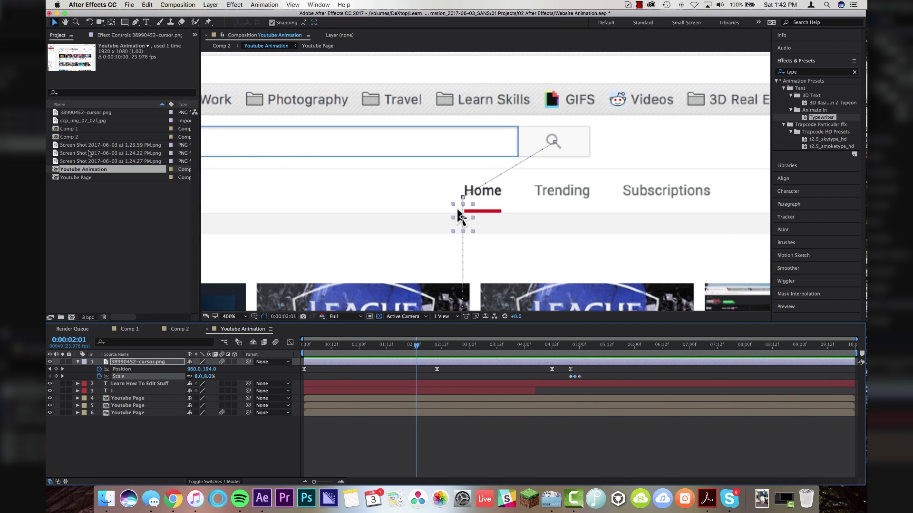
pyautogui.click(75, 120)
pyautogui.moveTo(79, 124); pyautogui.dragTo(126, 365)
pyautogui.press('/')
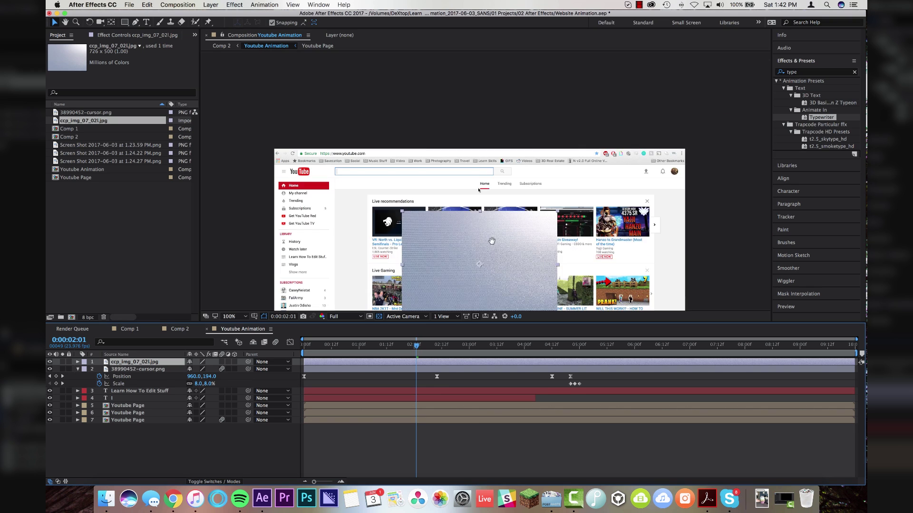
# - Scale the ccp_img_07_02l.jpg texture to 273% to cover the page and set its blending mode to Overlay
pyautogui.moveTo(491, 241); pyautogui.dragTo(483, 142)
pyautogui.press('s')
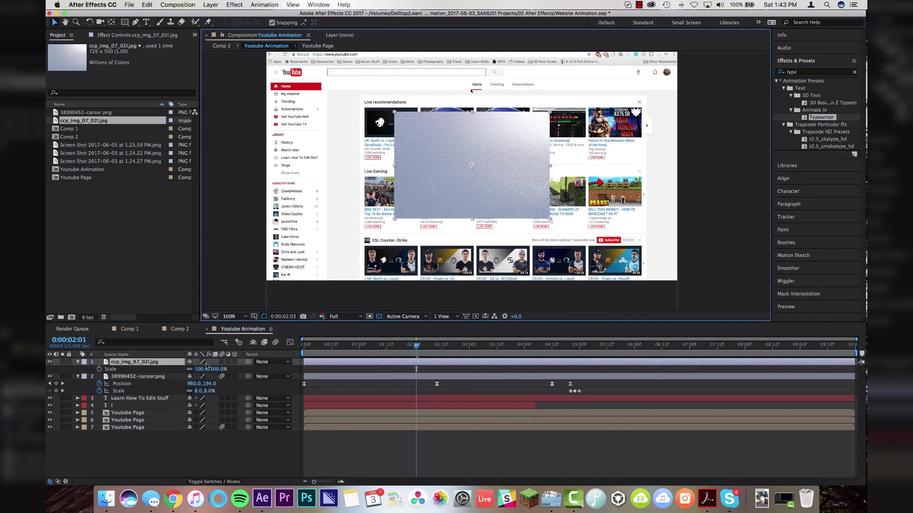
pyautogui.moveTo(206, 367); pyautogui.dragTo(282, 376)
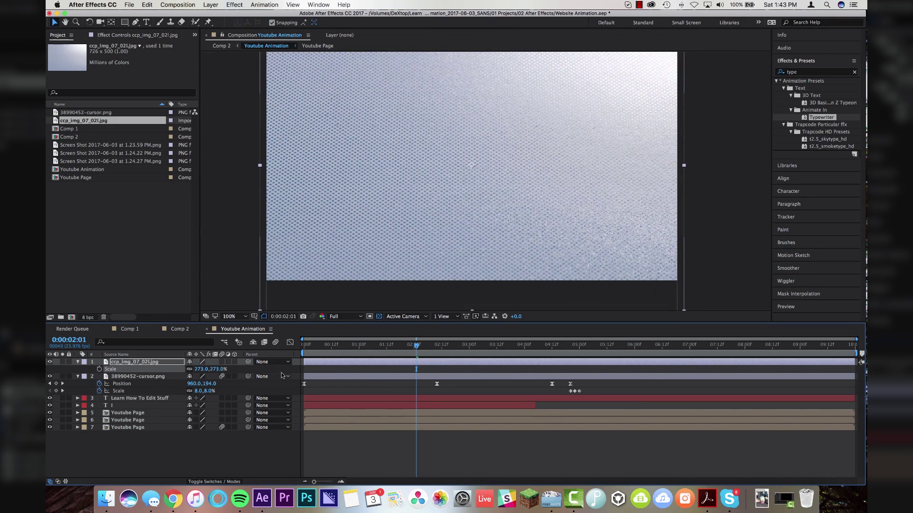
pyautogui.click(211, 481)
pyautogui.click(204, 362)
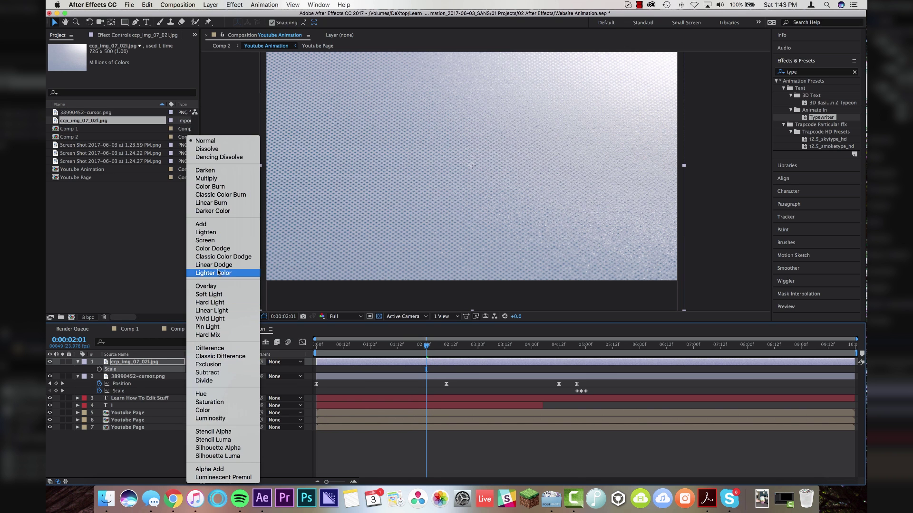
pyautogui.click(214, 287)
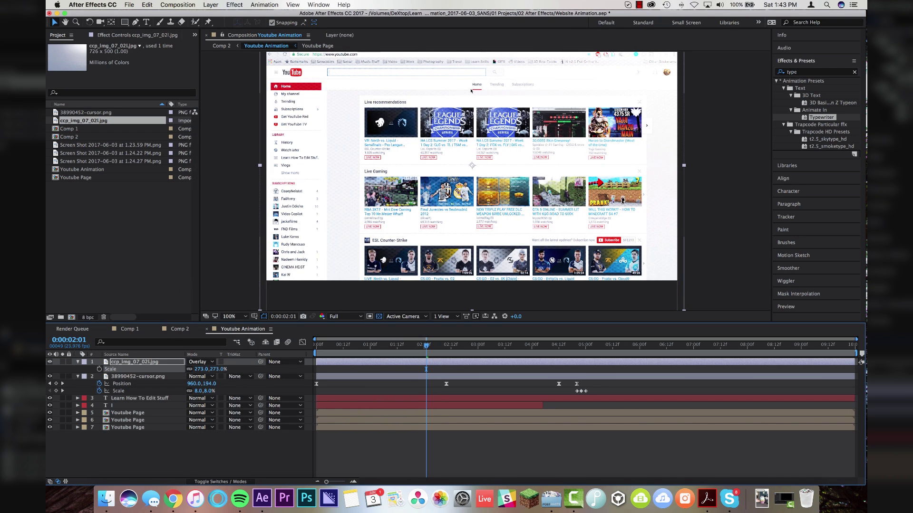
# - Inspect the texture pattern up close over the page thumbnails and lower the texture layer's opacity to 38%
pyautogui.press('.')
pyautogui.moveTo(381, 152); pyautogui.dragTo(567, 224)
pyautogui.press('.')
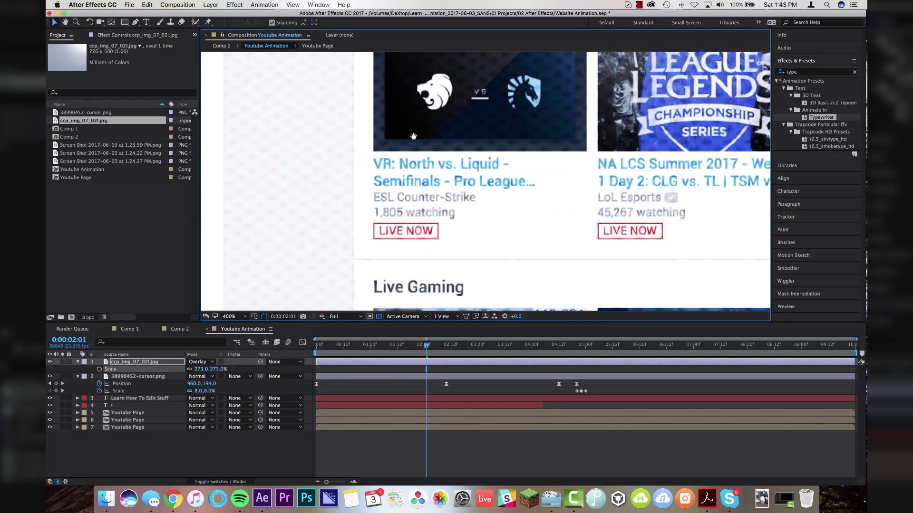
pyautogui.moveTo(457, 79); pyautogui.dragTo(525, 193)
pyautogui.press('v')
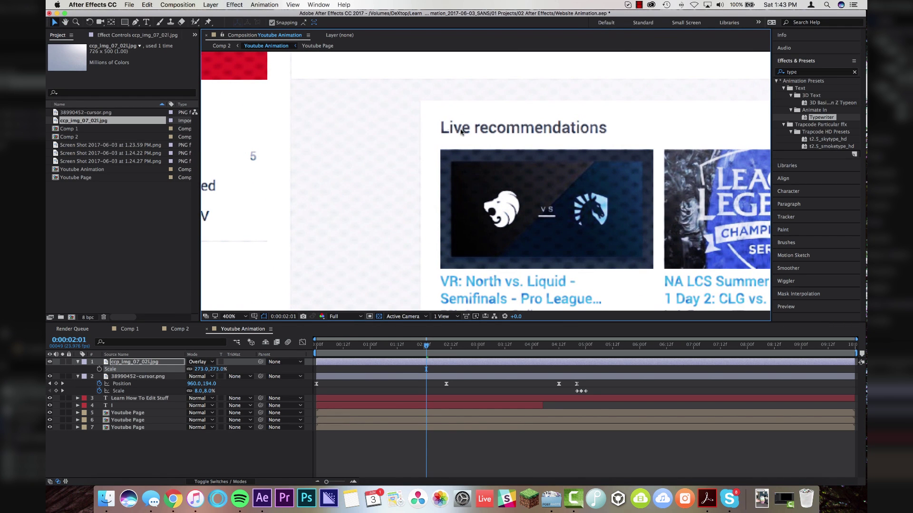
pyautogui.press('t')
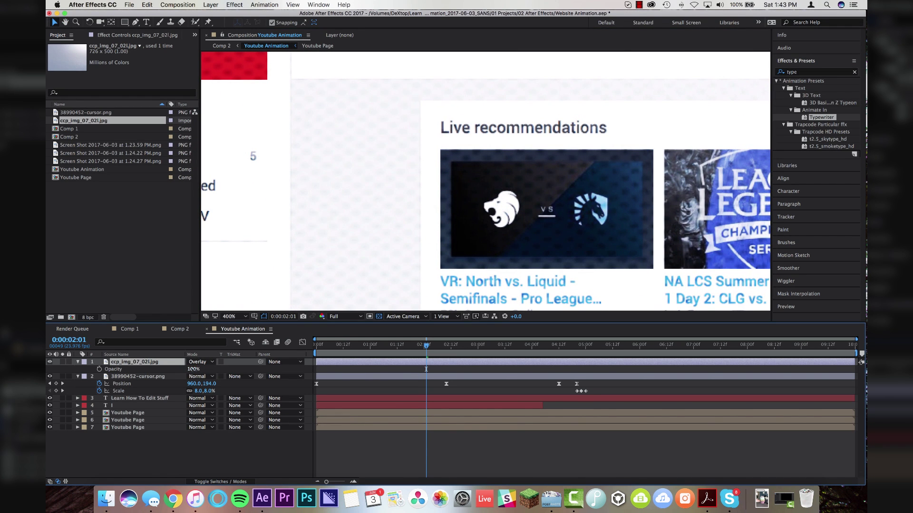
pyautogui.moveTo(193, 369); pyautogui.dragTo(176, 371)
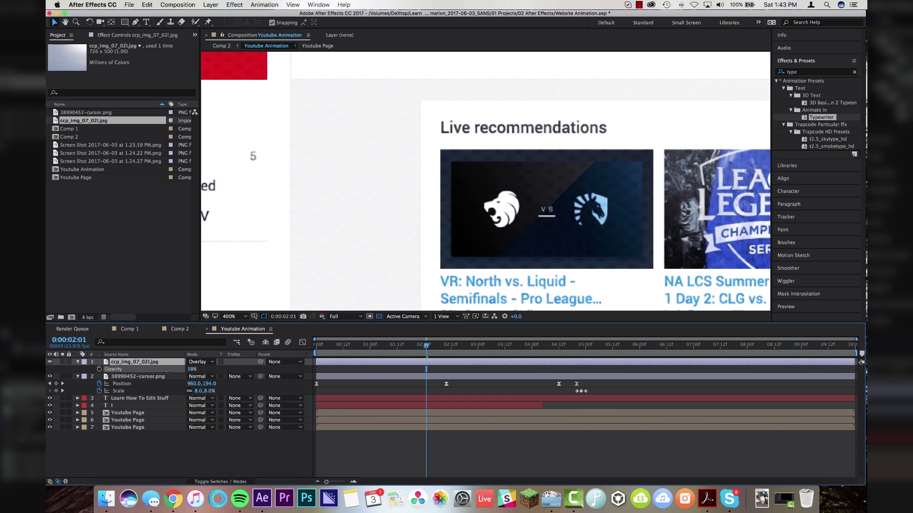
# - Apply Easy Ease to all transform keyframes of the Youtube Animation layer in Comp 2
pyautogui.moveTo(494, 349); pyautogui.dragTo(637, 426)
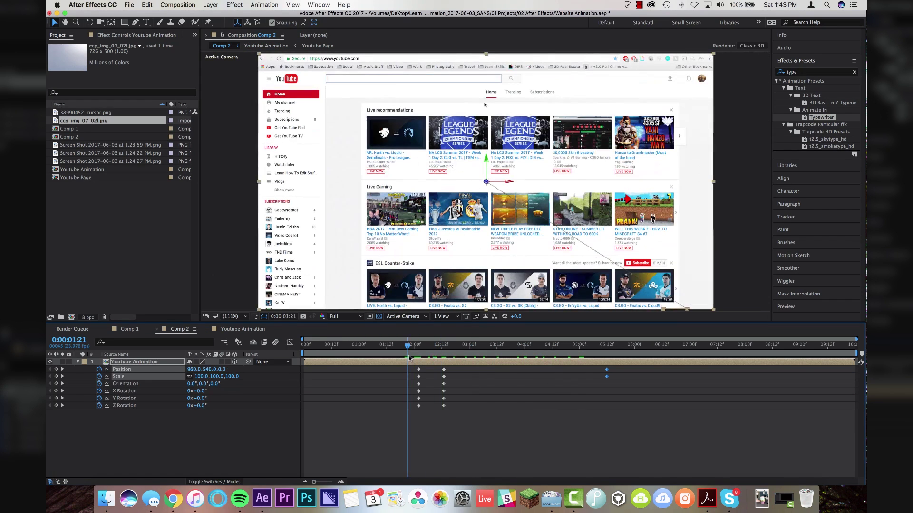
pyautogui.rightClick(444, 377)
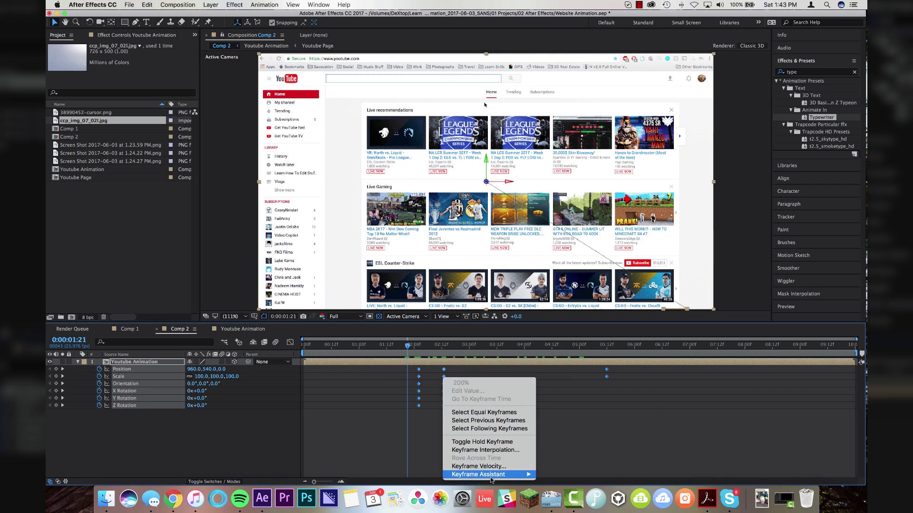
pyautogui.moveTo(492, 475)
pyautogui.click(554, 429)
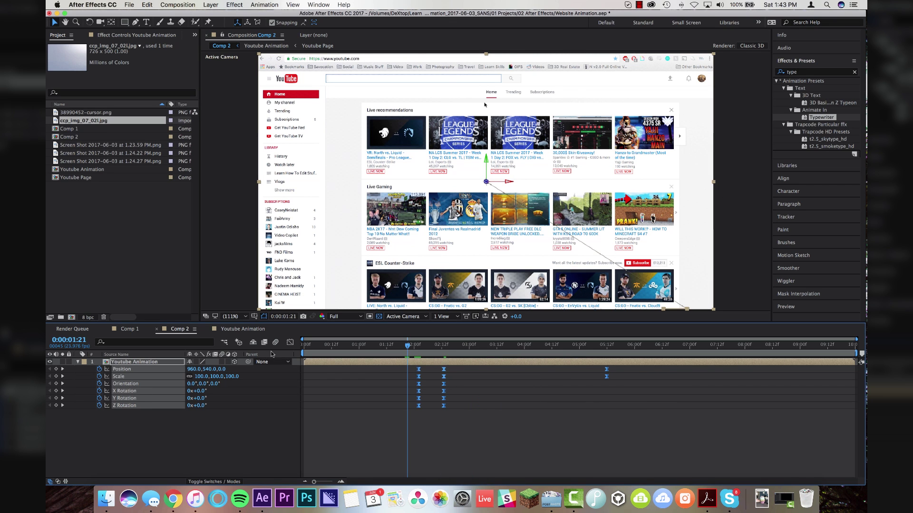
# - Separate the Youtube Animation layer's Position dimensions in the graph editor and scrub through the zoom
pyautogui.click(290, 343)
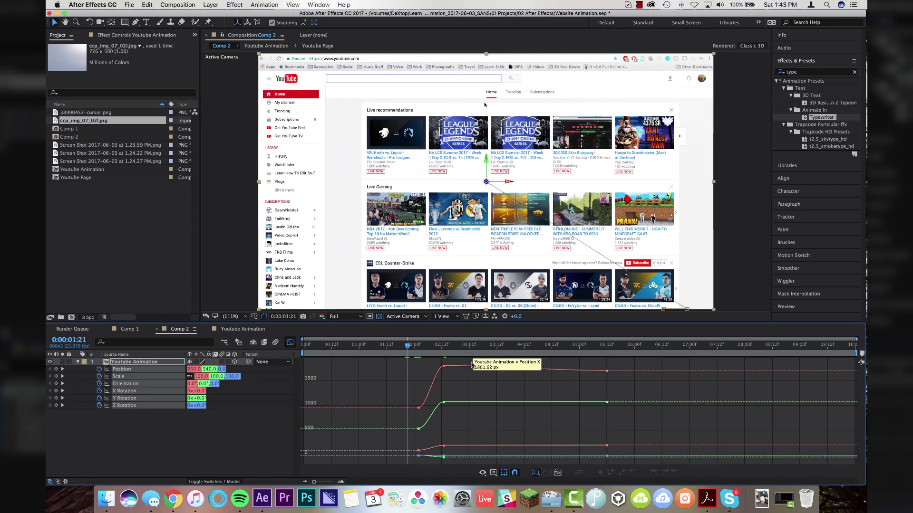
pyautogui.click(244, 446)
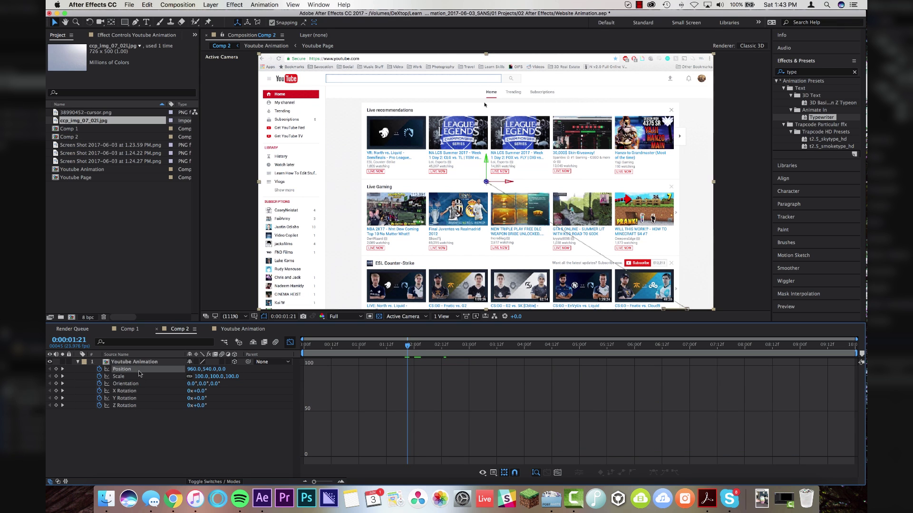
pyautogui.click(128, 371)
pyautogui.rightClick(132, 371)
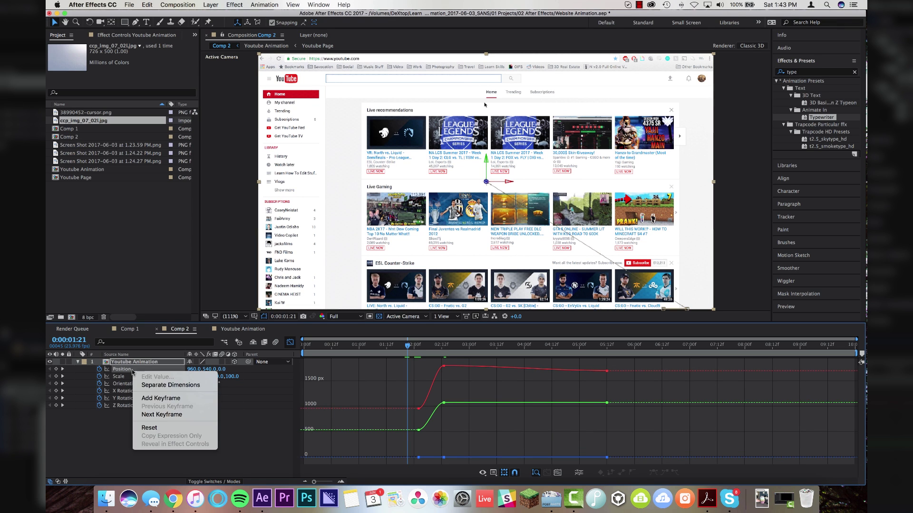
pyautogui.click(169, 386)
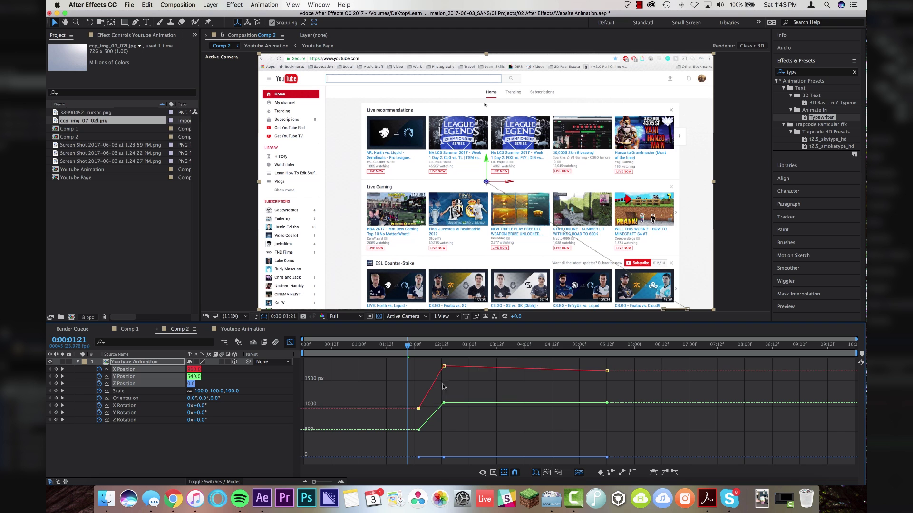
pyautogui.click(430, 346)
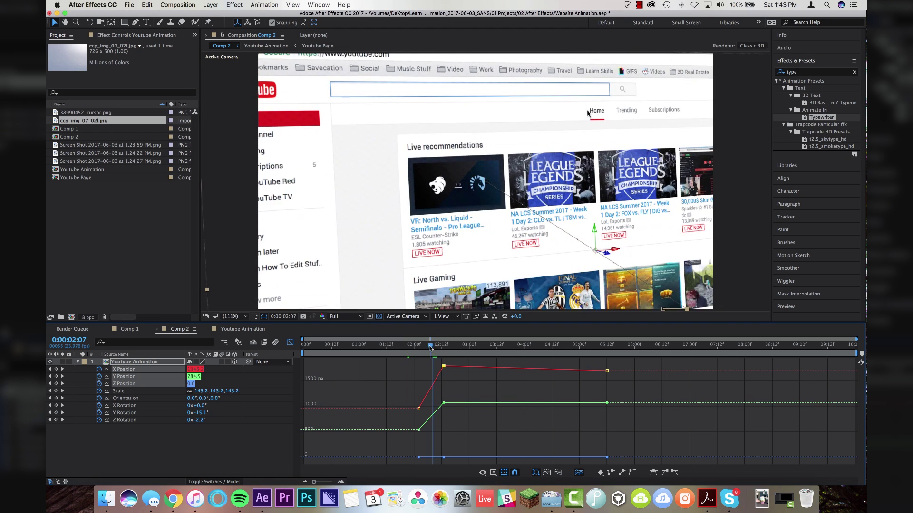
pyautogui.moveTo(431, 346); pyautogui.dragTo(429, 388)
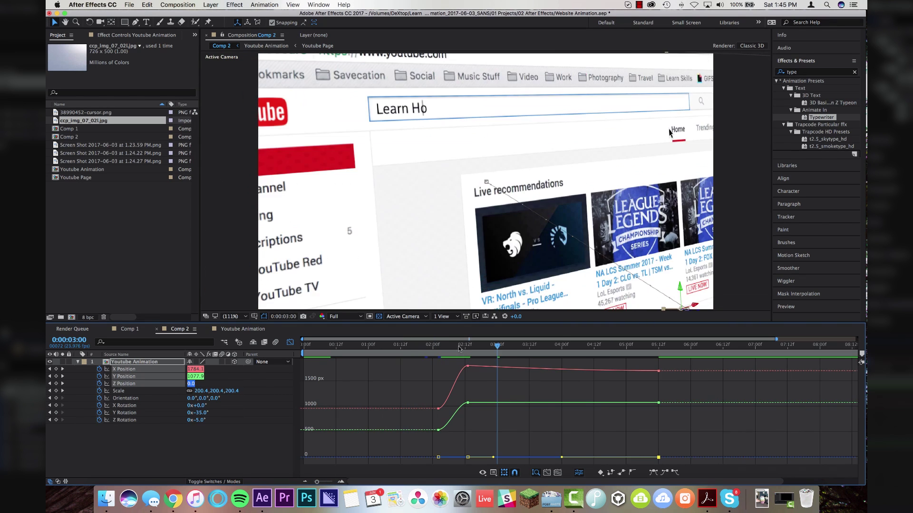
pyautogui.moveTo(456, 347)
pyautogui.mouseDown()
pyautogui.moveTo(433, 346)
pyautogui.moveTo(441, 349)
pyautogui.mouseUp()
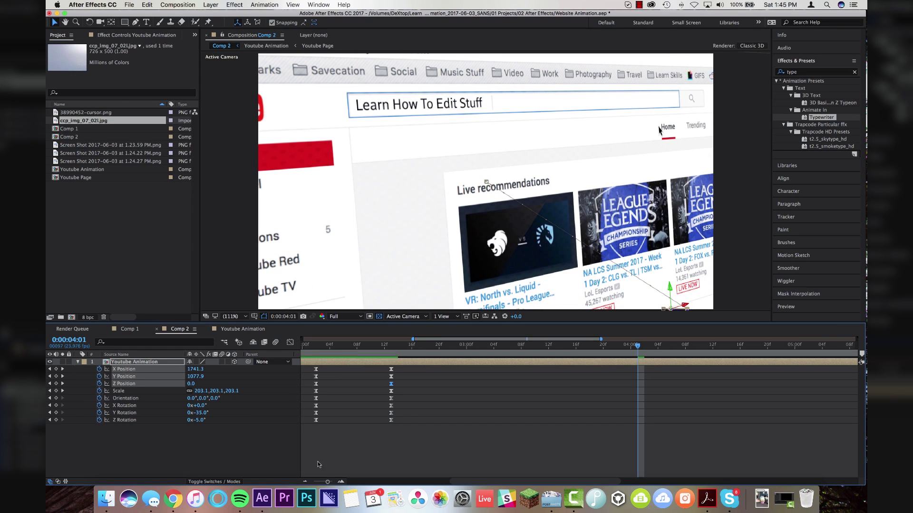
# - Animate the Youtube Animation layer's Y Position from -560 at 0:00:00:00 to 540 at 0:00:00:06, enable motion blur, and play it back
pyautogui.moveTo(326, 483); pyautogui.dragTo(320, 483)
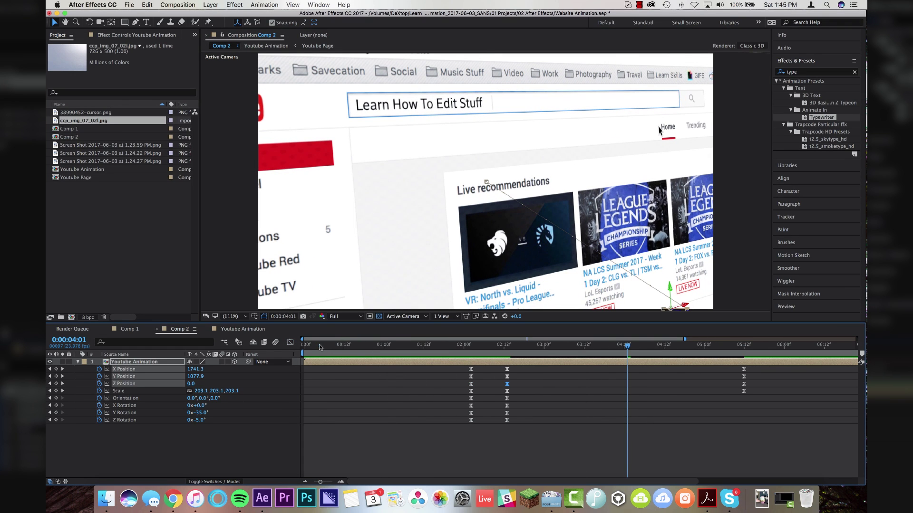
pyautogui.moveTo(319, 348); pyautogui.dragTo(270, 351)
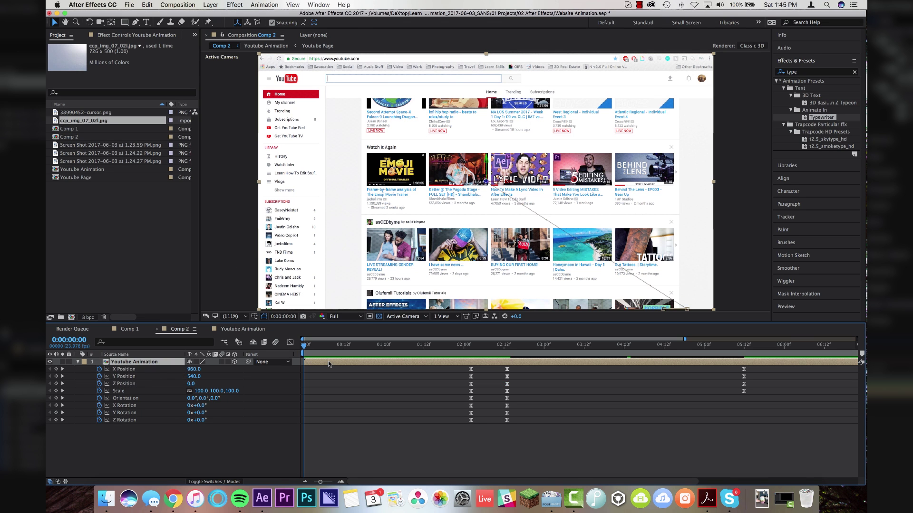
pyautogui.hotkey('alt', 'shift', 'p')
pyautogui.press('space')
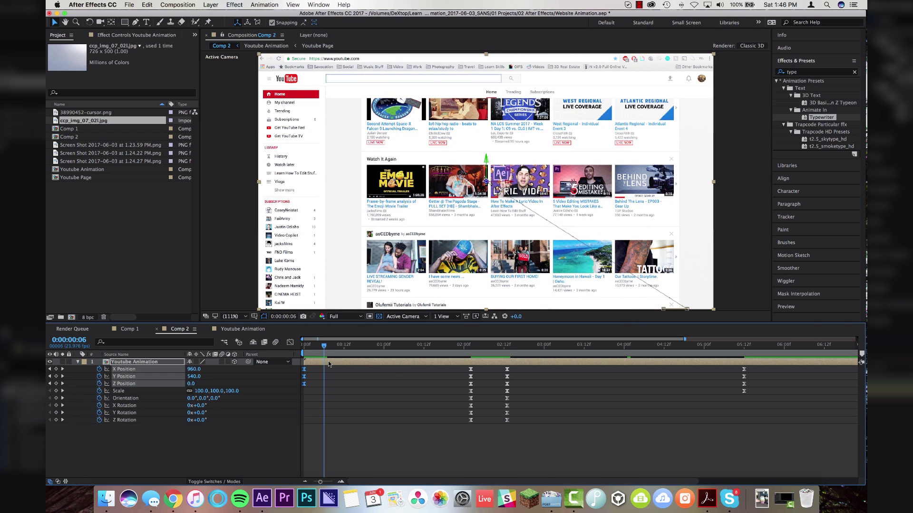
pyautogui.press('space')
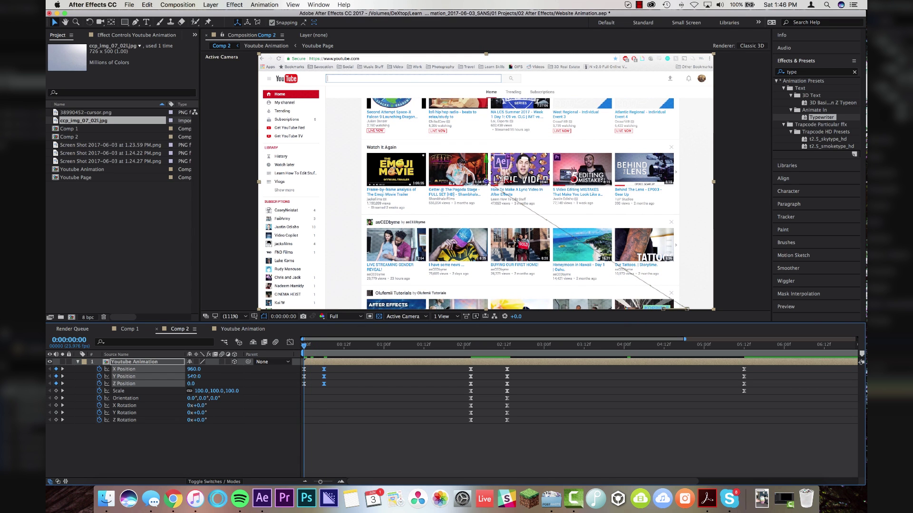
pyautogui.moveTo(194, 376); pyautogui.dragTo(150, 381)
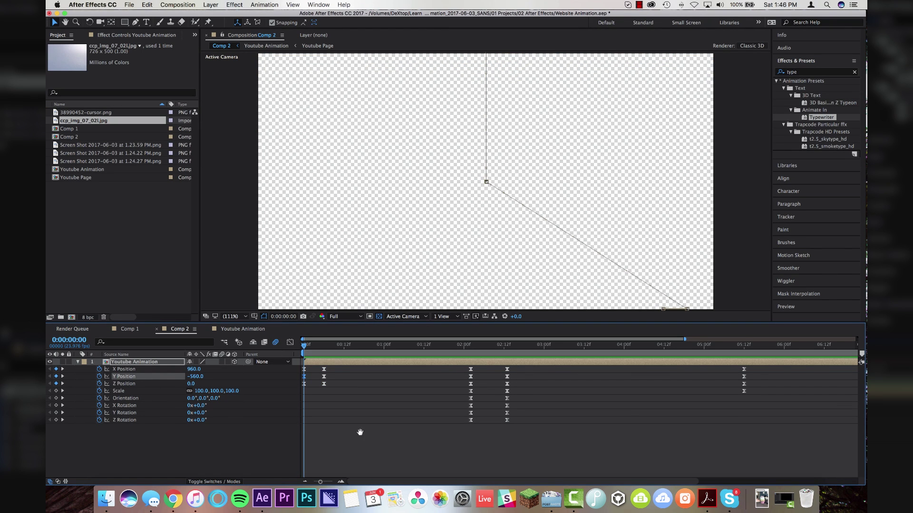
pyautogui.press('space')
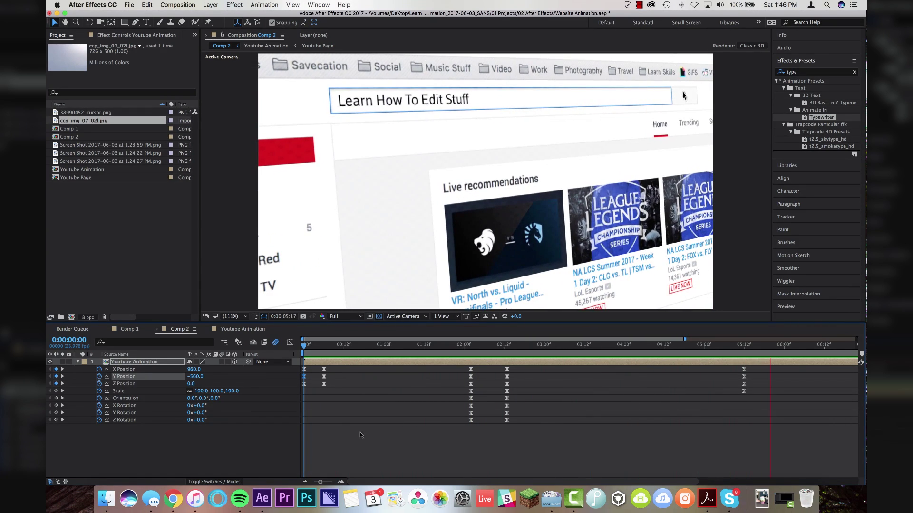
# - Review Comp 2 from the drop-in through the page scroll, search-field zoom, typed text and pointer click
pyautogui.moveTo(306, 345); pyautogui.dragTo(334, 347)
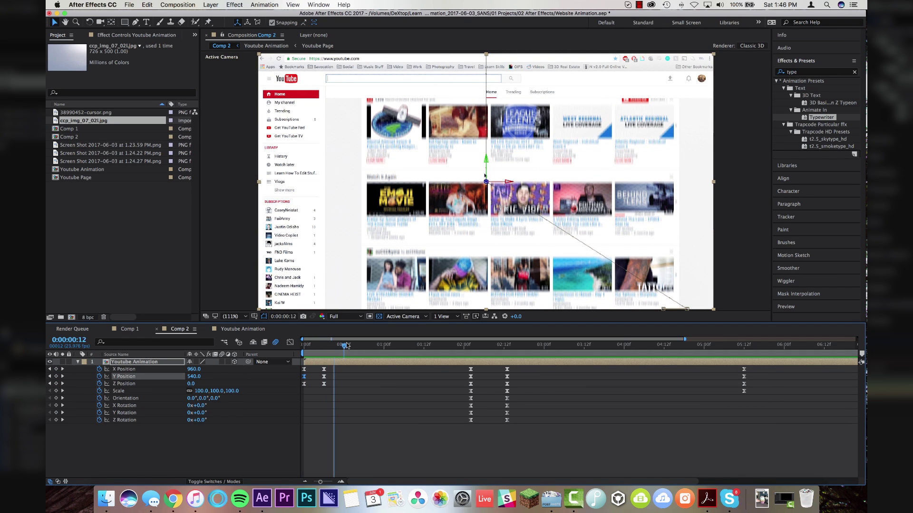
pyautogui.moveTo(346, 346); pyautogui.dragTo(347, 346)
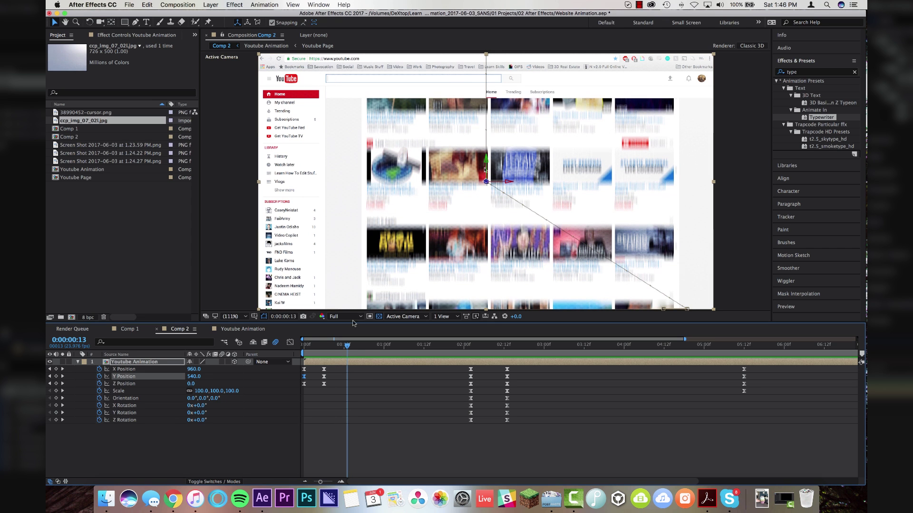
pyautogui.moveTo(365, 350); pyautogui.dragTo(515, 351)
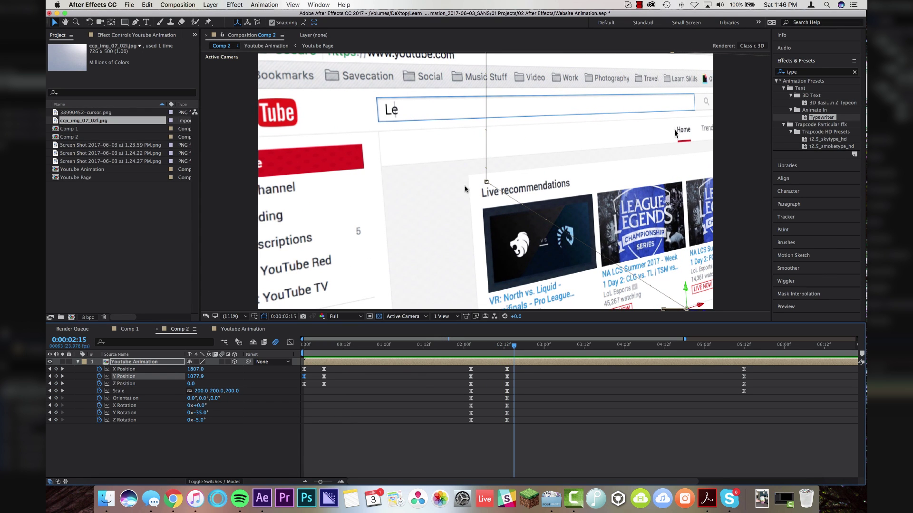
pyautogui.moveTo(515, 347); pyautogui.dragTo(664, 353)
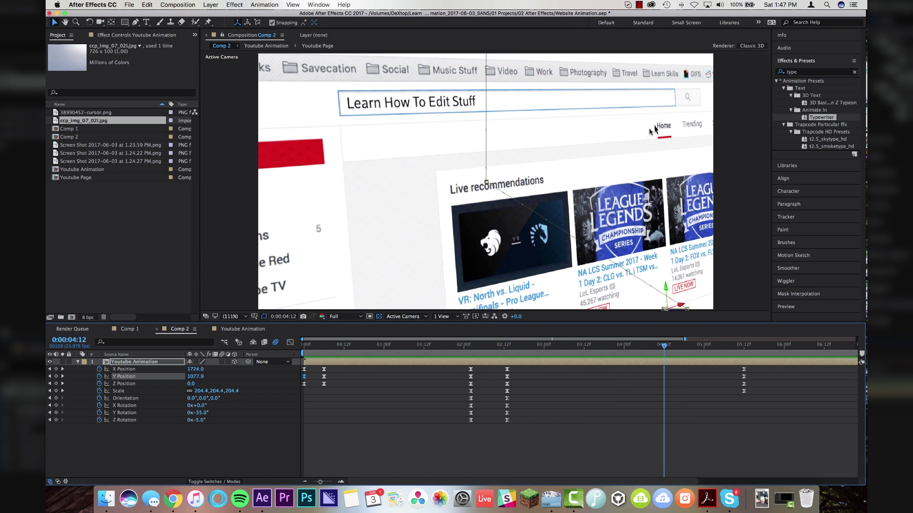
pyautogui.press('space')
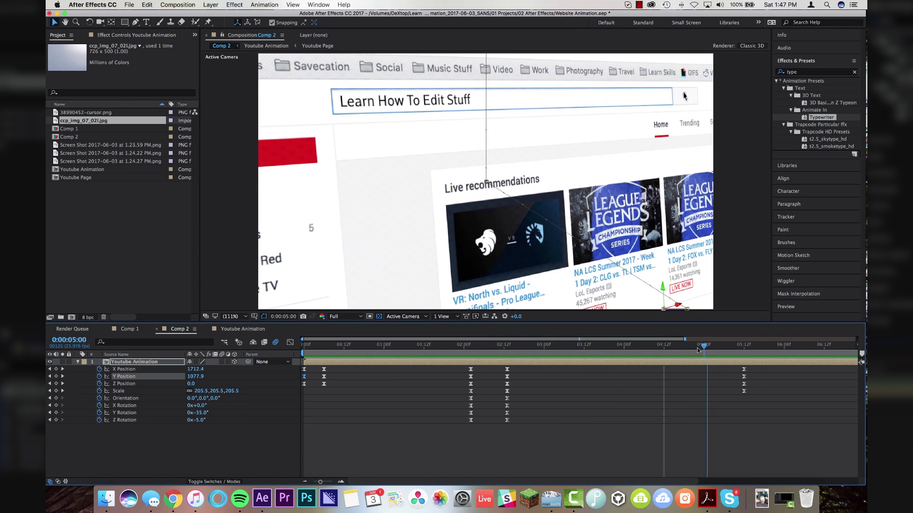